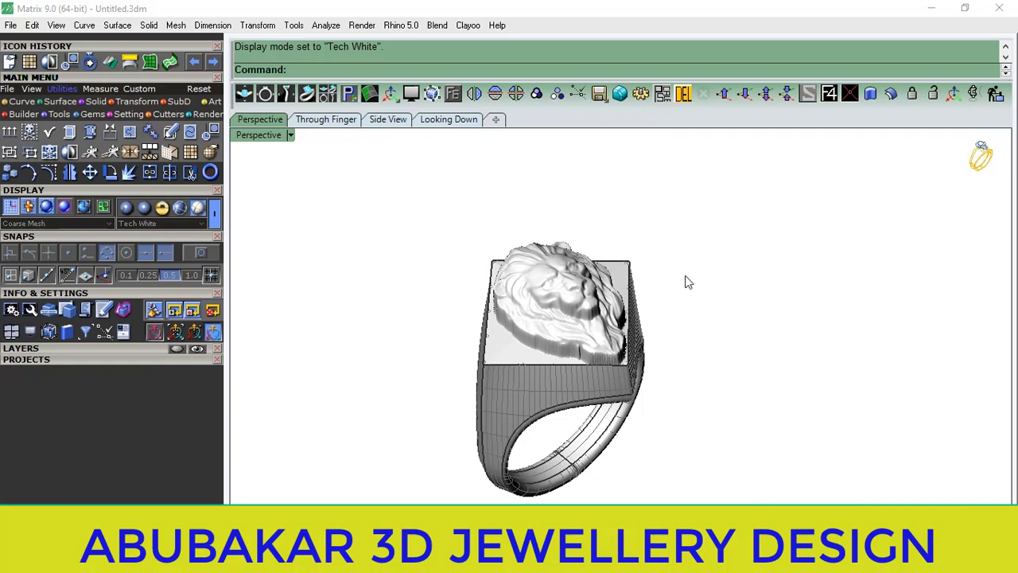
Orbit and zoom around the lion-head ring to inspect it from several angles.
mouse_move(675, 281)
right_mouse_down()
mouse_move(616, 379)
mouse_move(649, 306)
mouse_move(492, 299)
mouse_move(466, 353)
mouse_move(469, 409)
mouse_move(684, 295)
mouse_move(795, 249)
mouse_move(838, 252)
mouse_move(655, 245)
mouse_move(586, 295)
mouse_move(654, 362)
mouse_move(471, 246)
mouse_move(505, 323)
mouse_move(577, 375)
mouse_move(628, 354)
mouse_move(507, 339)
mouse_move(505, 404)
mouse_move(505, 377)
mouse_move(568, 345)
mouse_move(559, 366)
mouse_move(558, 342)
right_mouse_up()
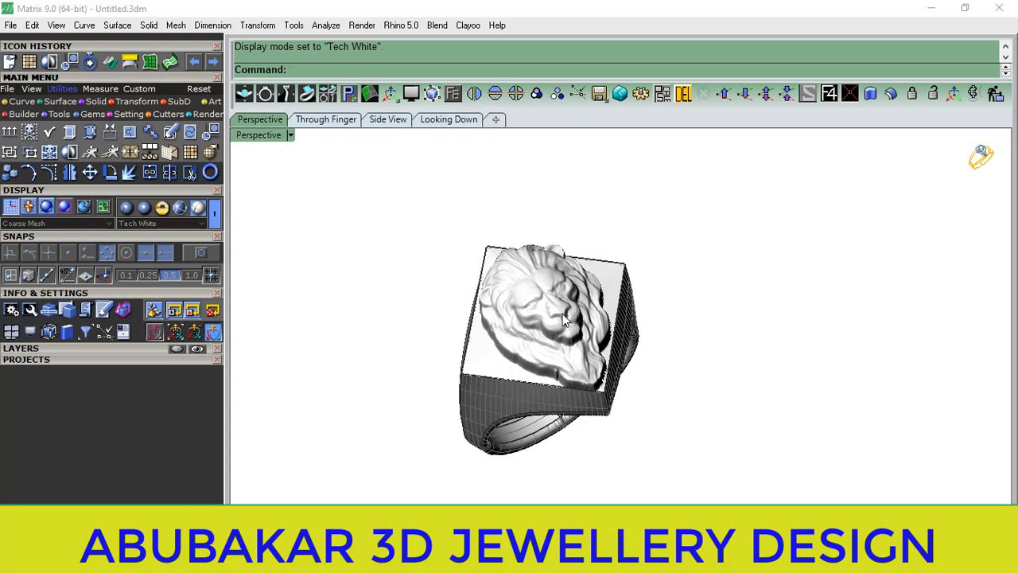
mouse_move(551, 315)
right_mouse_down()
mouse_move(552, 359)
mouse_move(552, 285)
mouse_move(526, 274)
right_mouse_up()
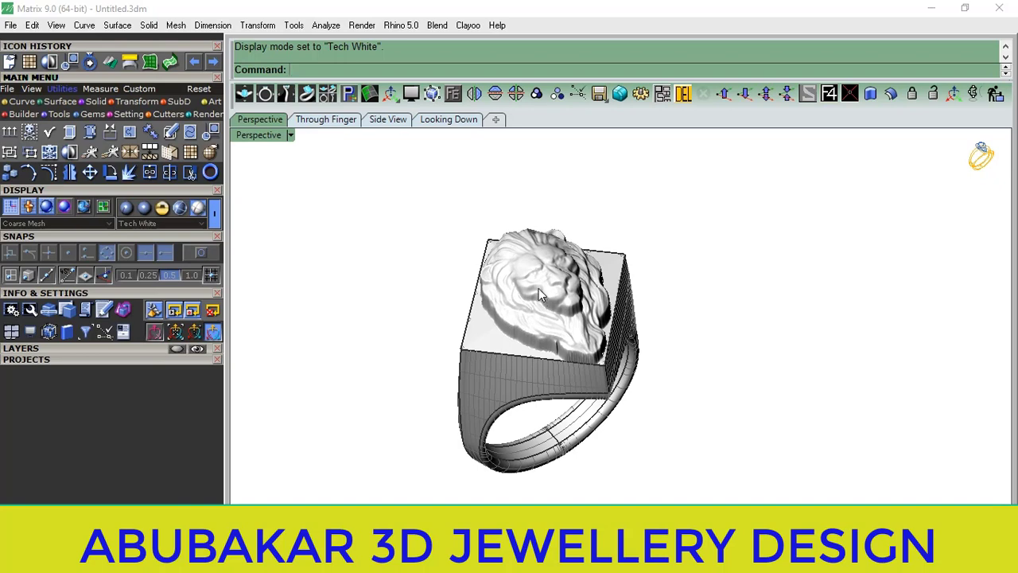
mouse_move(549, 333)
right_mouse_down()
mouse_move(538, 344)
mouse_move(588, 346)
mouse_move(555, 365)
mouse_move(600, 314)
right_mouse_up()
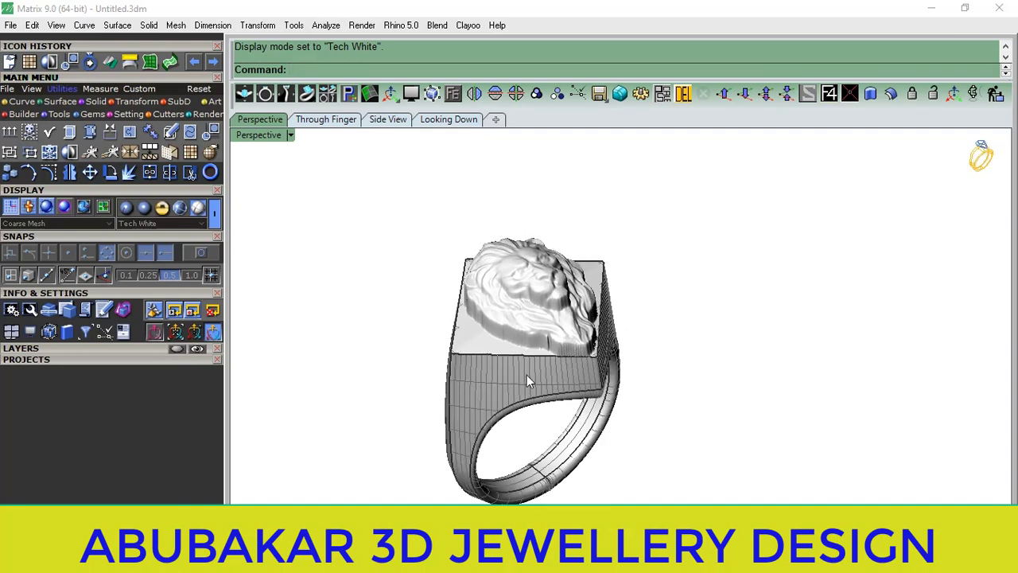
mouse_move(509, 420)
right_mouse_down()
mouse_move(556, 391)
mouse_move(581, 319)
mouse_move(556, 323)
mouse_move(558, 362)
mouse_move(527, 414)
mouse_move(481, 356)
mouse_move(513, 334)
right_mouse_up()
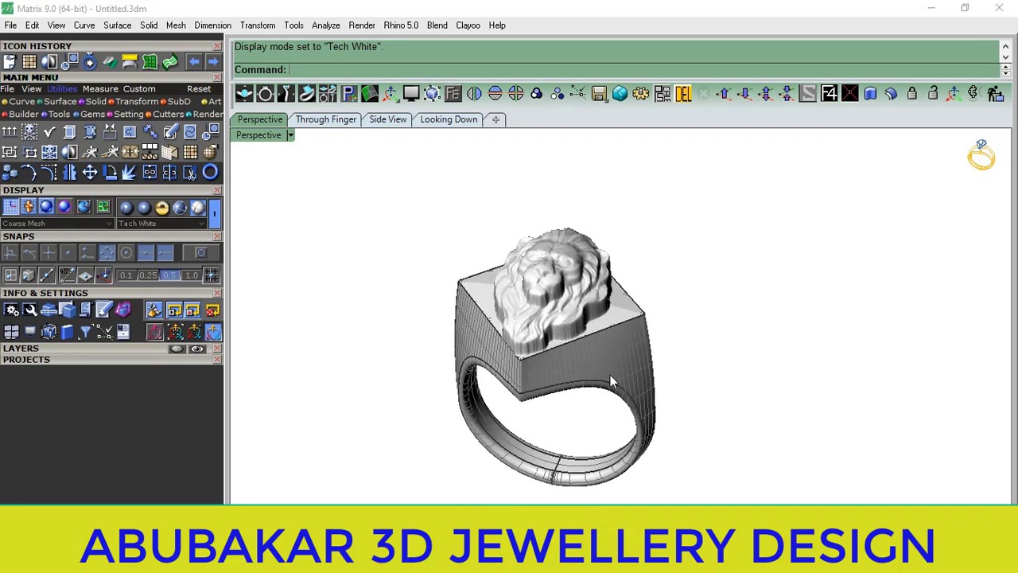
mouse_move(610, 375)
right_mouse_down()
mouse_move(545, 354)
mouse_move(494, 368)
mouse_move(560, 386)
mouse_move(585, 429)
mouse_move(649, 334)
mouse_move(692, 315)
mouse_move(554, 331)
mouse_move(647, 325)
mouse_move(739, 286)
mouse_move(684, 339)
mouse_move(521, 380)
mouse_move(498, 453)
mouse_move(555, 352)
mouse_move(544, 342)
mouse_move(559, 309)
mouse_move(583, 299)
mouse_move(535, 354)
mouse_move(581, 373)
mouse_move(636, 354)
mouse_move(446, 268)
mouse_move(510, 264)
mouse_move(713, 321)
mouse_move(754, 259)
mouse_move(864, 220)
mouse_move(718, 256)
mouse_move(557, 323)
mouse_move(565, 366)
mouse_move(401, 334)
right_mouse_up()
scroll(509, 330, "up", 2)
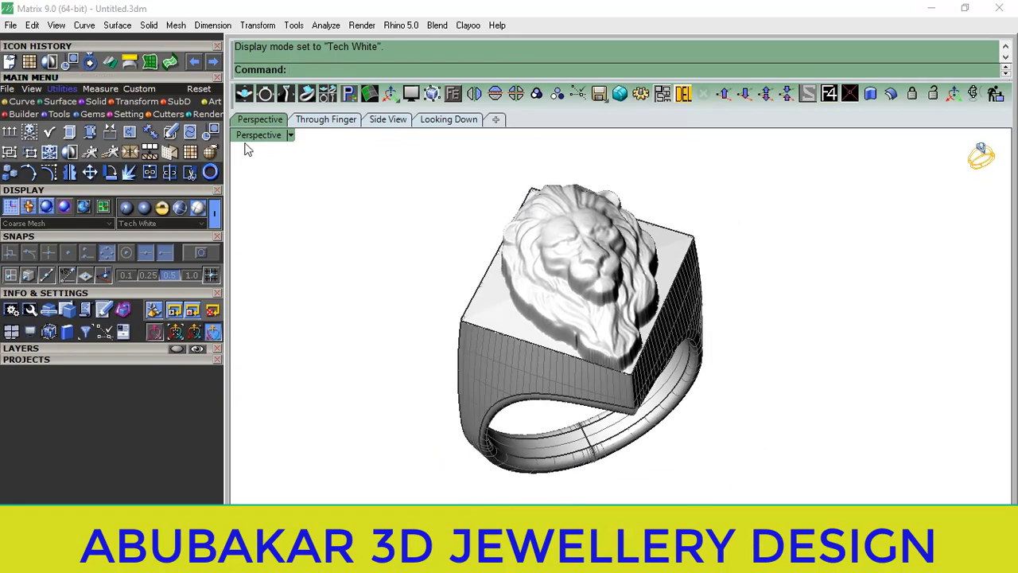
Switch the Perspective viewport to Plastic display and orbit the green ring.
left_click(290, 135)
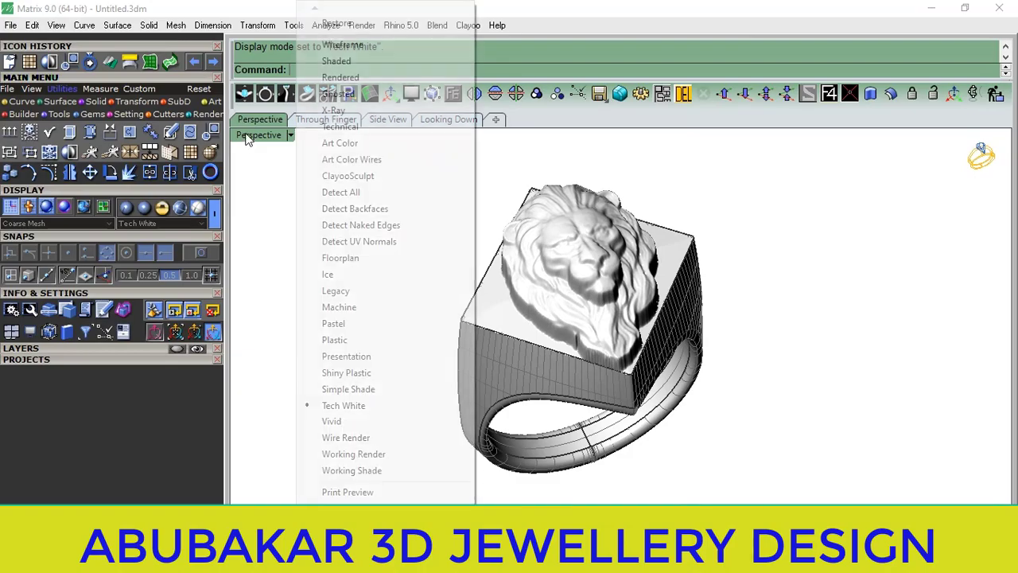
left_click(334, 339)
mouse_move(509, 334)
right_mouse_down()
mouse_move(581, 374)
mouse_move(647, 268)
mouse_move(814, 227)
mouse_move(327, 317)
right_mouse_up()
Select every object in the scene and delete the whole ring.
left_click(160, 348)
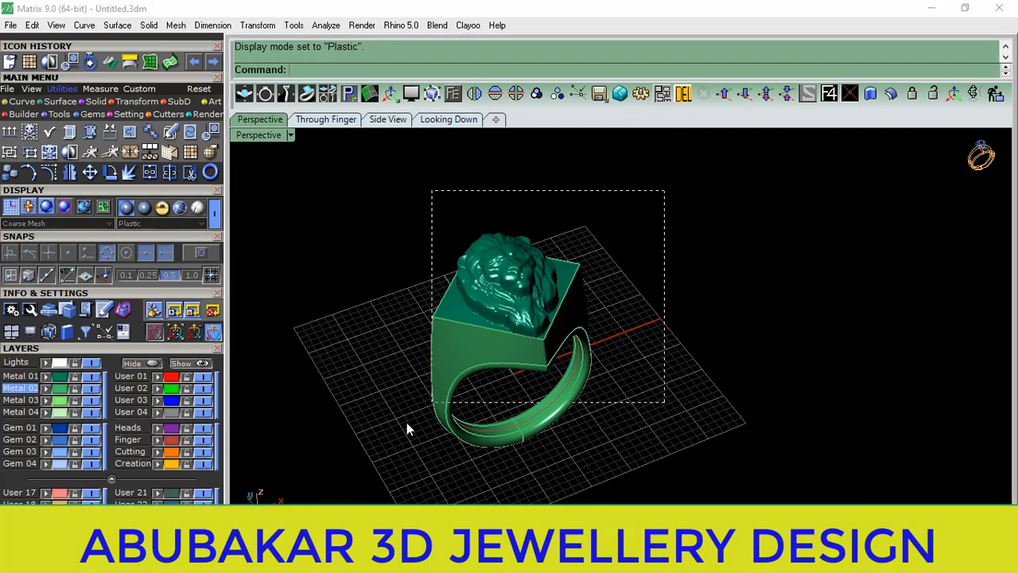
key("ctrl+a")
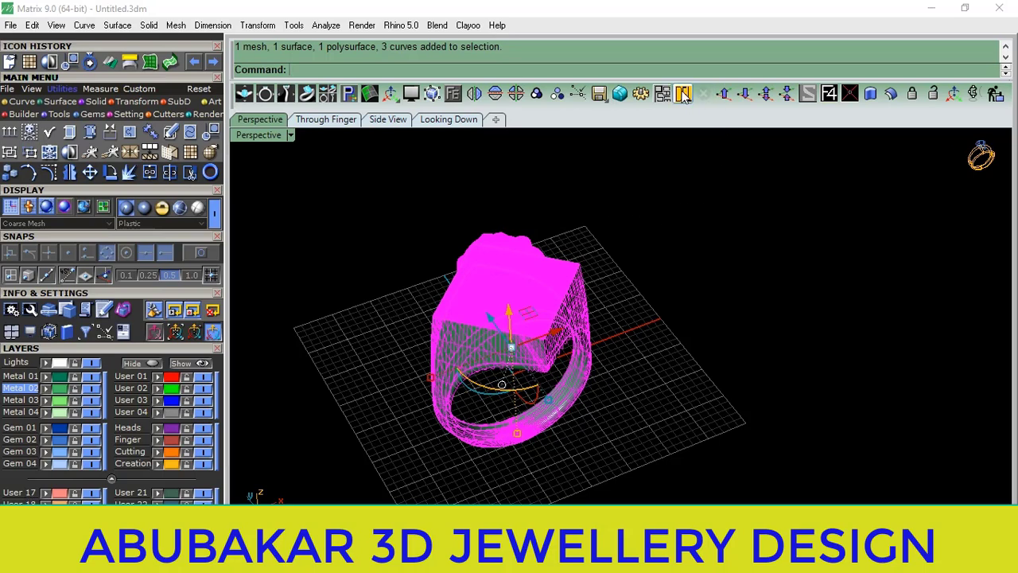
left_click(683, 93)
key("ctrl+Left")
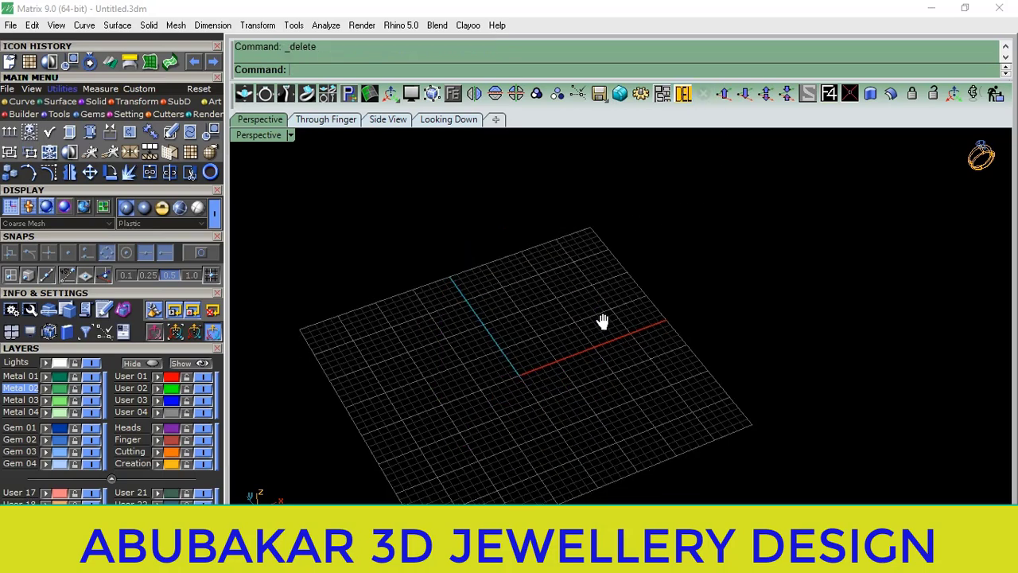
Generate a Swiss size 15 ring rail with the RING RAIL project.
left_click(87, 350)
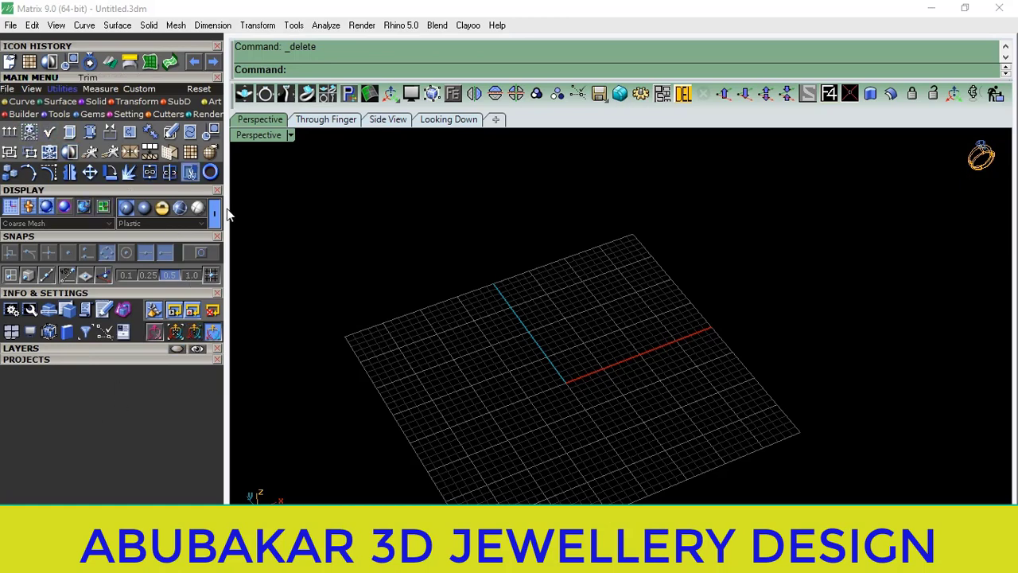
left_click(210, 172)
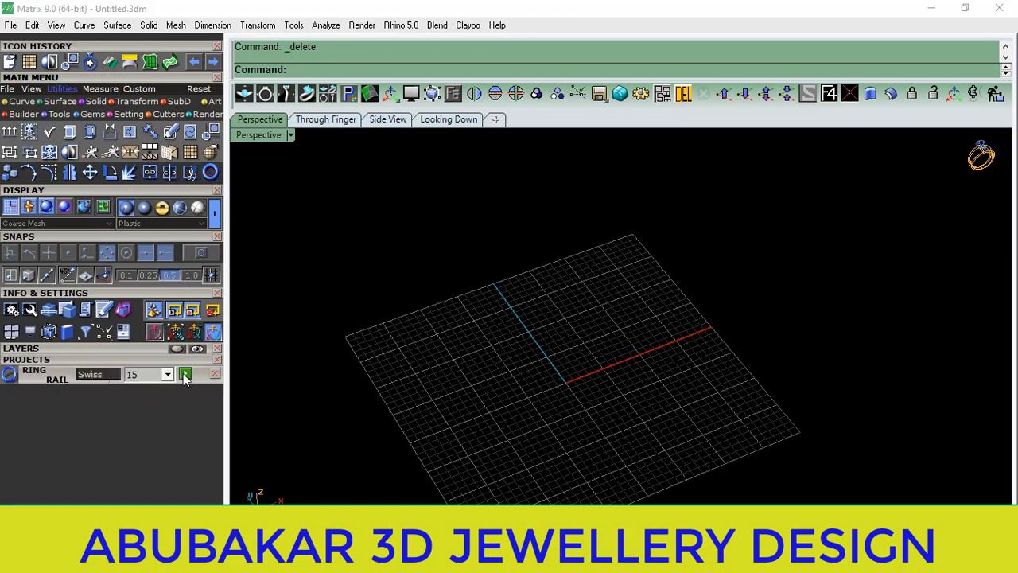
left_click(184, 376)
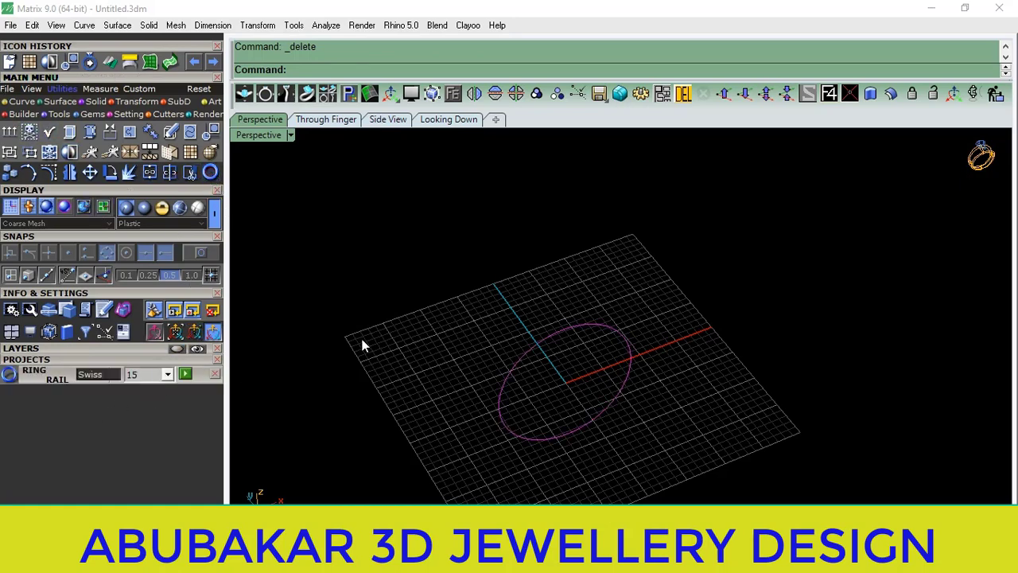
In the top-down view, draw a 10 by 10 rectangle from corner 0,0,0.
left_click(447, 122)
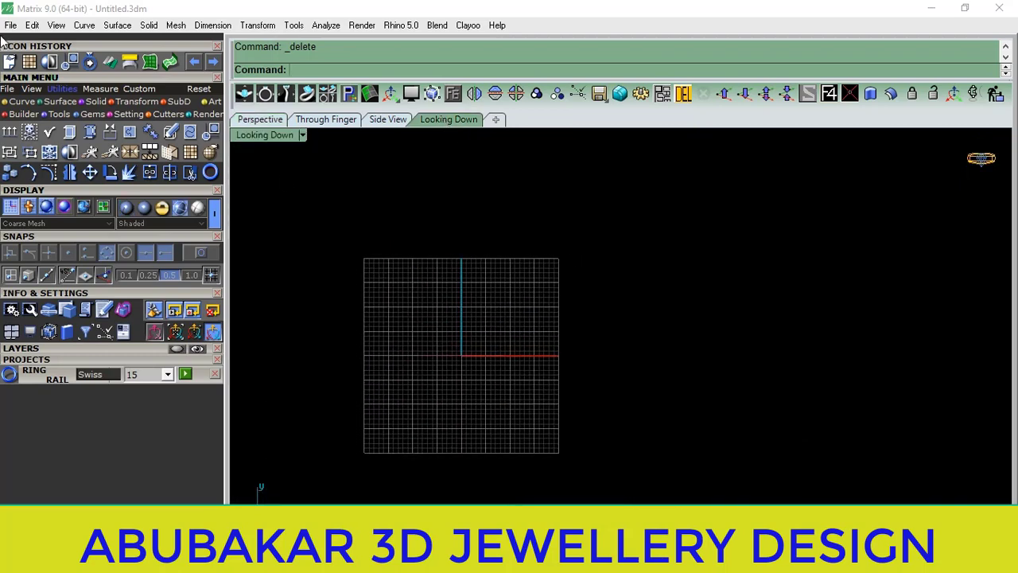
left_click(21, 102)
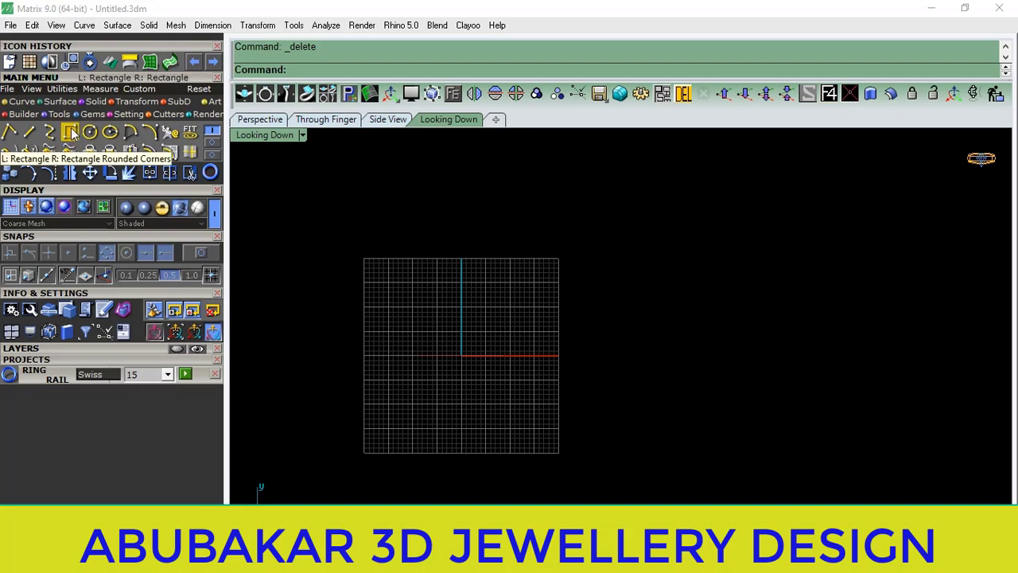
left_click(70, 132)
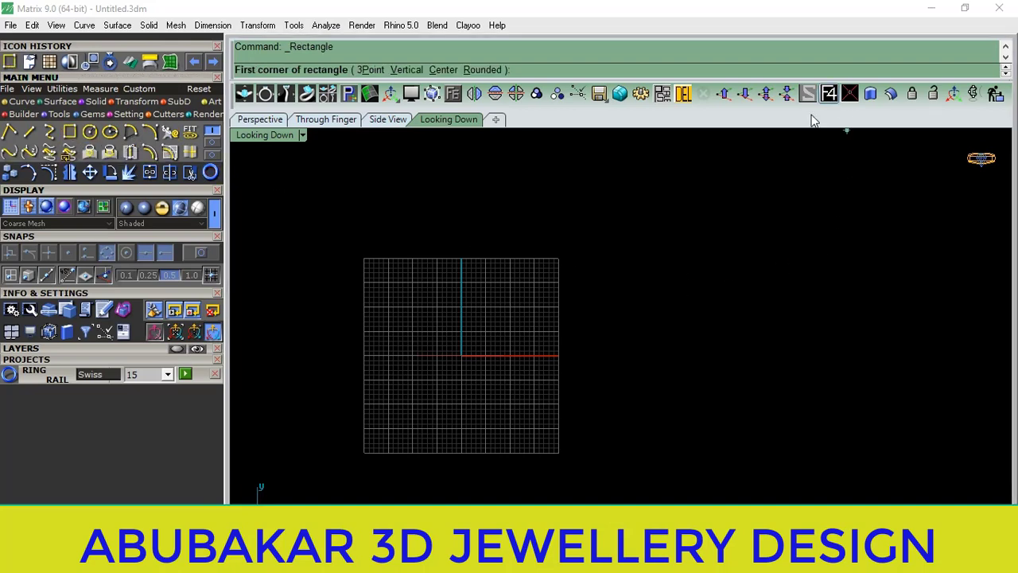
type("0,0,0")
key("Return")
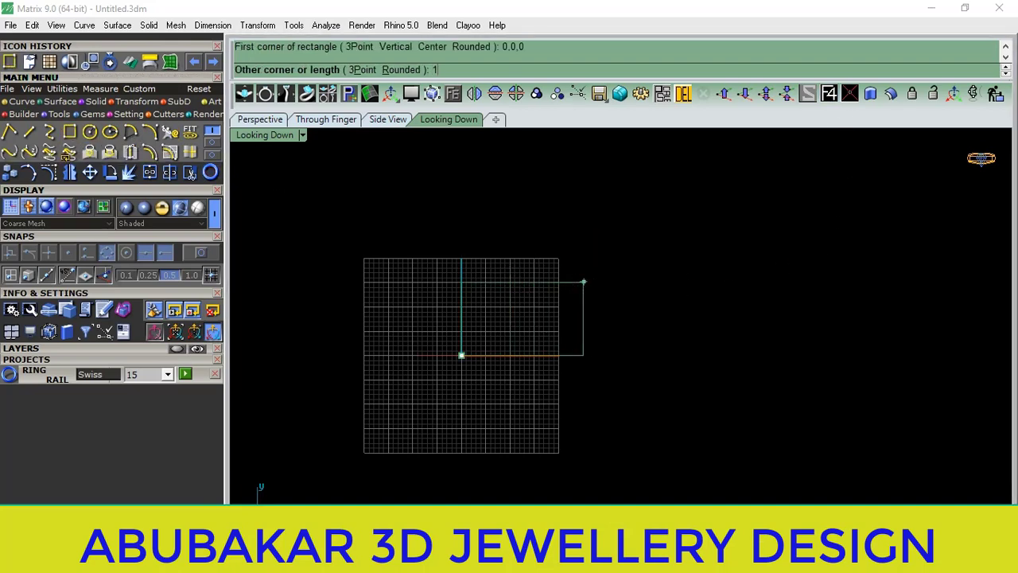
type("0")
key("Return")
type("0")
key("Return")
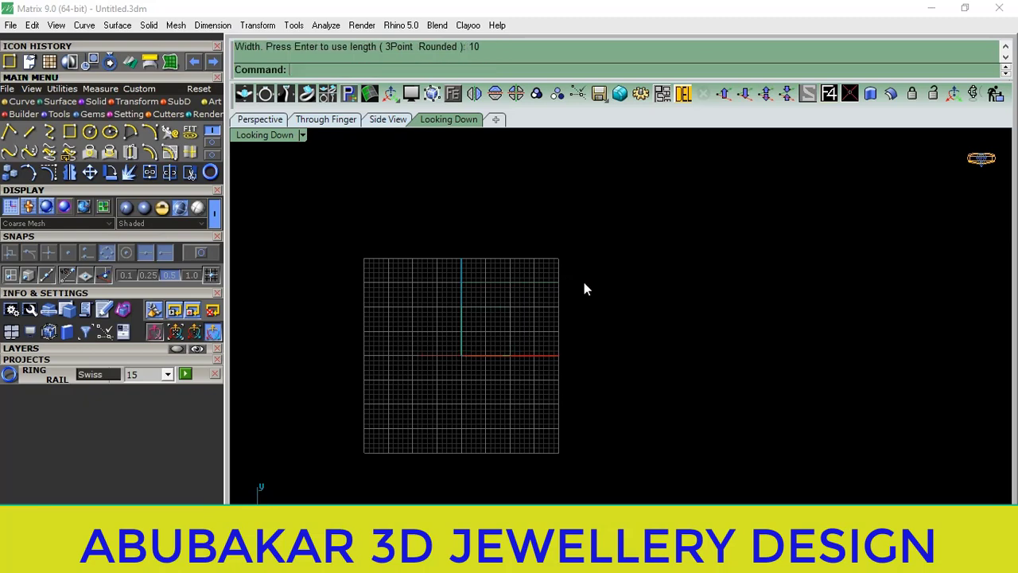
Centre the arc object at the origin.
left_click(61, 90)
left_click(210, 132)
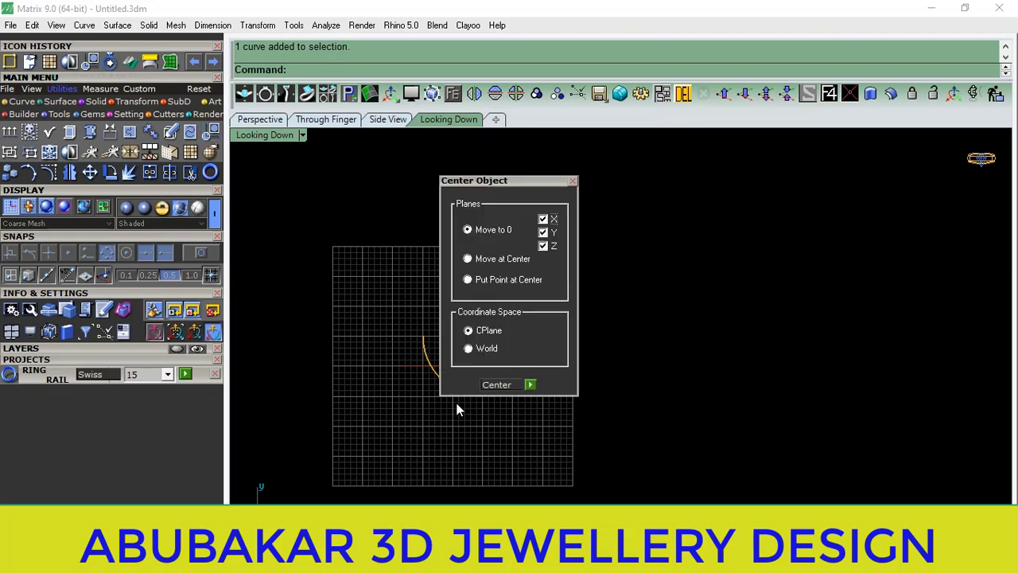
left_click(531, 385)
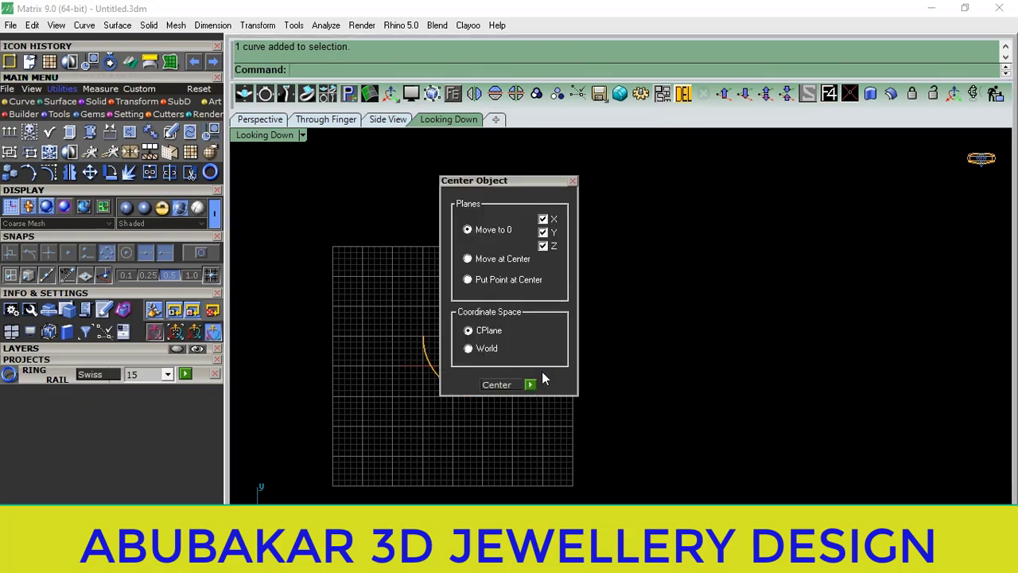
Rotate the square about the origin, snapping to its corner, into a diamond.
left_click(111, 173)
left_click(451, 366)
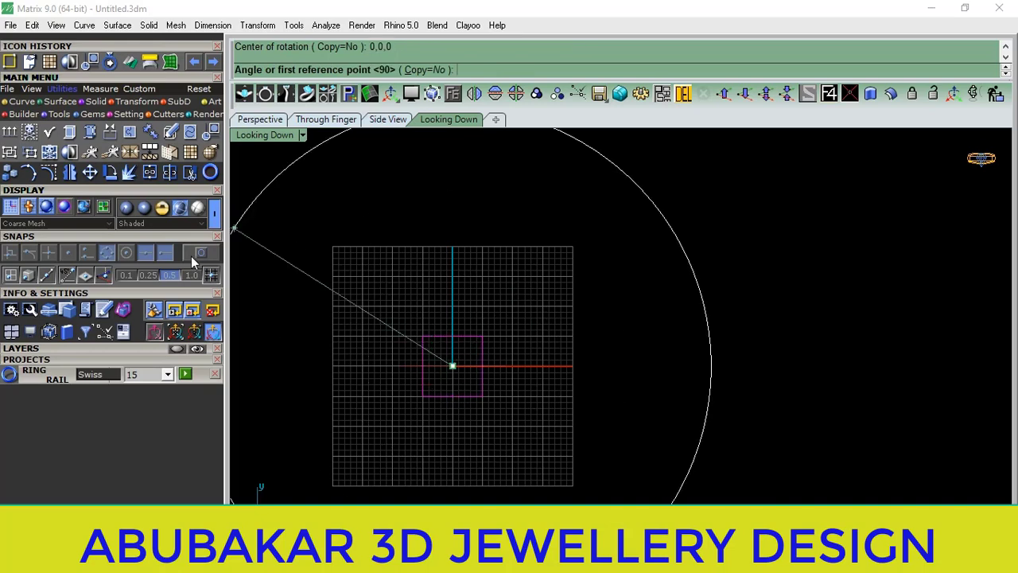
left_click(195, 253)
left_click(482, 335)
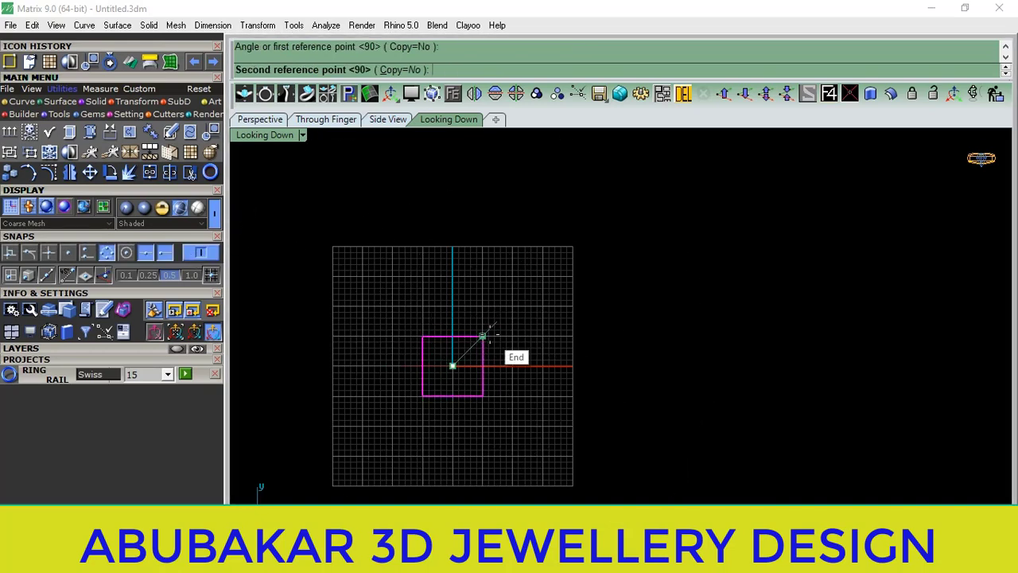
left_click(436, 288)
key("Escape")
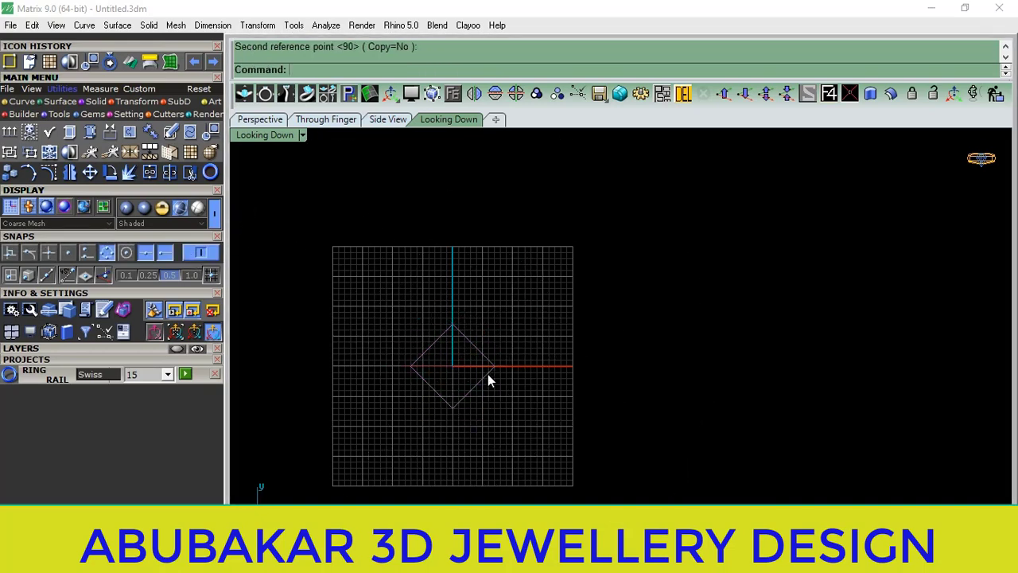
left_click(478, 385)
left_click(351, 121)
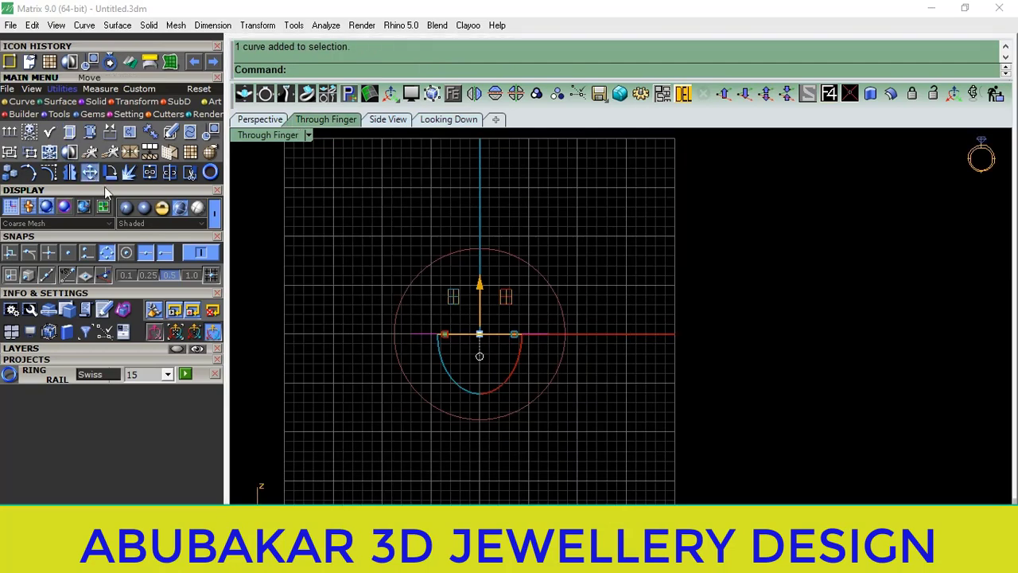
Move the half arc to the circle's top, raise it by 1, then delete it.
left_click(90, 172)
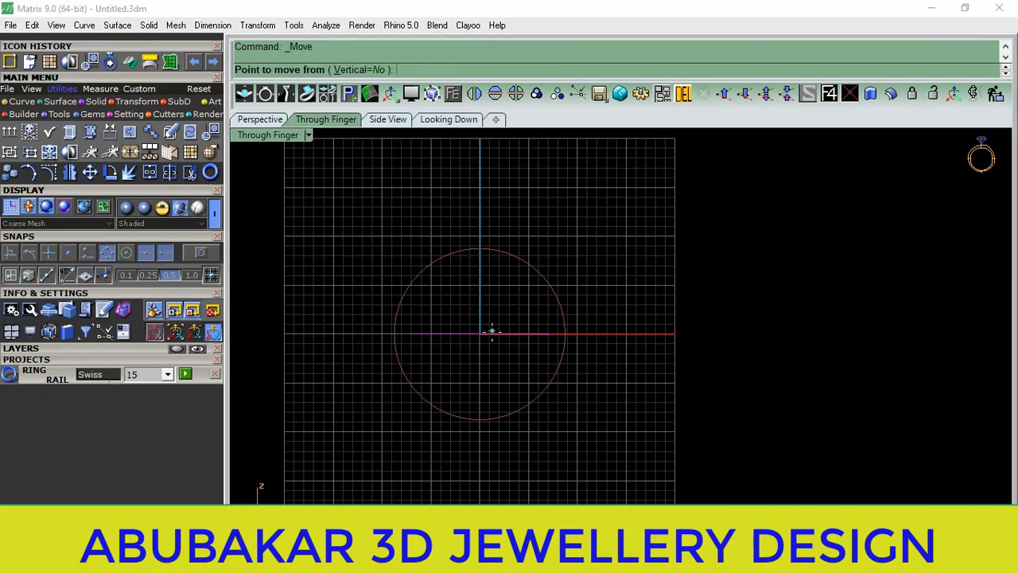
left_click(483, 332)
scroll(481, 237, "up", 2)
left_click(478, 252)
scroll(478, 251, "up", 1)
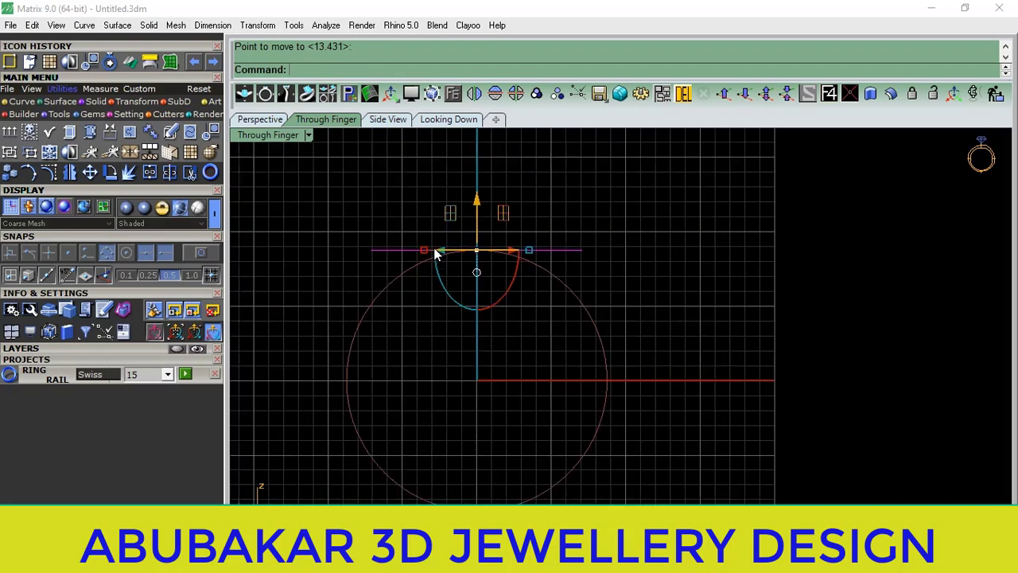
right_click_drag(466, 264, 464, 312)
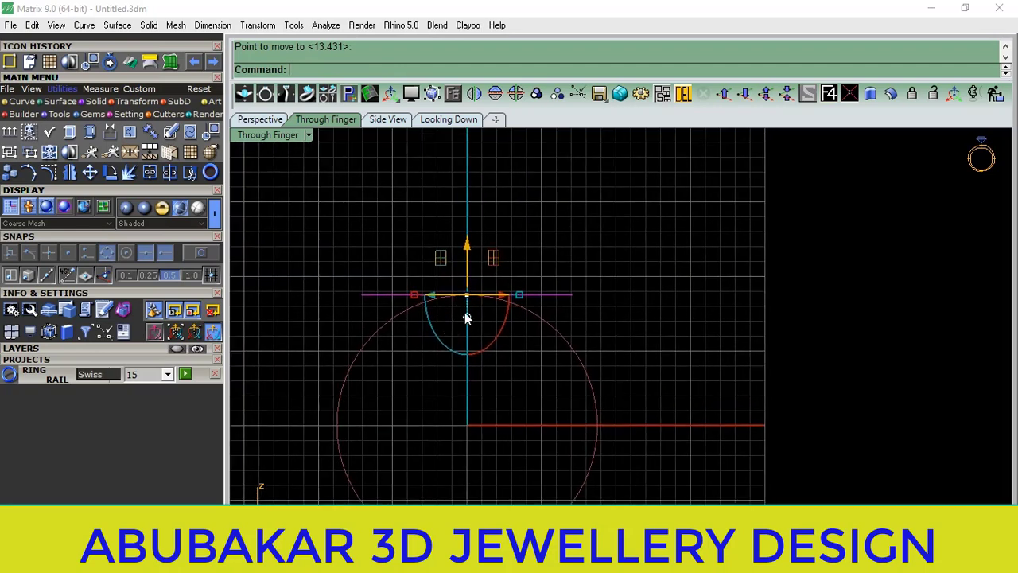
left_click(467, 247)
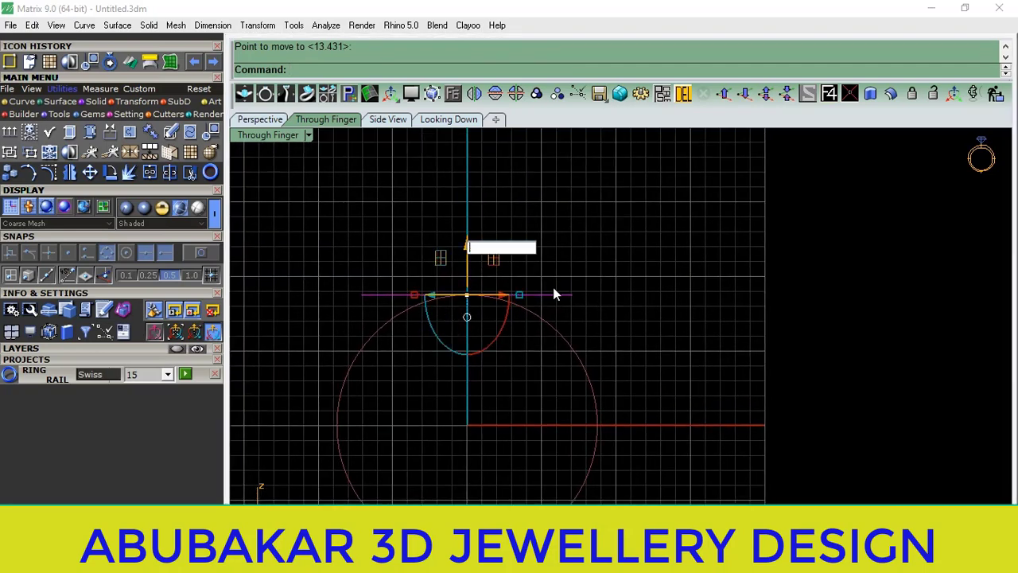
type("1")
key("Return")
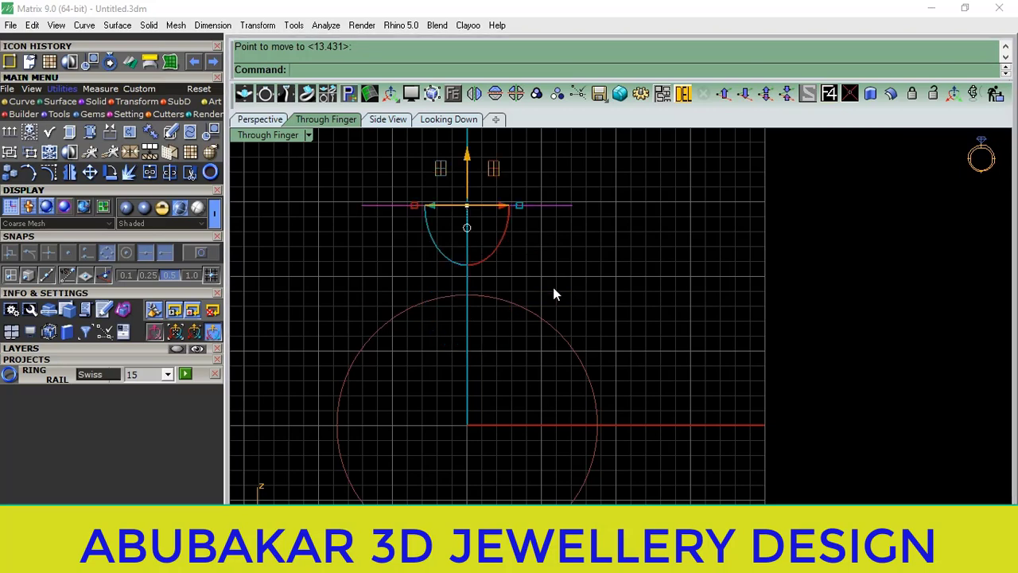
key("Delete")
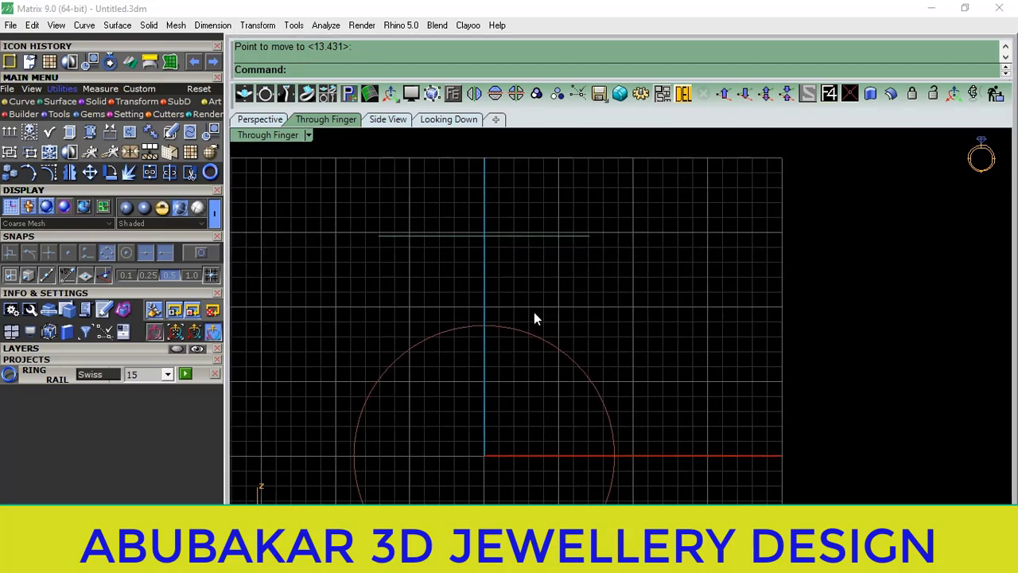
Offset the finger circle 1.5 outward.
left_click(508, 234)
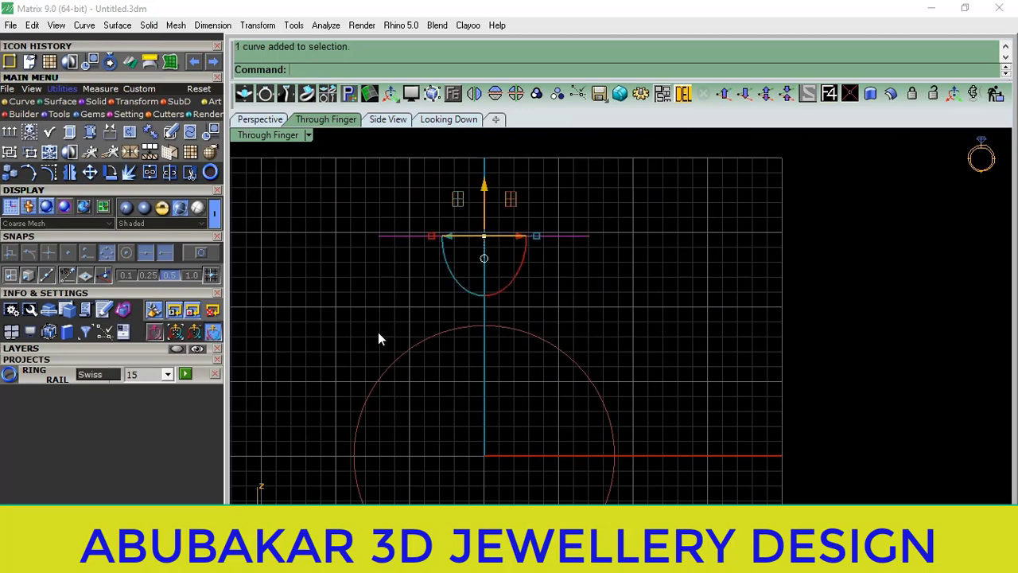
left_click(21, 102)
left_click(152, 152)
type("1.")
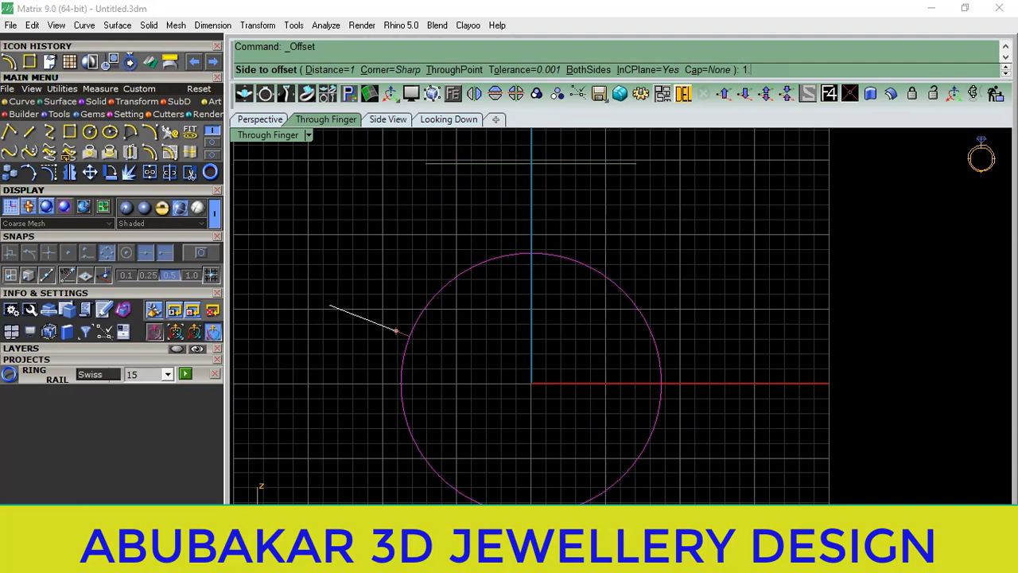
type("5")
key("Return")
type("5")
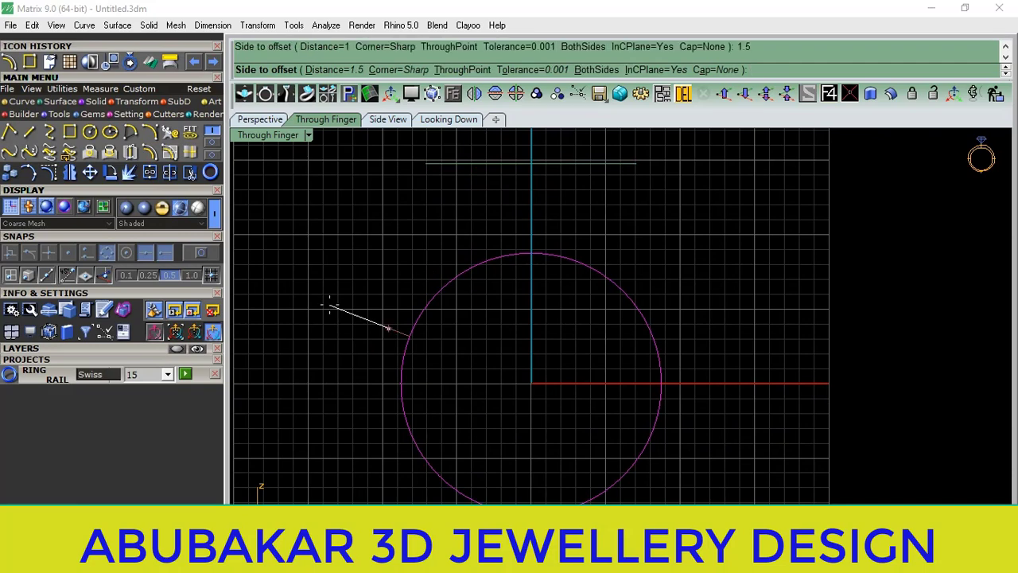
left_click(329, 305)
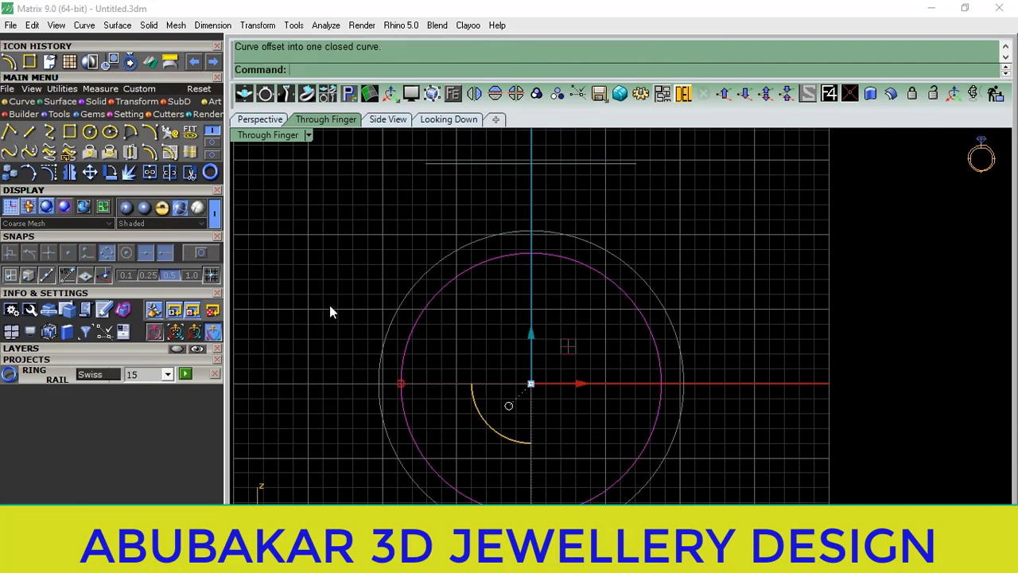
Draw a line across the outer circle and trim away its upper half.
left_click(29, 132)
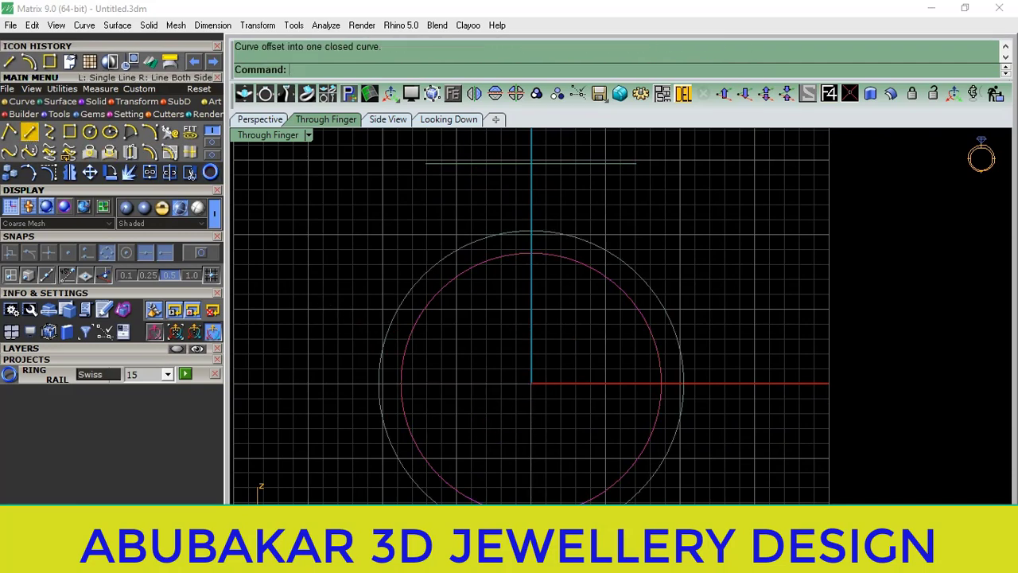
left_click(379, 384)
left_click(684, 385)
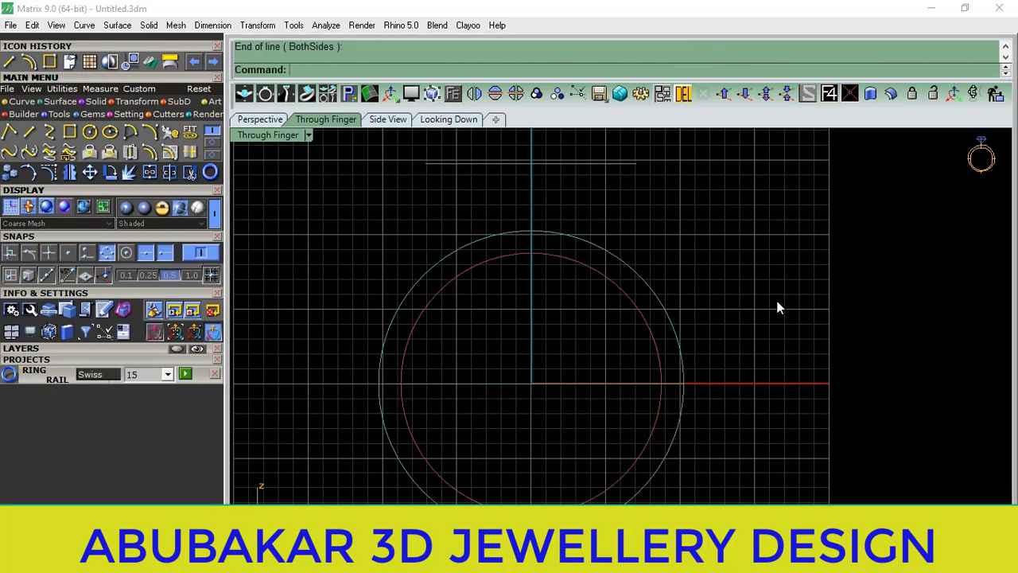
left_click_drag(772, 301, 356, 439)
left_click(190, 172)
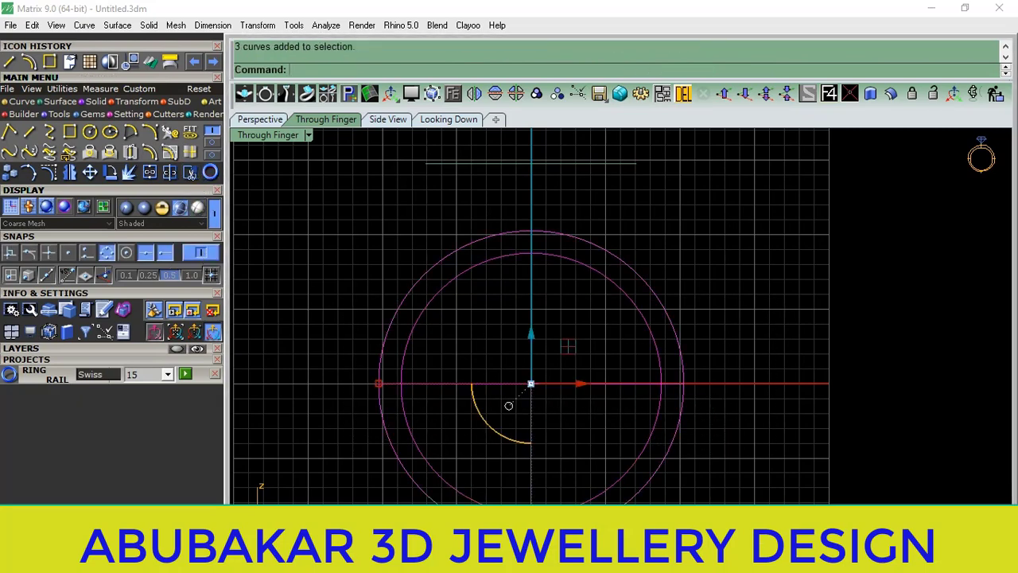
left_click(398, 331)
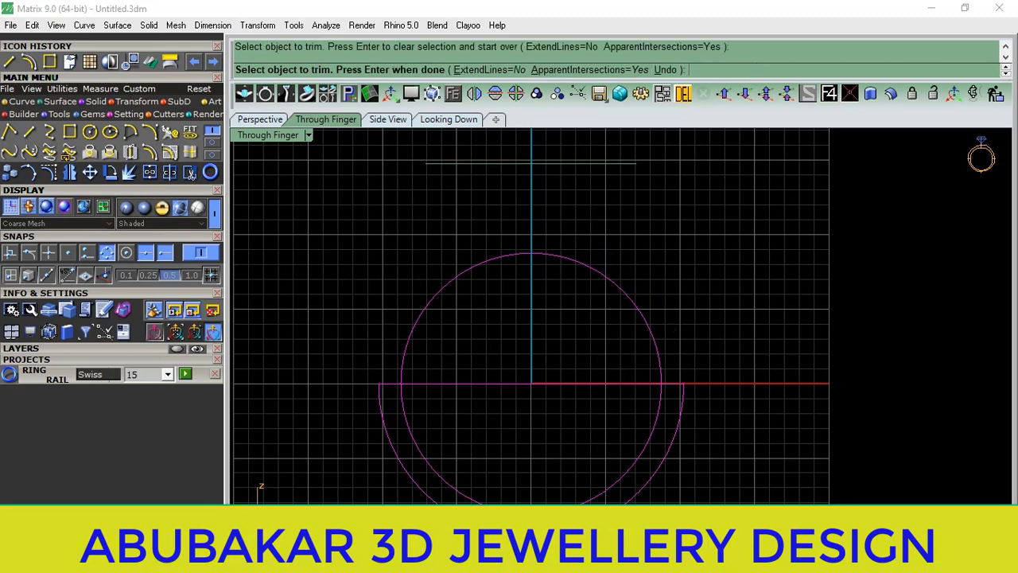
right_click_drag(730, 333, 775, 338)
key("Return")
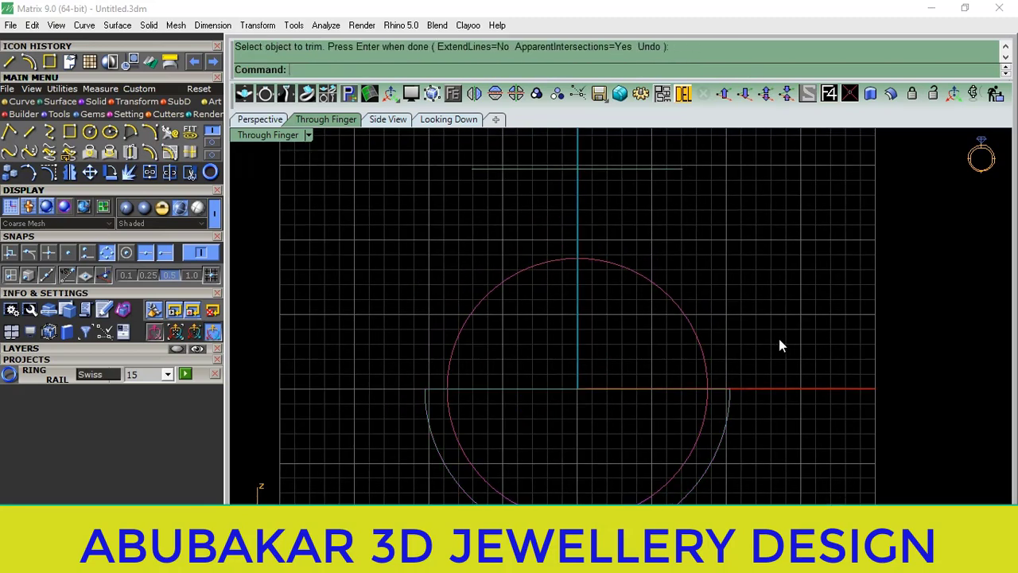
Delete the horizontal cutting line.
left_click(556, 388)
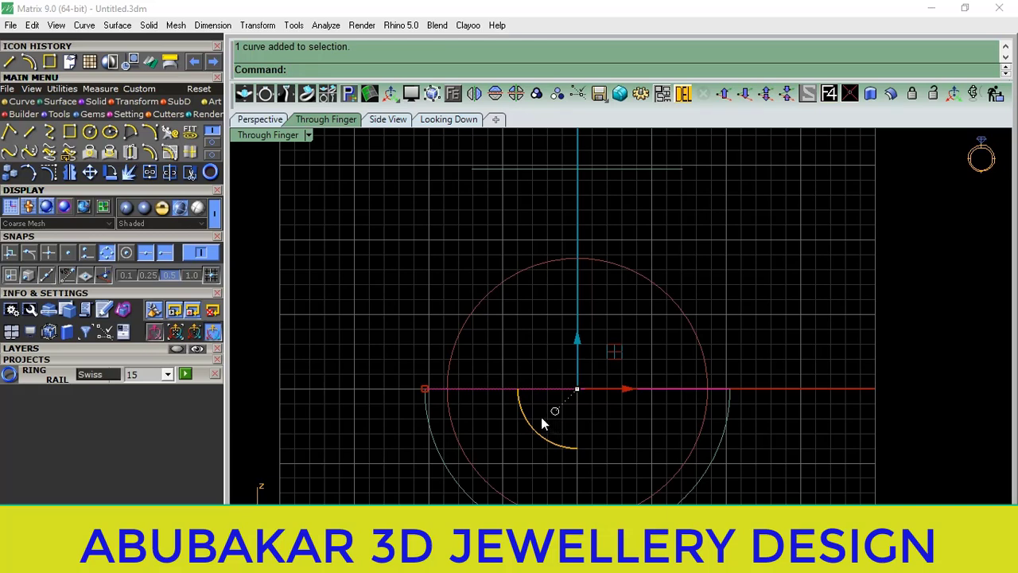
key("Delete")
right_click_drag(477, 364, 464, 381)
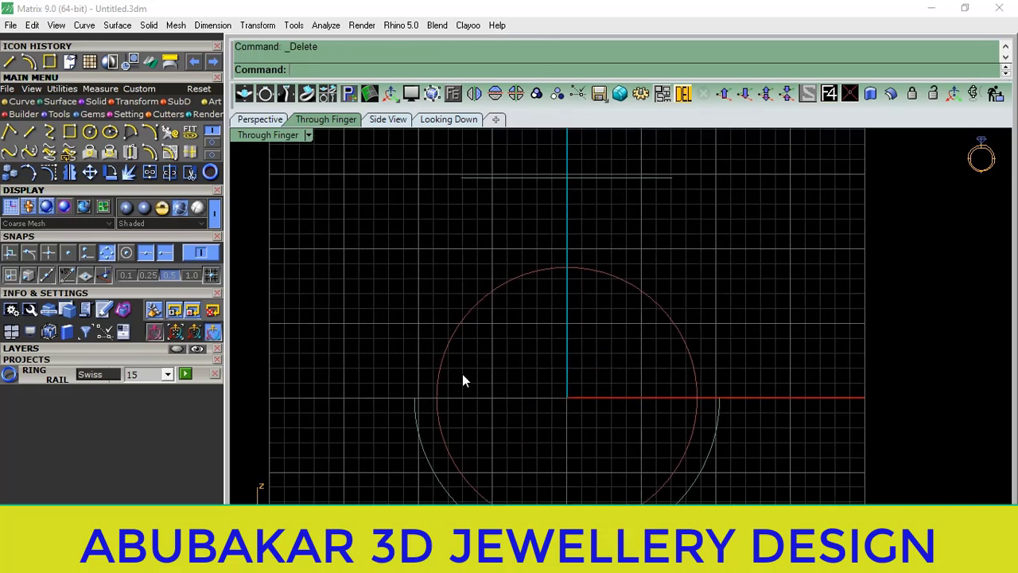
left_click(211, 147)
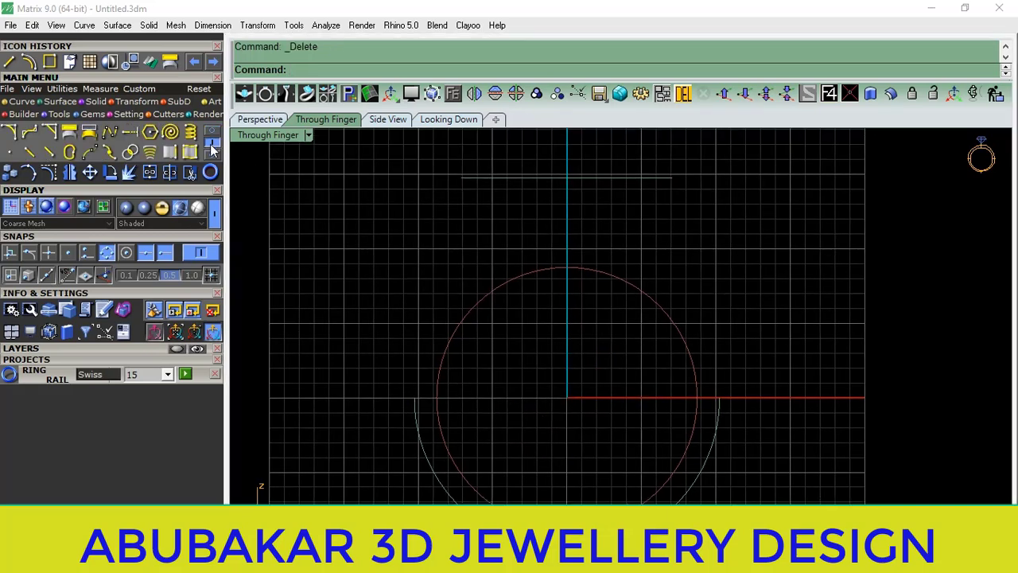
left_click(132, 135)
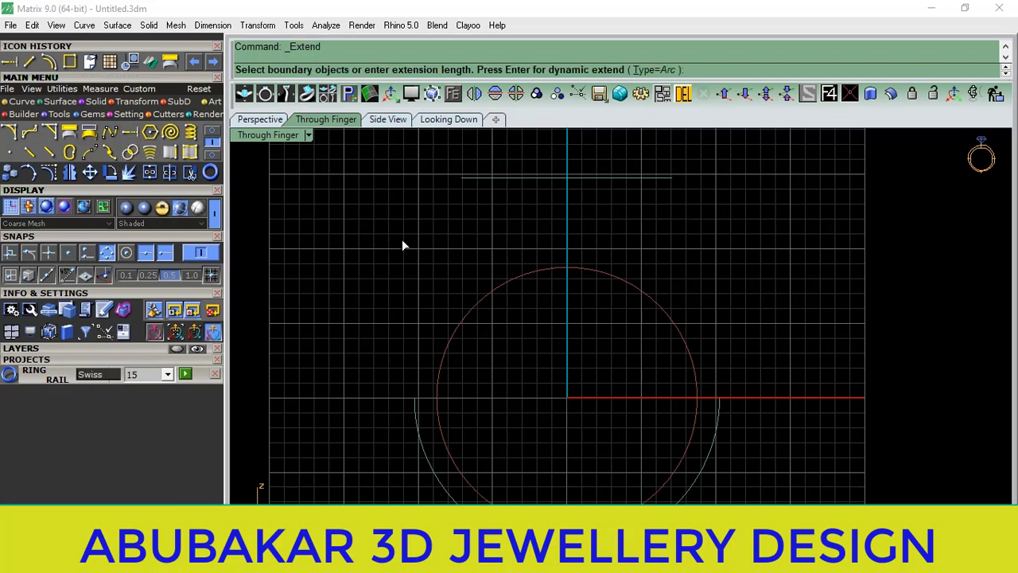
Extend the outer arc's left end to the top line's left end, using ToPoint.
left_click(488, 178)
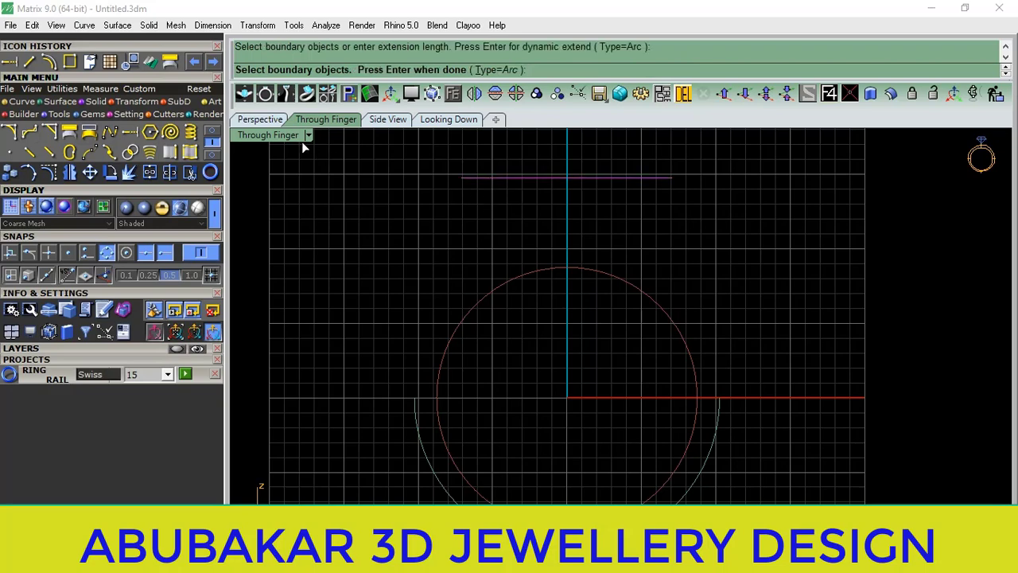
key("Return")
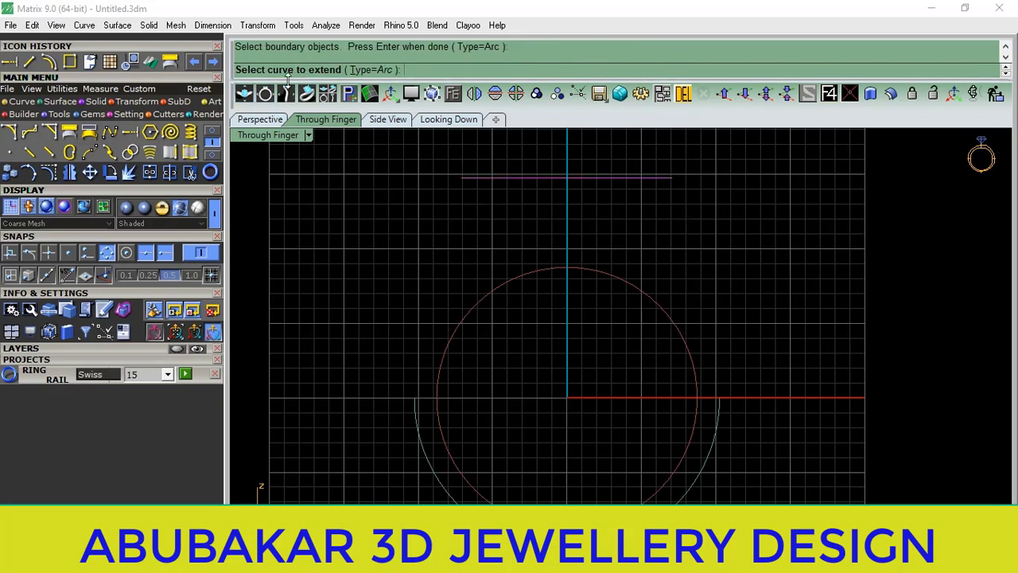
left_click(417, 430)
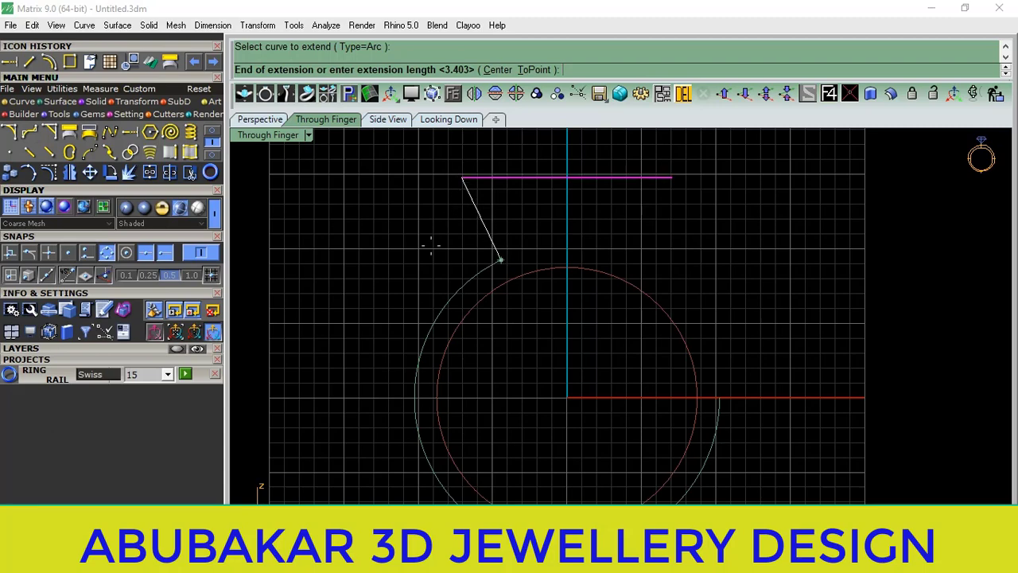
left_click(534, 70)
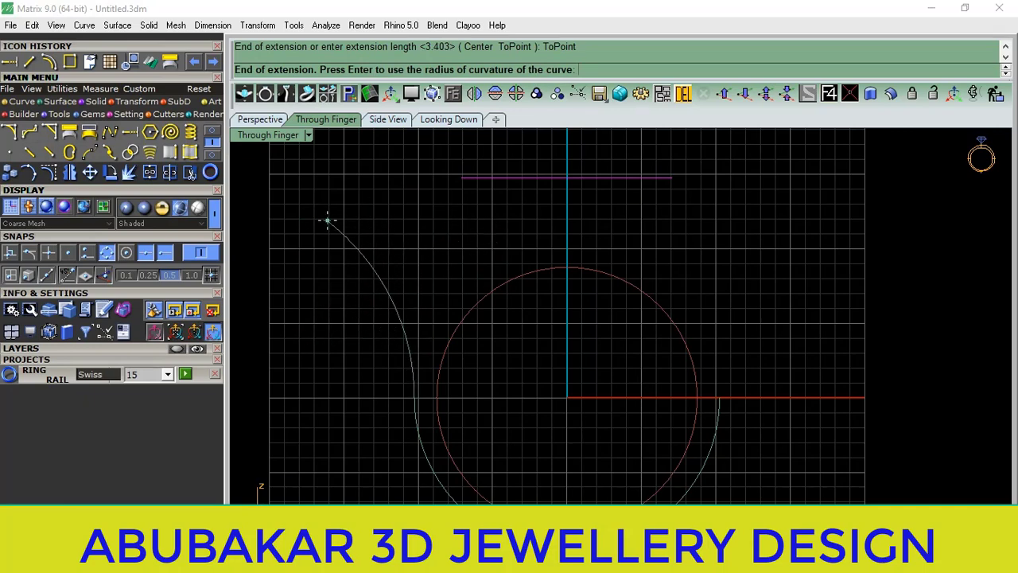
left_click(460, 177)
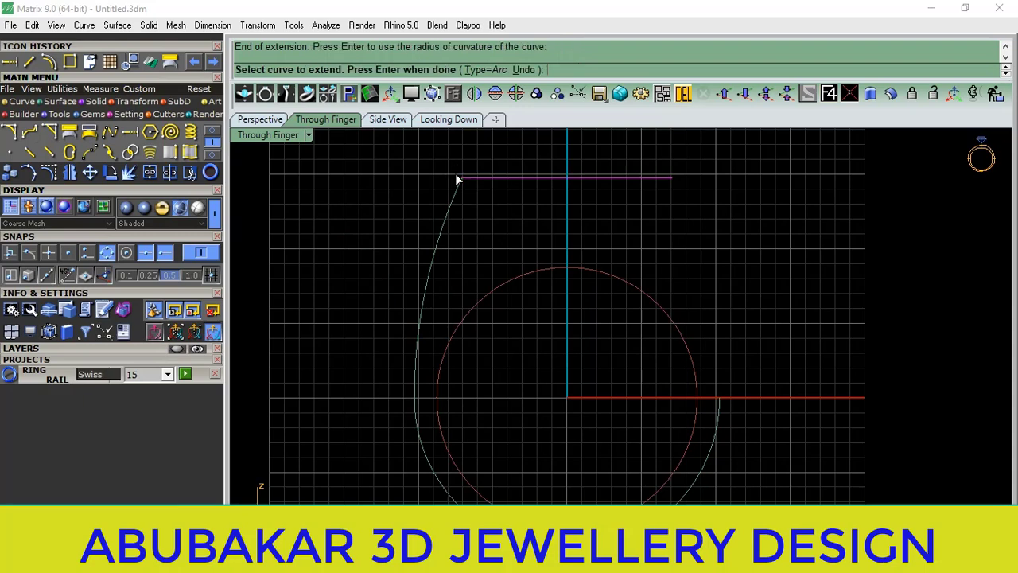
key("Return")
Split the outer outline at its bottom point and delete the right piece.
scroll(398, 187, "down", 3)
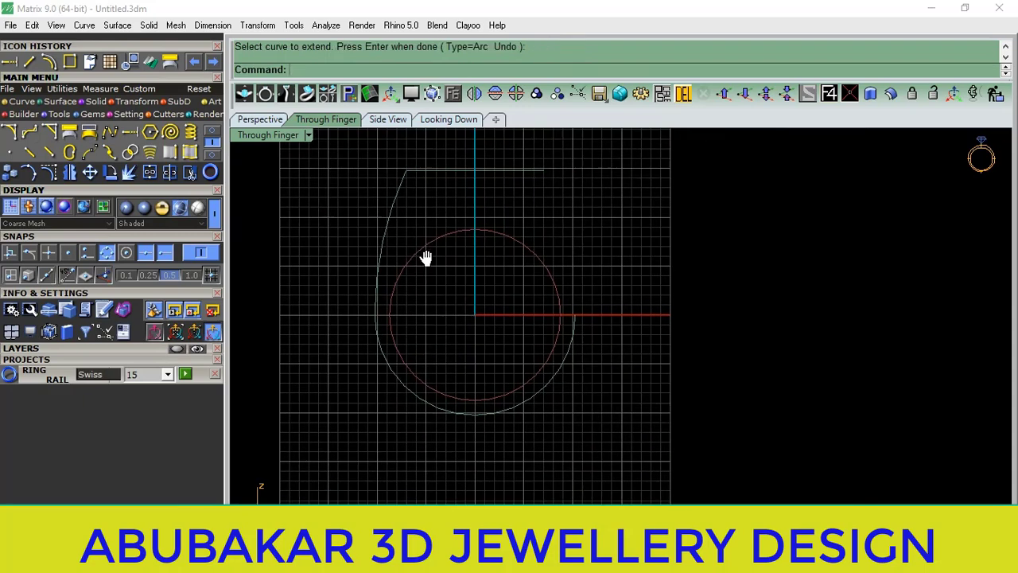
left_click(381, 235)
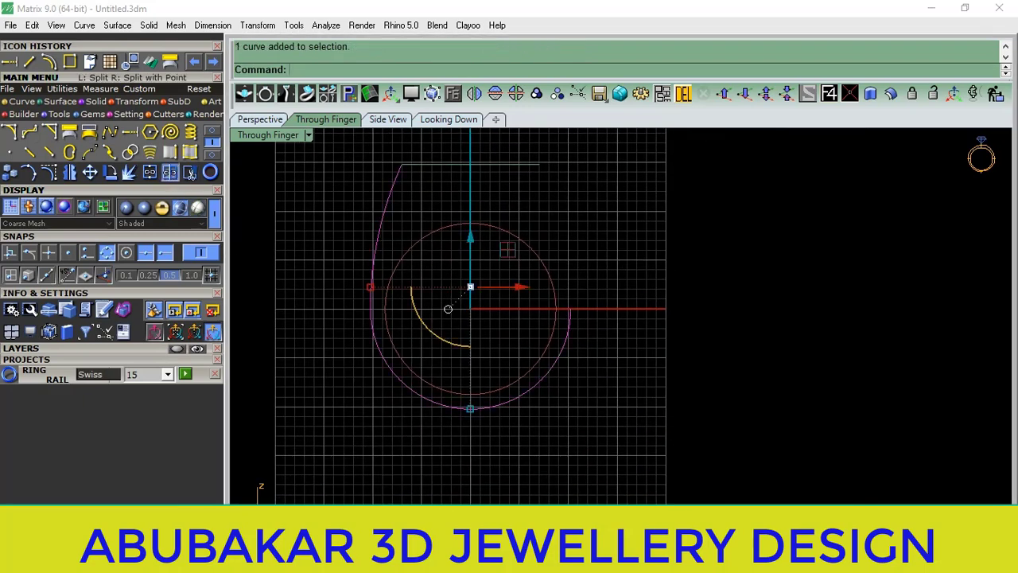
left_click(190, 173)
left_click(356, 71)
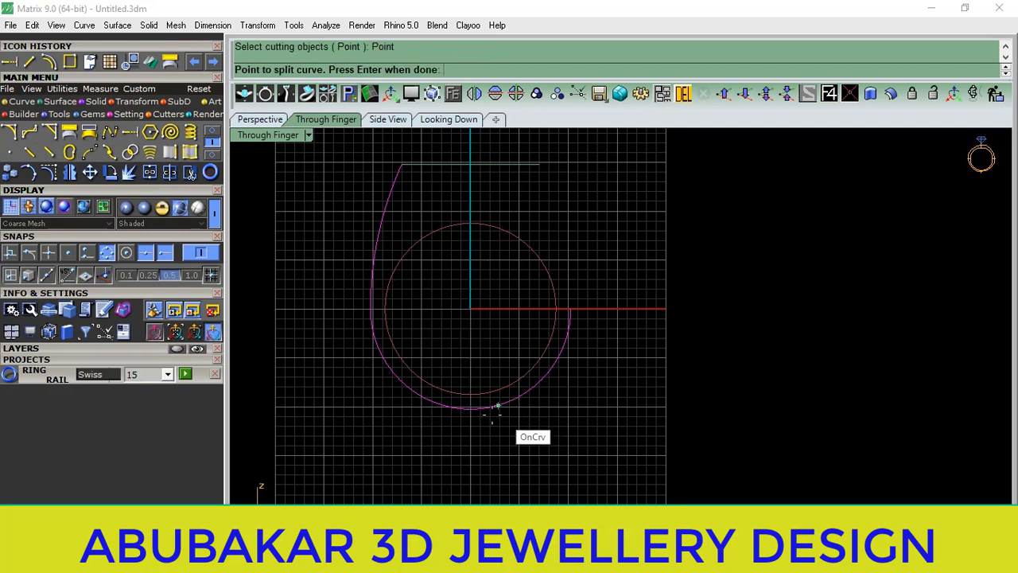
left_click(531, 389)
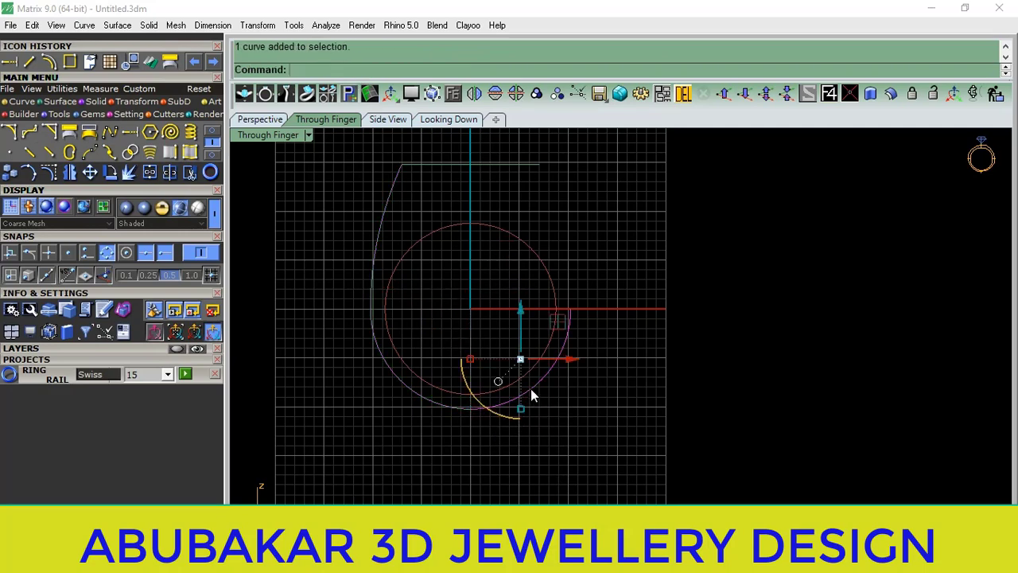
key("Delete")
Mirror the left half about 0,0,0 and select both halves.
left_click(392, 377)
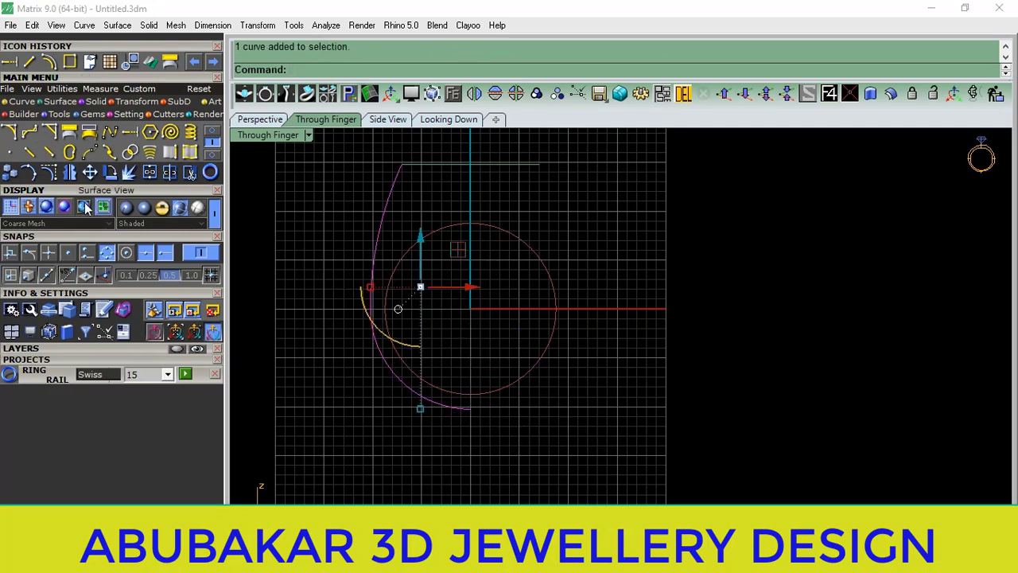
left_click(69, 172)
type("0,0,0")
key("Return")
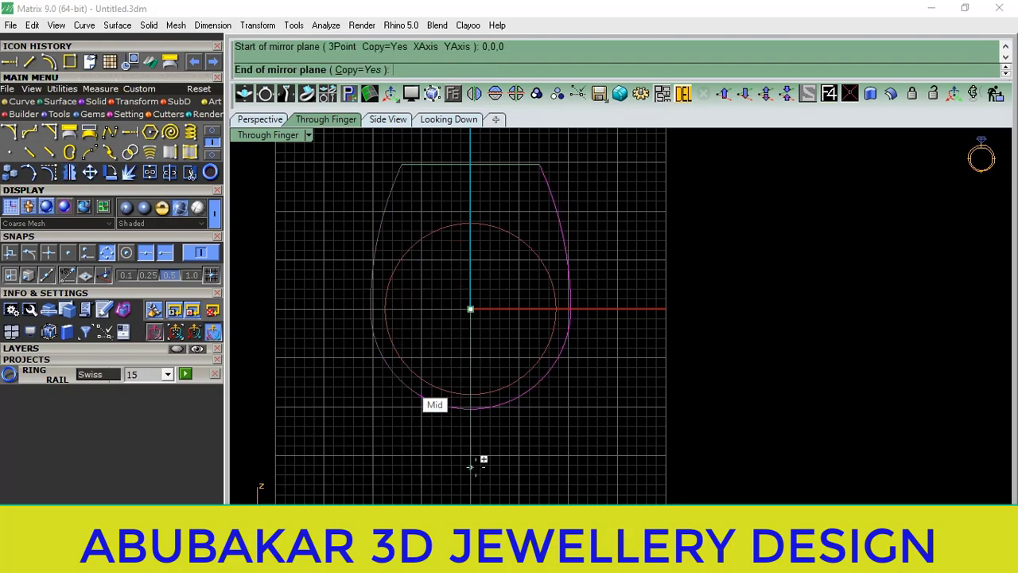
left_click(480, 458)
left_click(565, 417)
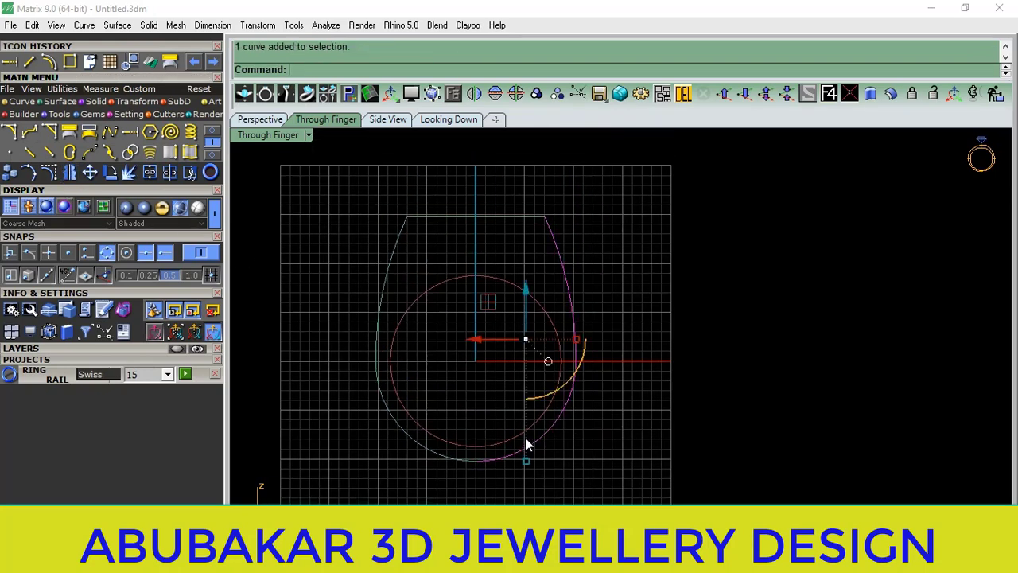
left_click(449, 459, "shift")
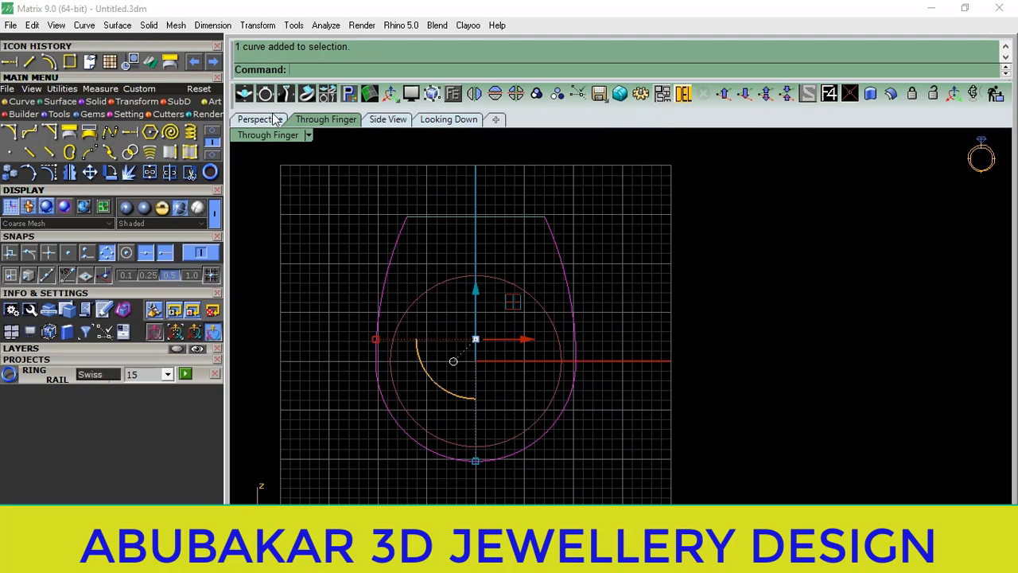
left_click(449, 119)
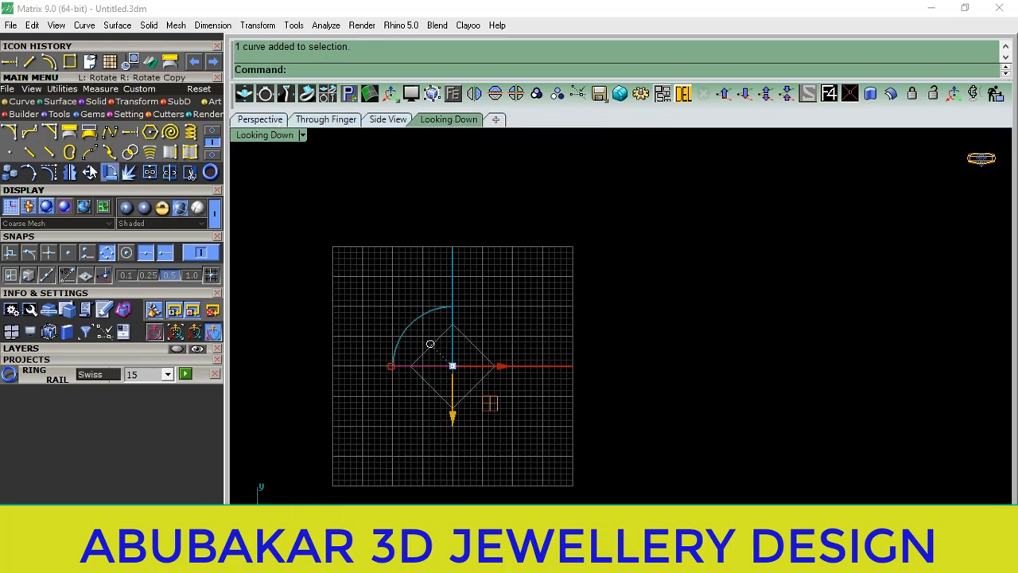
Rotate a copy of the selection 45 degrees about the origin.
right_click(111, 177)
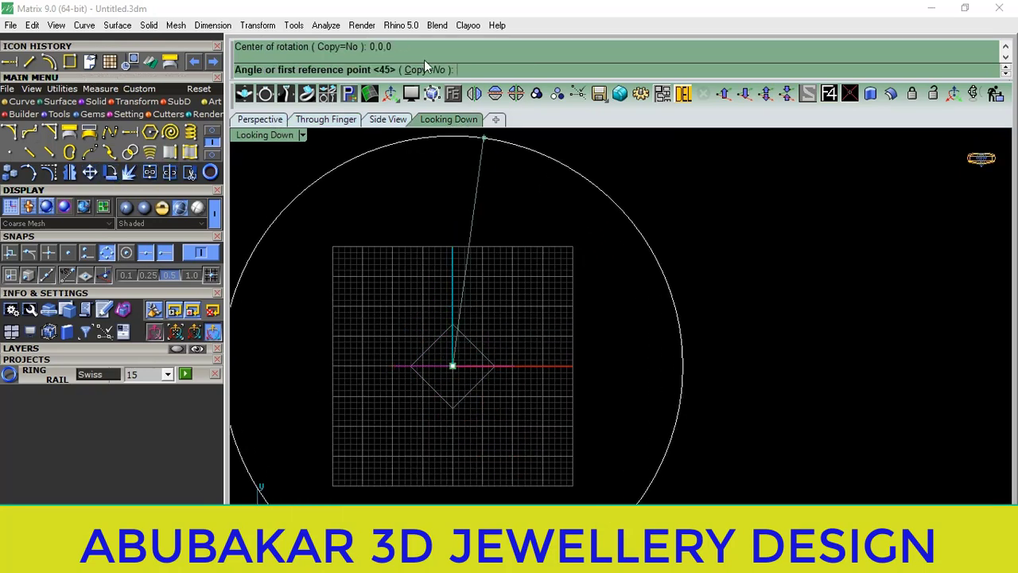
left_click(578, 366)
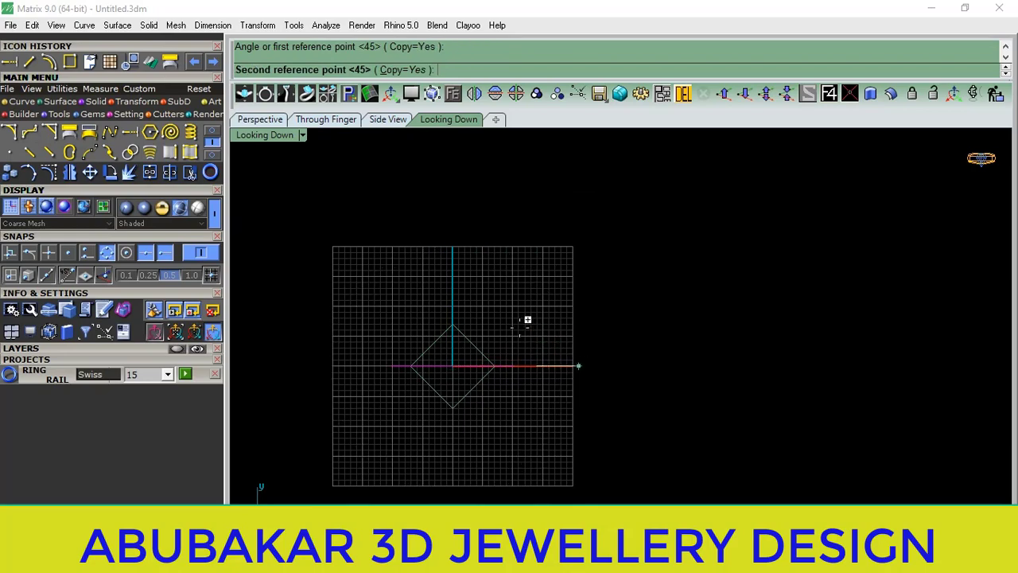
left_click(462, 273)
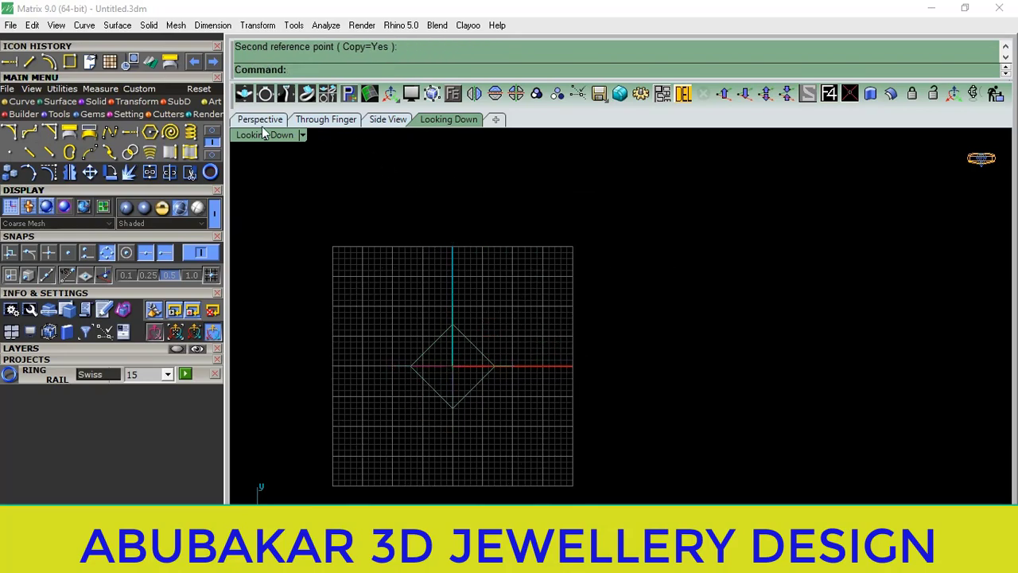
Show the ring frame in the Perspective view, orbiting and panning around it.
left_click(262, 121)
mouse_move(326, 163)
right_mouse_down()
mouse_move(657, 336)
mouse_move(732, 295)
mouse_move(549, 300)
right_mouse_up()
left_click(147, 350)
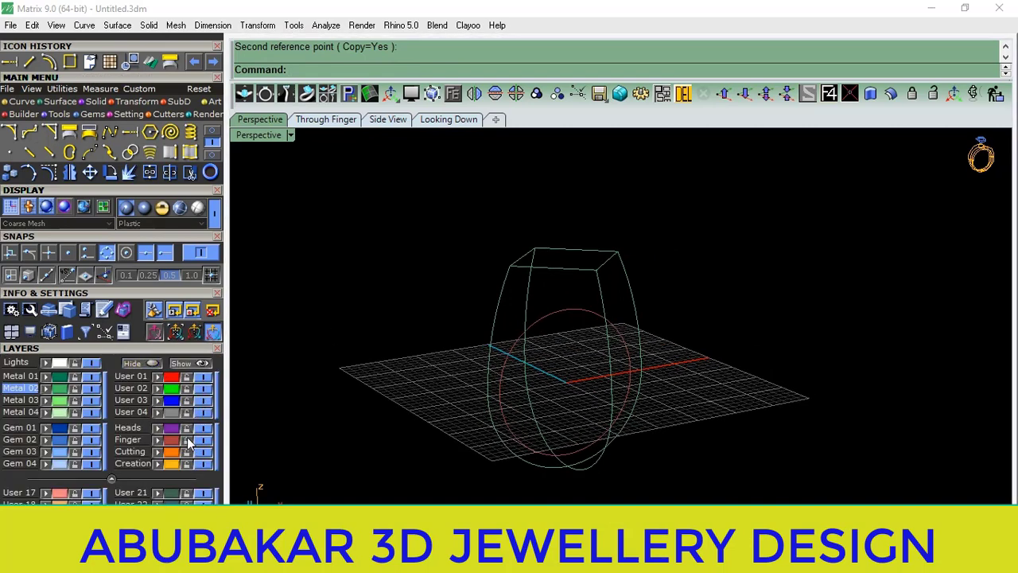
right_click_drag(625, 319, 588, 334, "shift")
right_click_drag(525, 338, 523, 348)
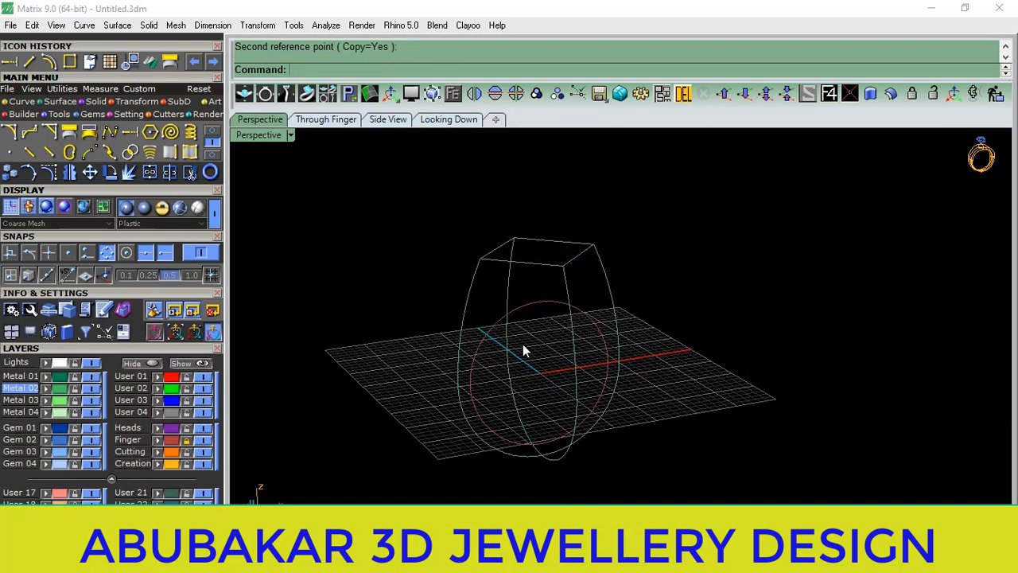
left_click(60, 102)
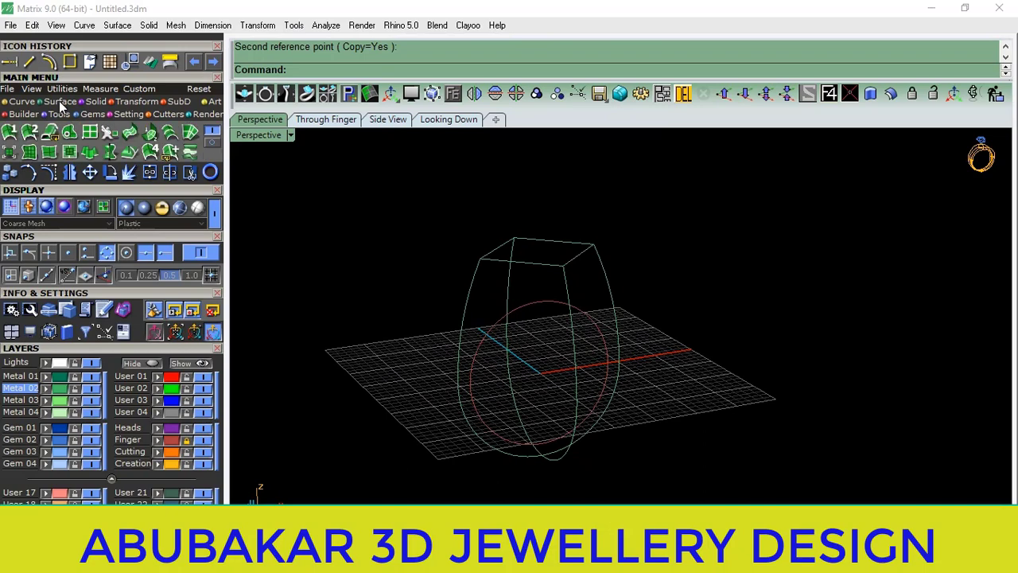
left_click(190, 135)
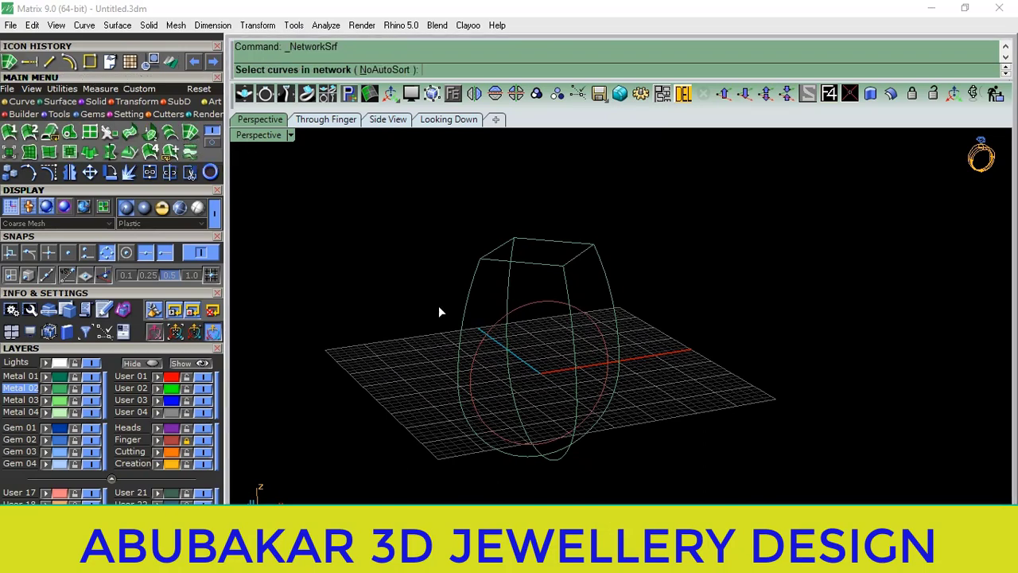
left_click(478, 294)
left_click(606, 280)
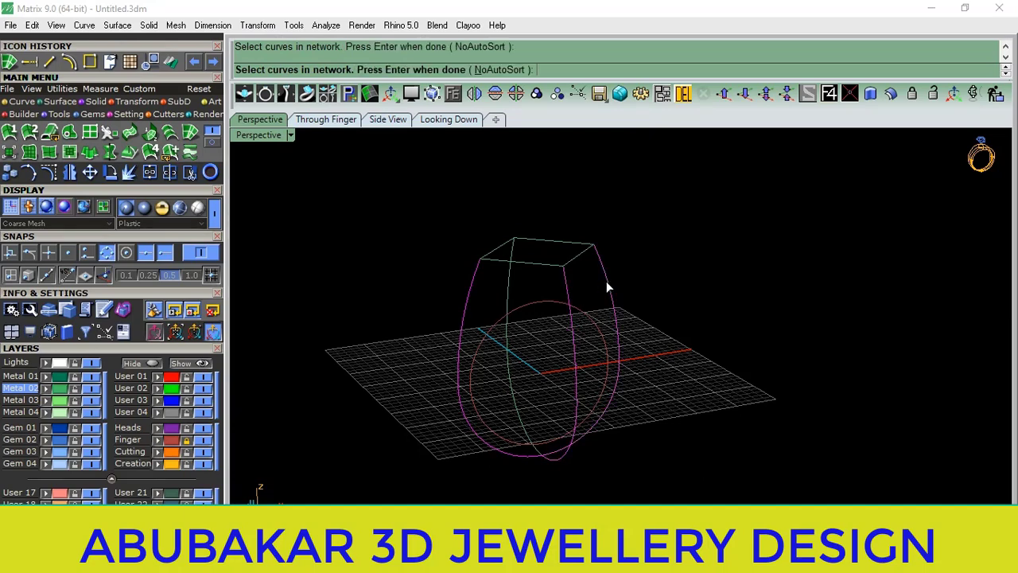
left_click(530, 263)
key("Return")
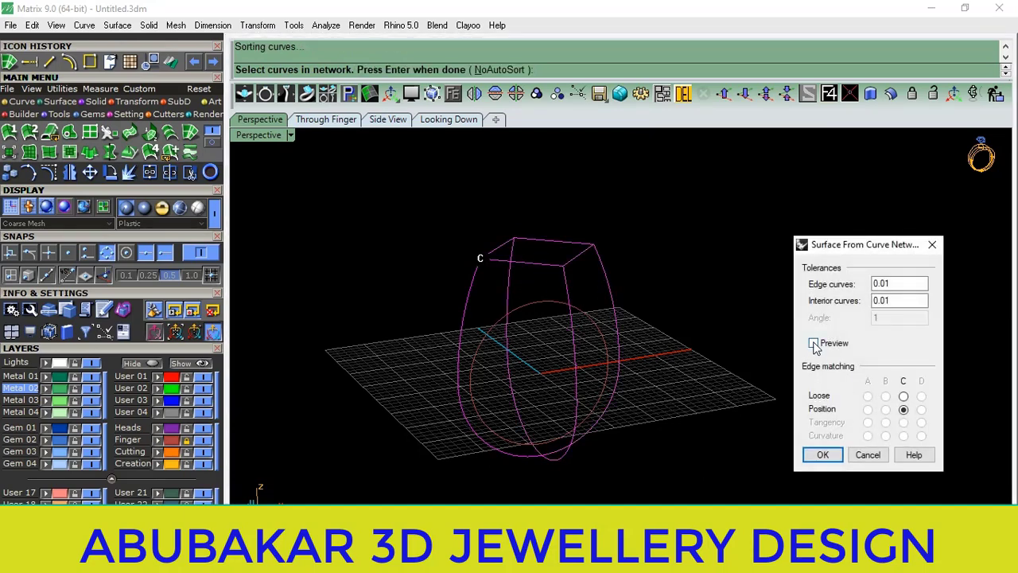
left_click(814, 344)
right_click_drag(776, 333, 831, 426)
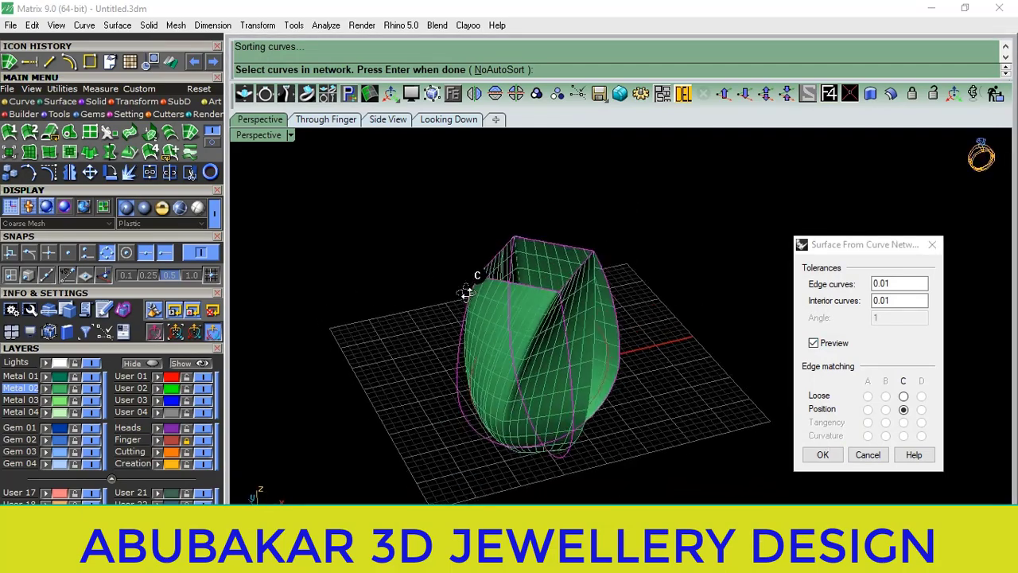
left_click(867, 455)
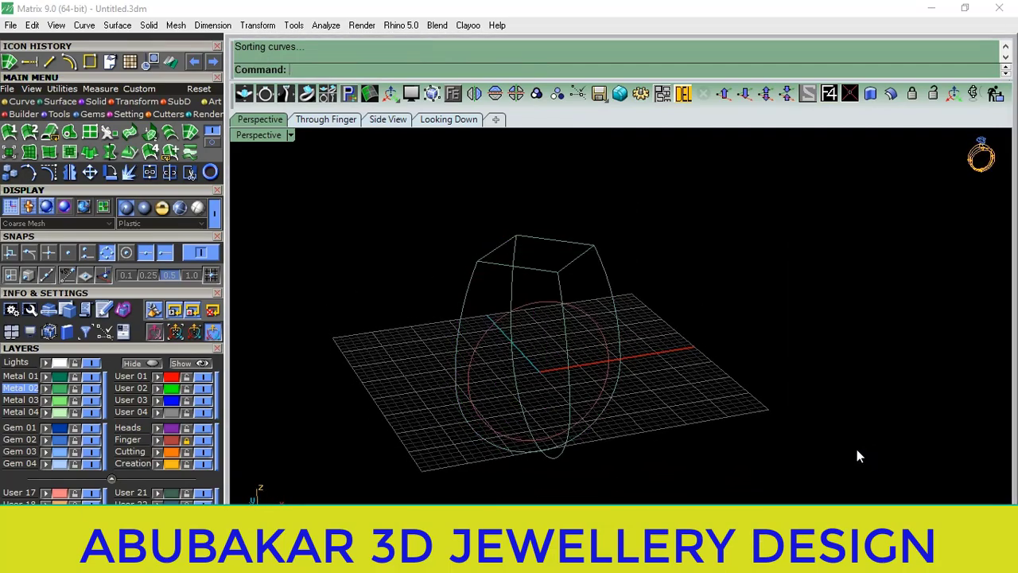
mouse_move(586, 302)
right_mouse_down()
mouse_move(550, 324)
mouse_move(519, 320)
right_mouse_up()
Explode the square top curve into four separate edges.
left_click(519, 320)
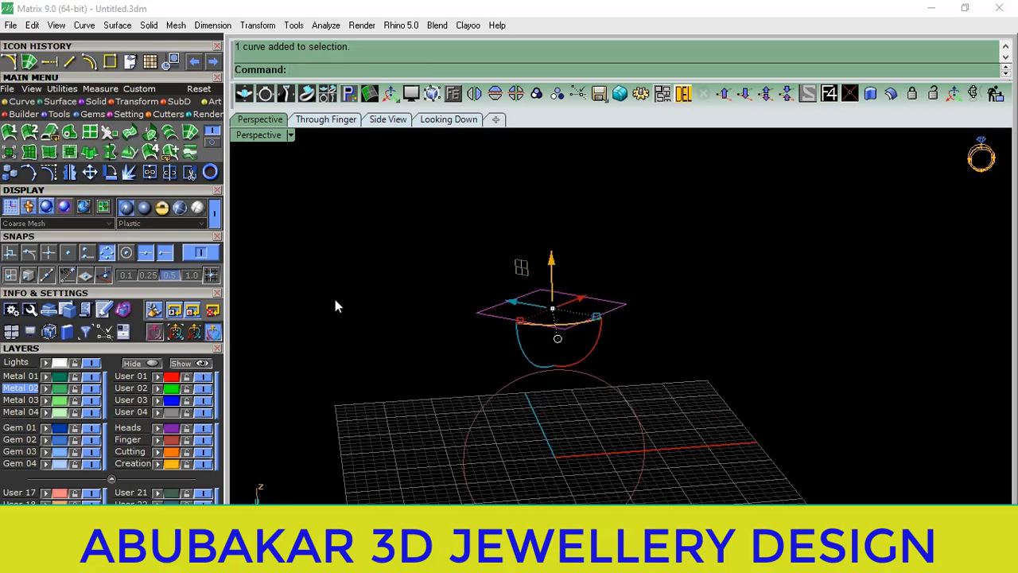
left_click(128, 172)
key("Escape")
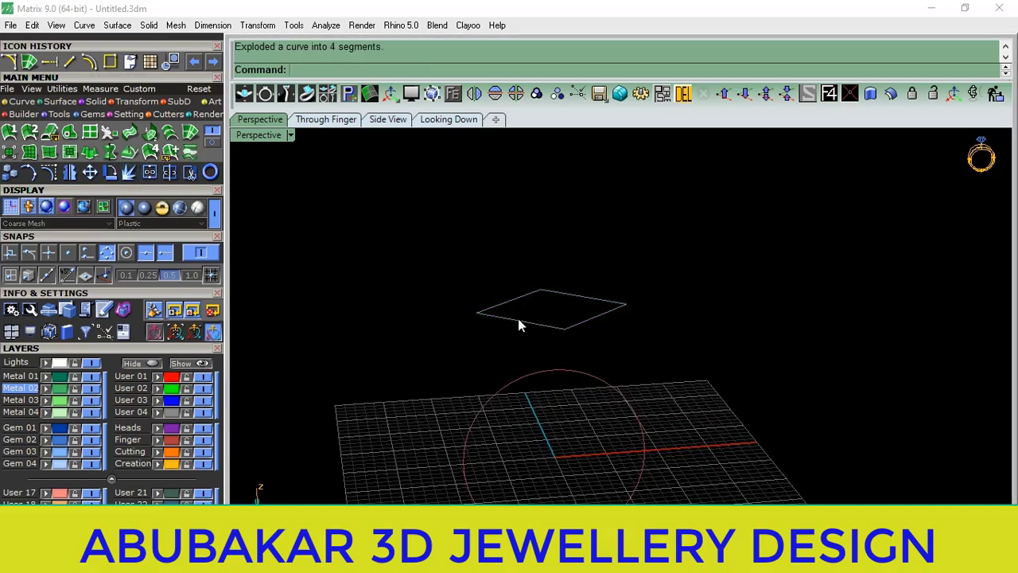
left_click(518, 318)
left_click_drag(515, 316, 591, 276)
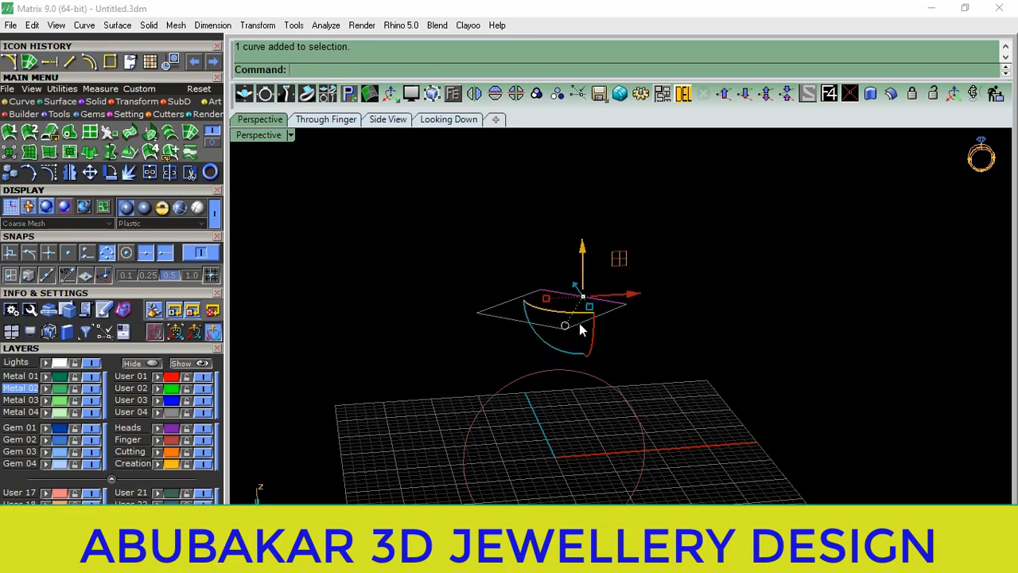
key("ctrl+z")
key("Escape")
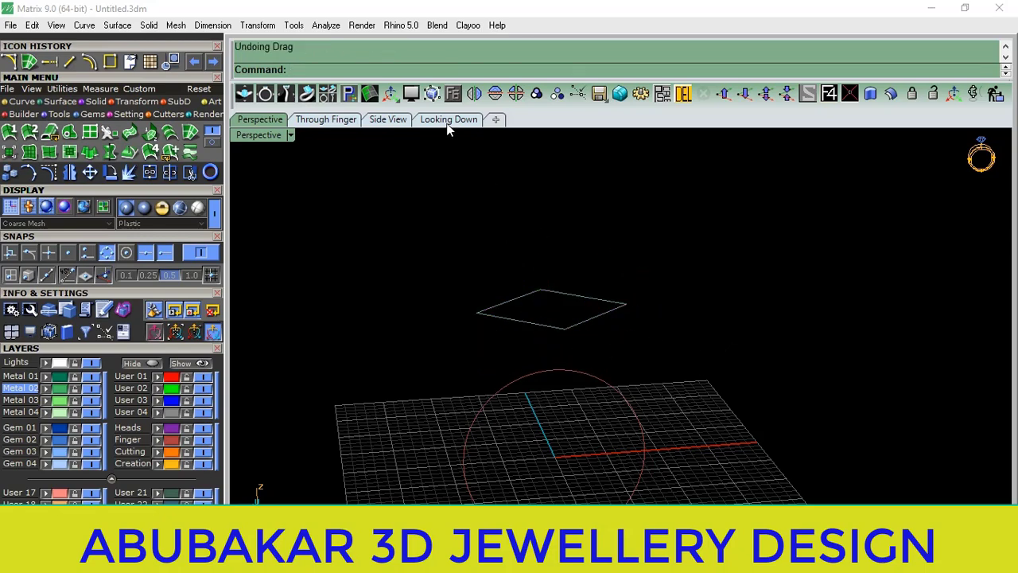
In the top view, fillet the square's left and bottom corners at radius 0.125.
left_click(444, 121)
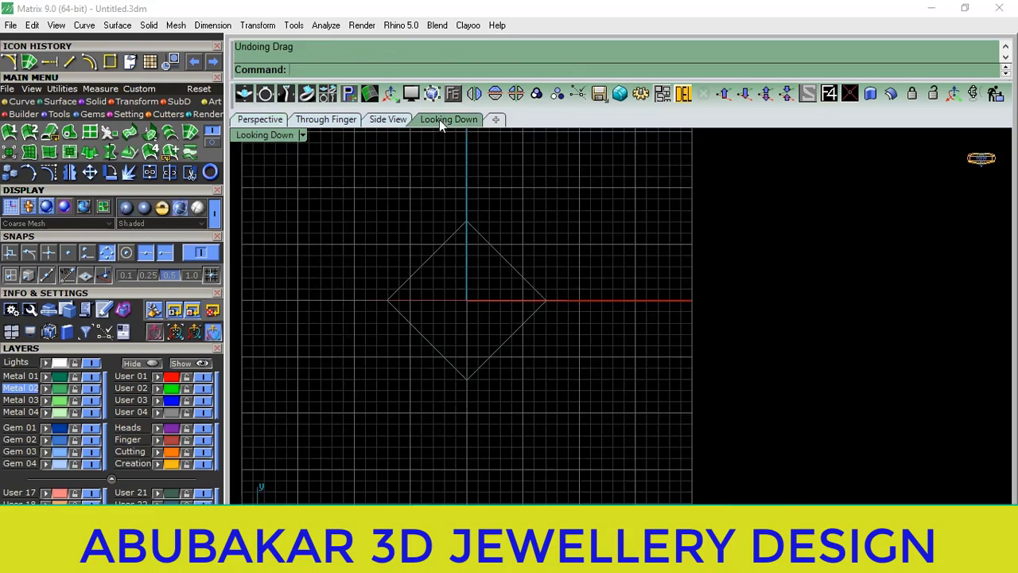
left_click(22, 102)
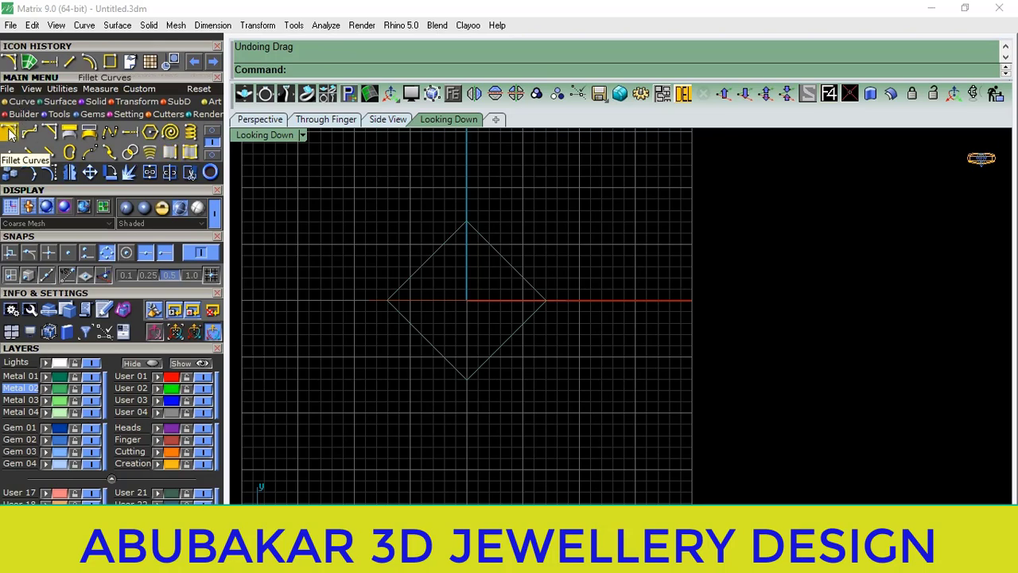
left_click(10, 133)
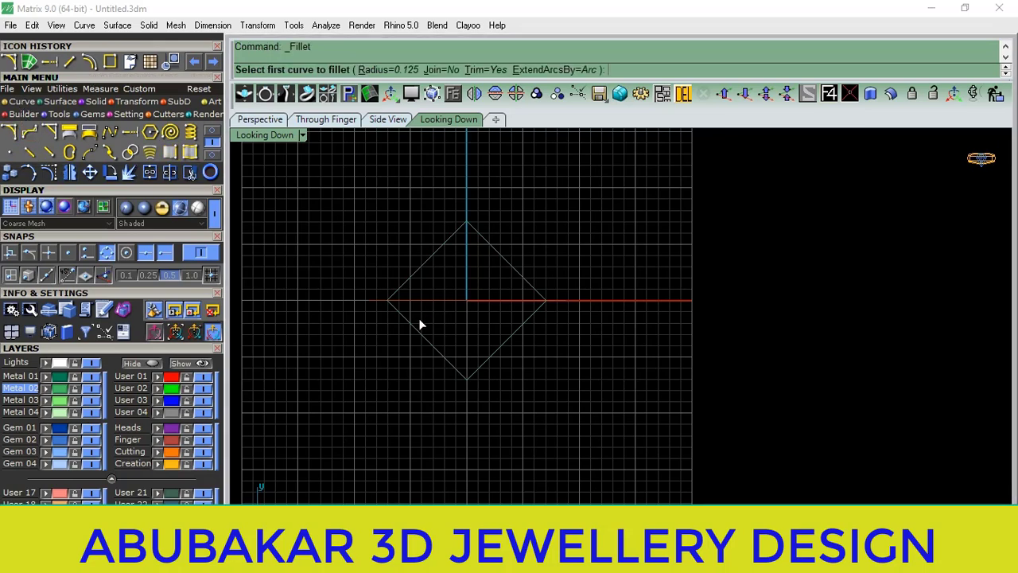
scroll(400, 234, "up", 3)
scroll(361, 181, "up", 2)
left_click(349, 185)
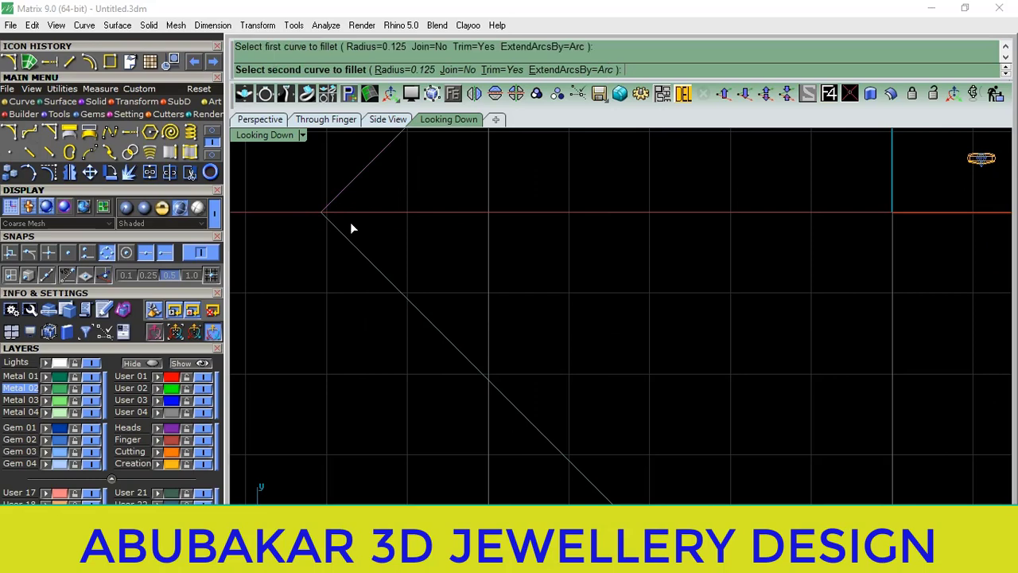
left_click(355, 248)
scroll(329, 264, "down", 3)
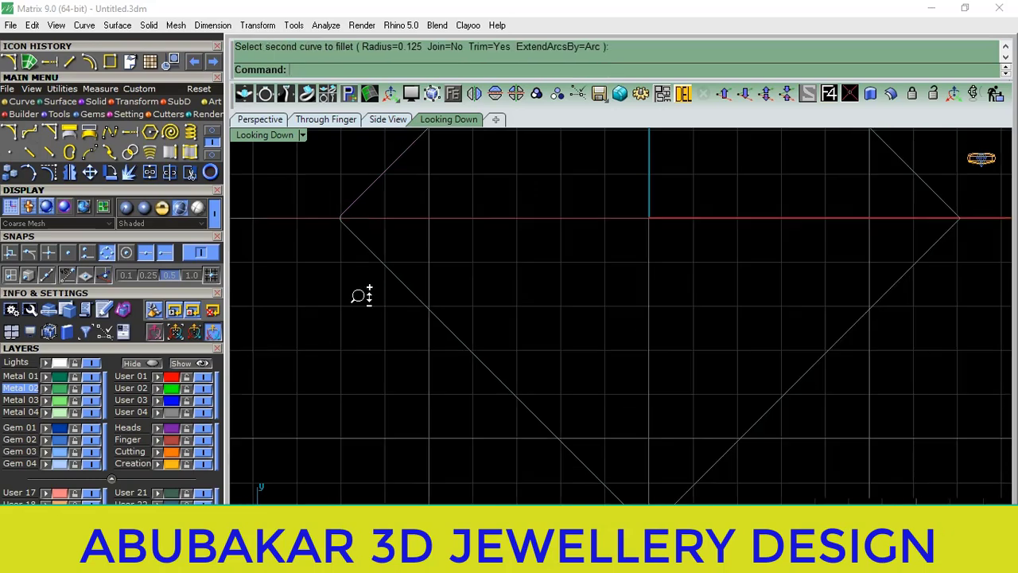
scroll(463, 306, "up", 3)
right_click(434, 285)
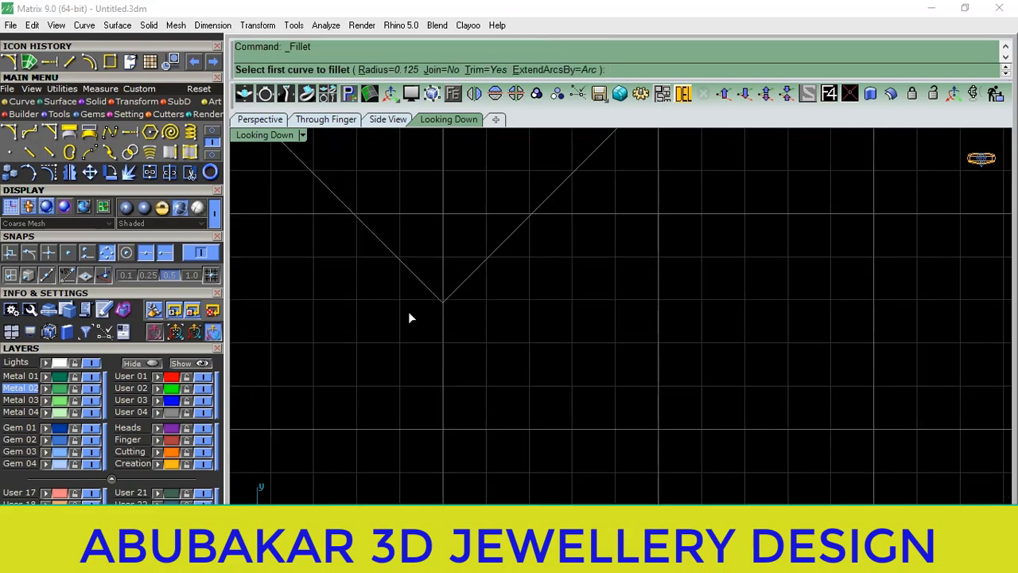
left_click(438, 296)
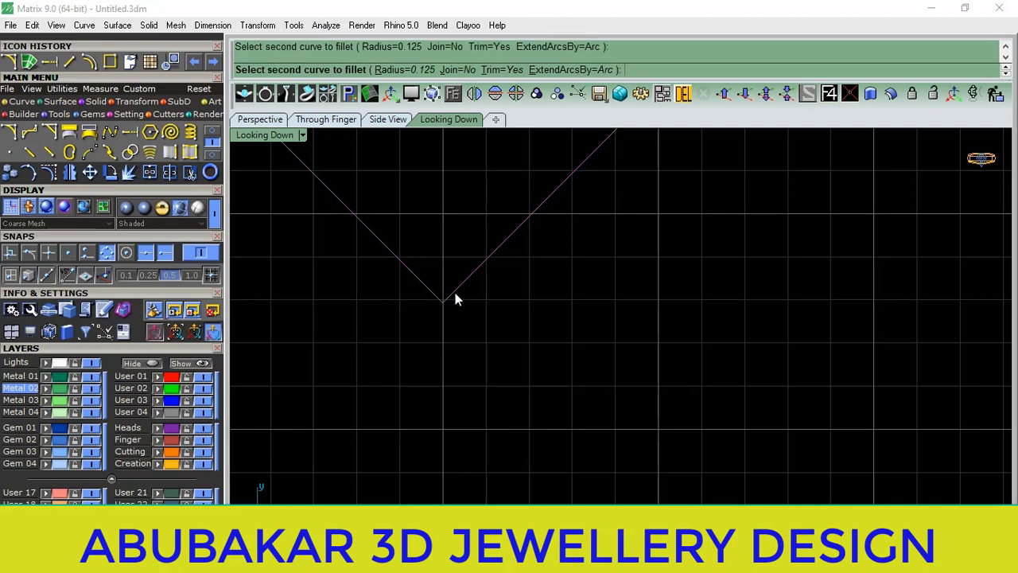
left_click(455, 293)
scroll(429, 353, "down", 3)
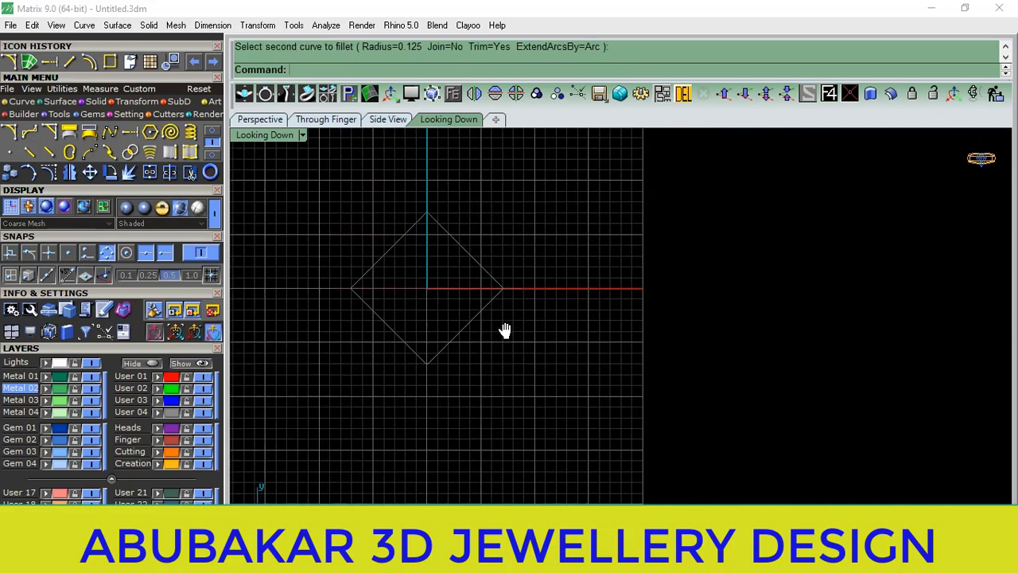
scroll(504, 332, "up", 4)
Fillet the square's right and top corners at radius 0.125.
right_click(501, 282)
left_click(501, 282)
left_click(498, 308)
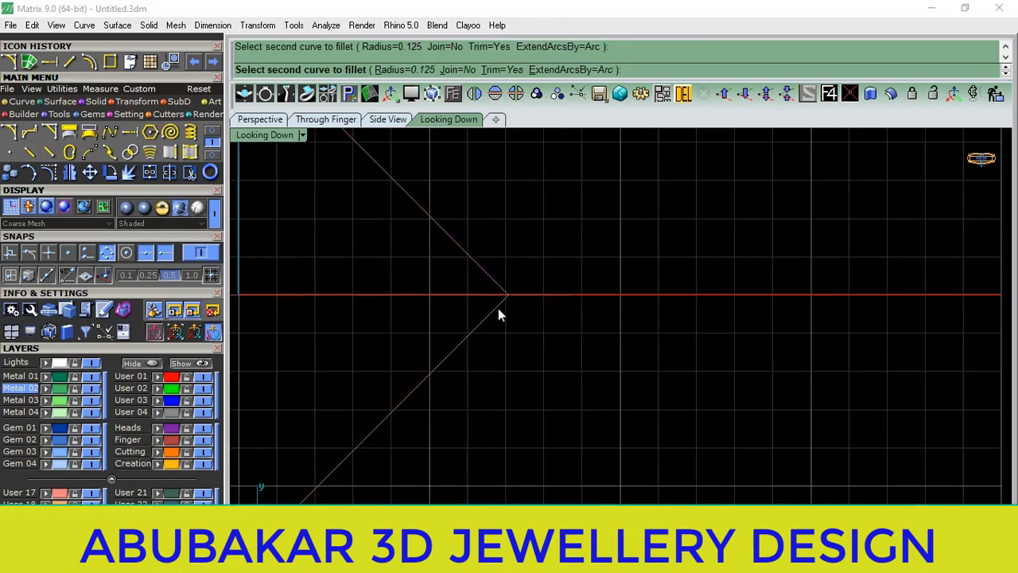
scroll(496, 425, "down", 3)
scroll(437, 289, "up", 3)
right_click(437, 289)
left_click(419, 254)
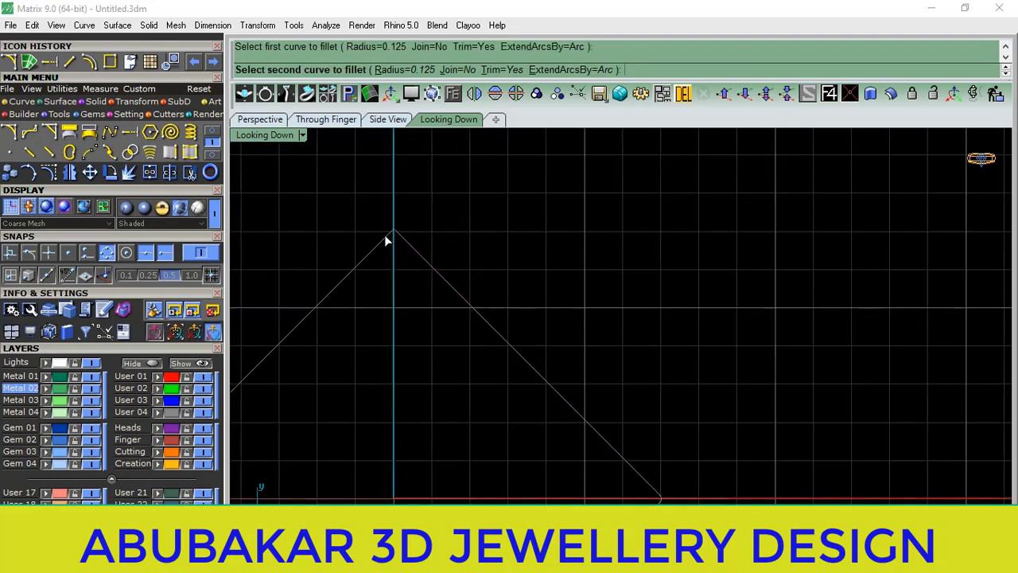
left_click(385, 237)
scroll(419, 208, "down", 3)
Window-select the square top's eight pieces and join them into one closed curve.
left_click(272, 123)
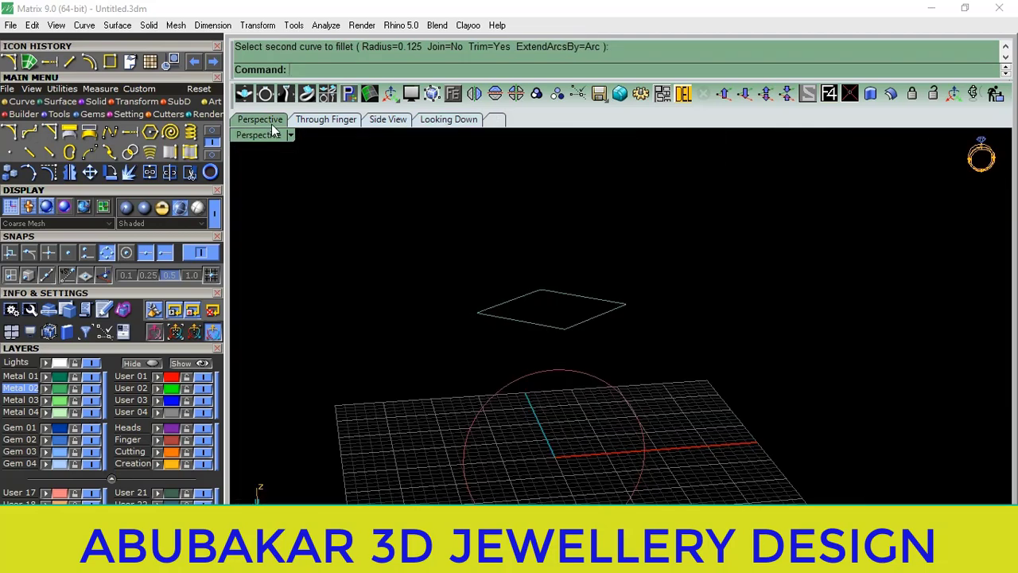
left_click(490, 314)
left_click(601, 295)
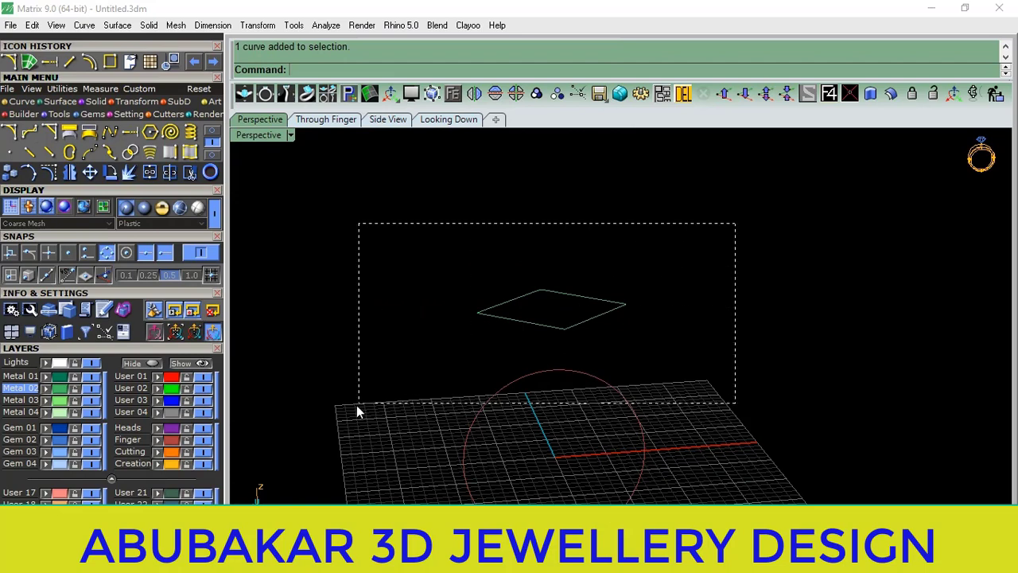
left_click_drag(356, 405, 389, 419)
left_click(640, 406, "ctrl")
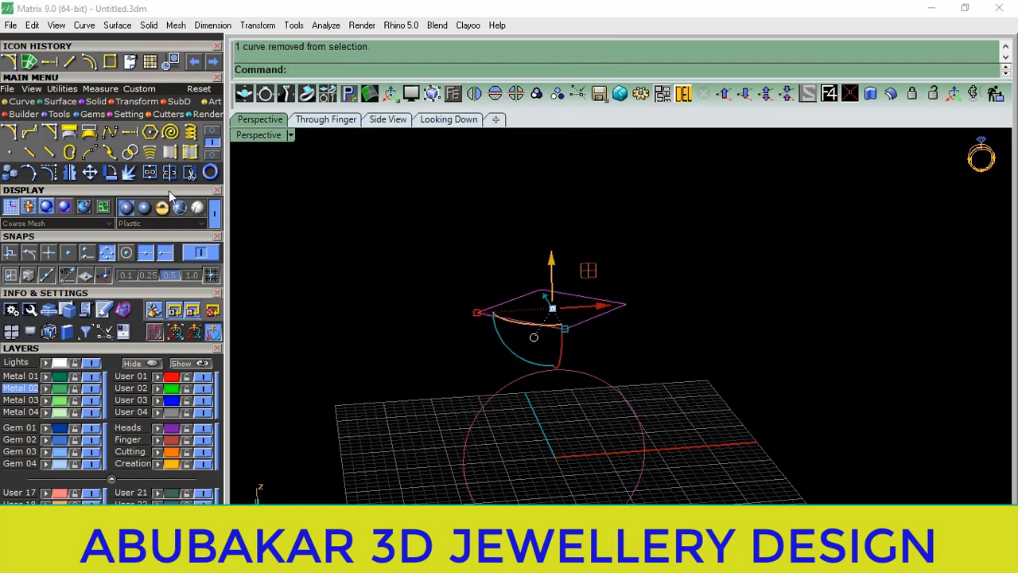
left_click(149, 171)
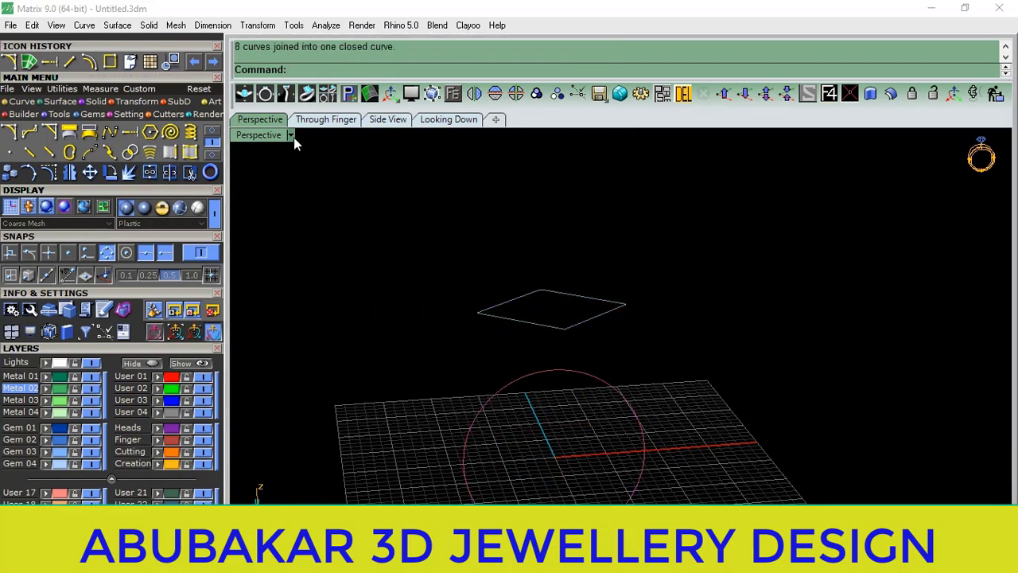
left_click(325, 119)
Offset the finger-size circle outward into a larger surrounding circle.
left_click(399, 384)
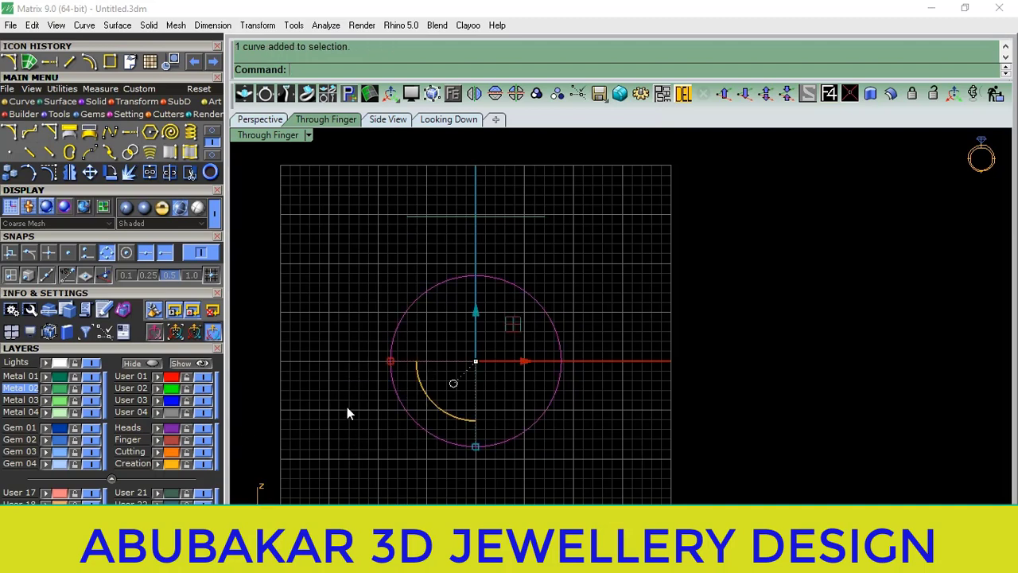
left_click(92, 61)
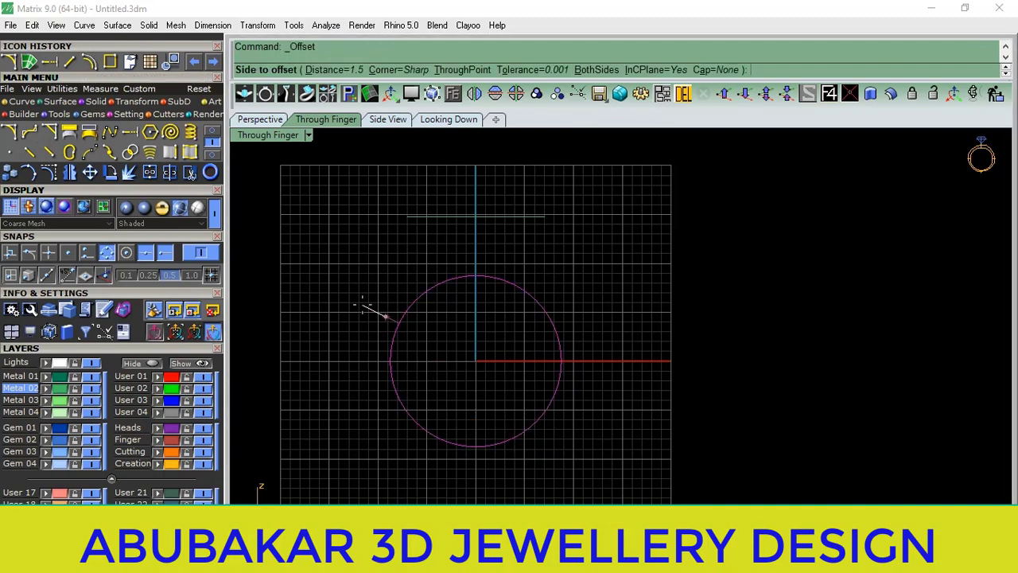
left_click(360, 322)
key("Escape")
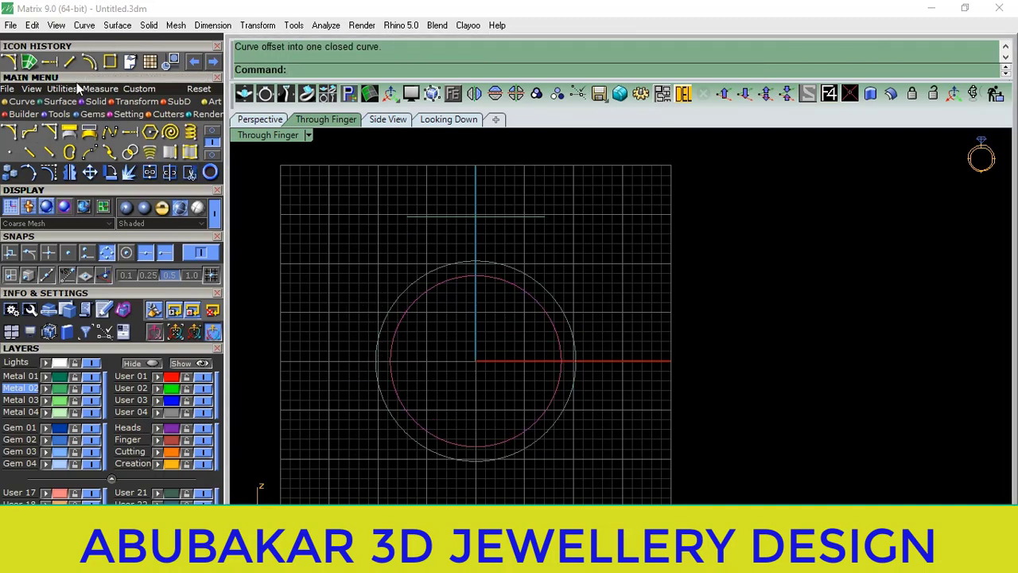
Draw a line across the circles' side quadrants, trim the outer circle's top half and delete the line.
left_click(68, 61)
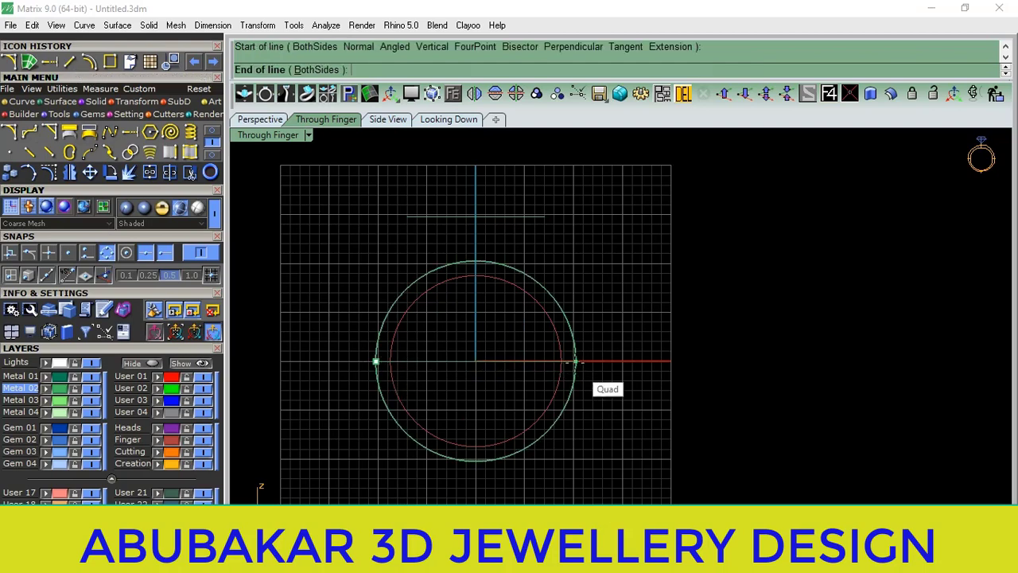
left_click(375, 361)
key("Escape")
key("ctrl+a")
left_click(190, 172)
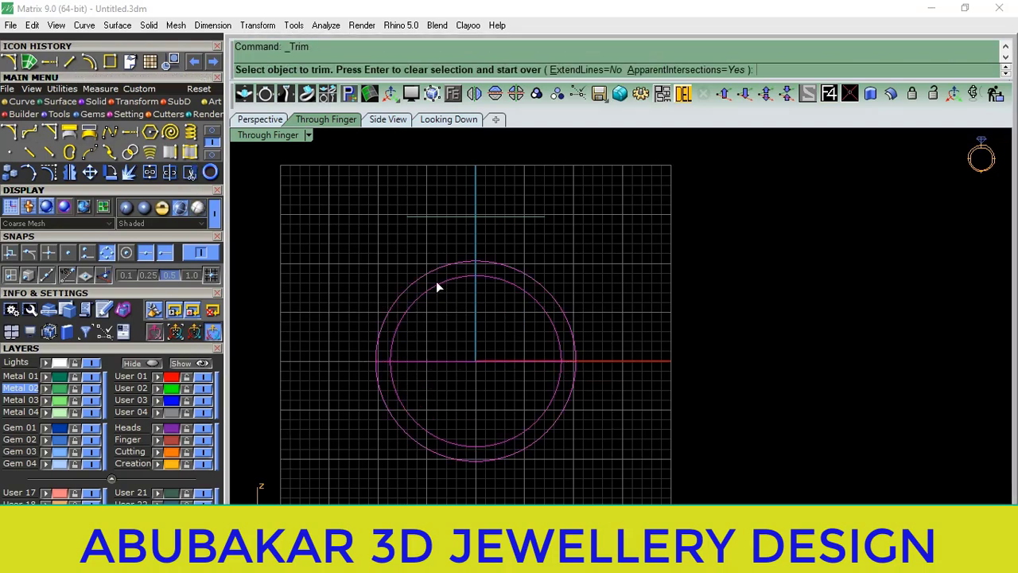
left_click(406, 290)
key("Return")
left_click(465, 362)
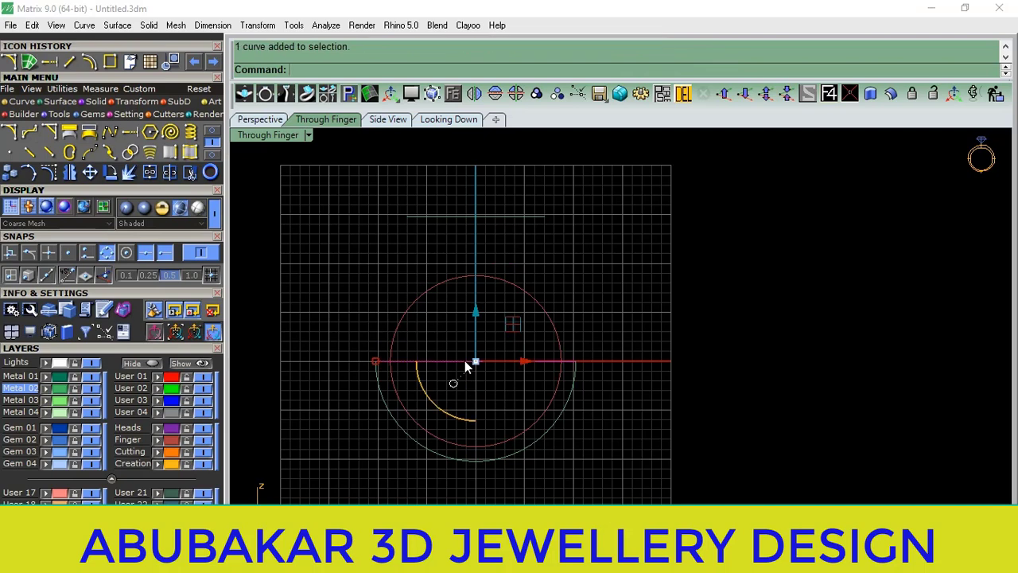
key("Delete")
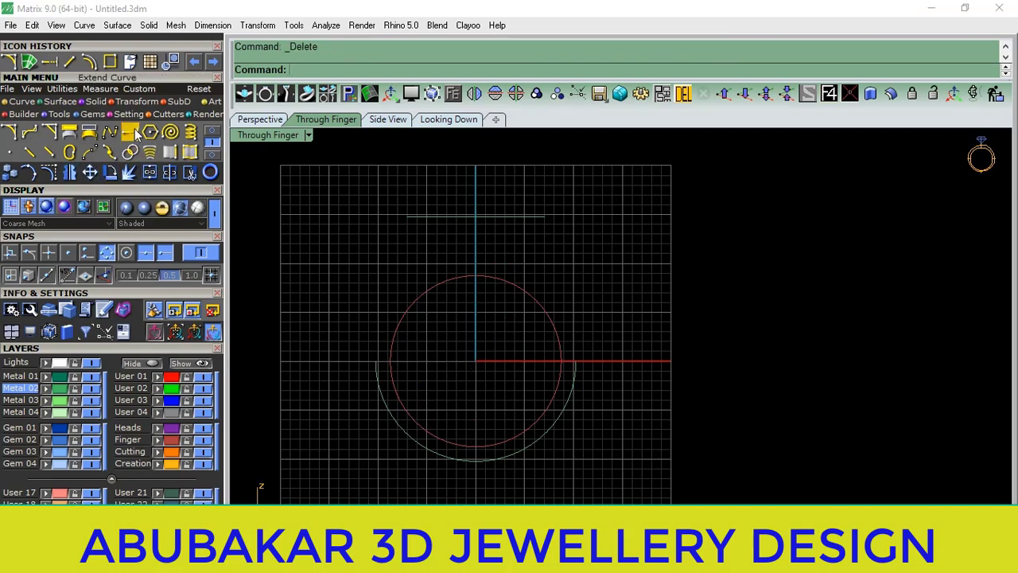
Extend the outer arc's upper end to the top line's left end.
left_click(131, 133)
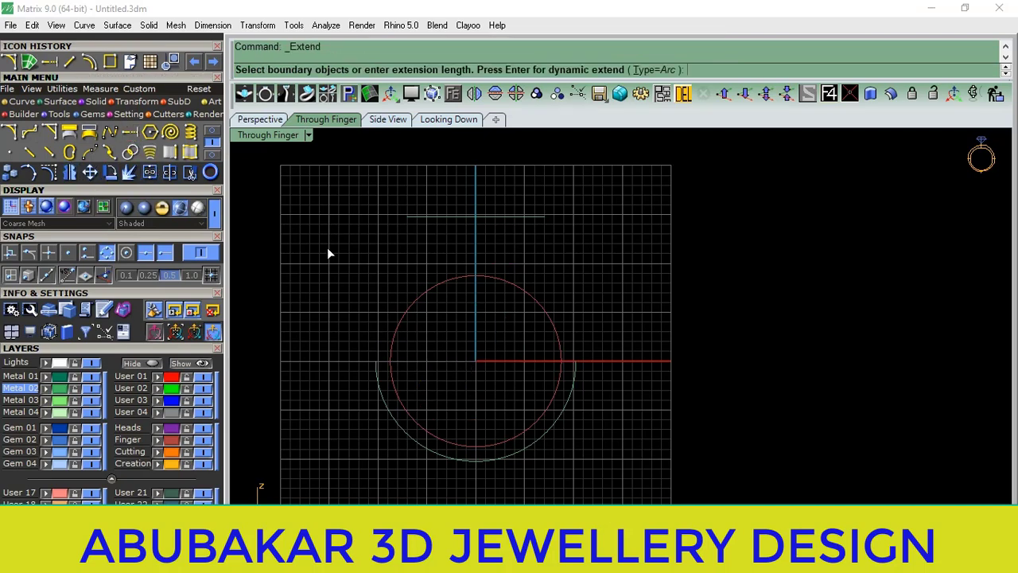
left_click(408, 218)
key("Return")
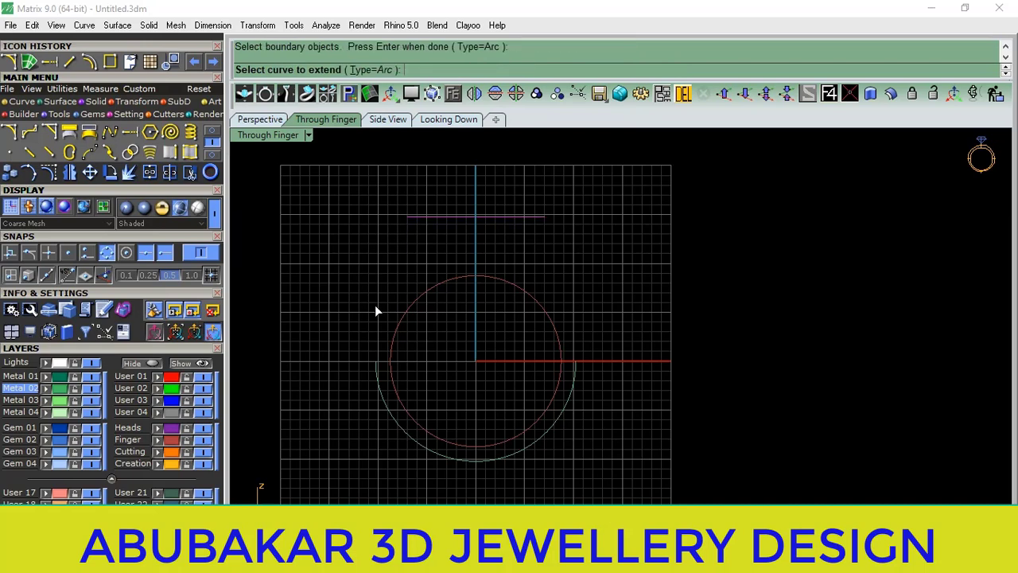
left_click(379, 389)
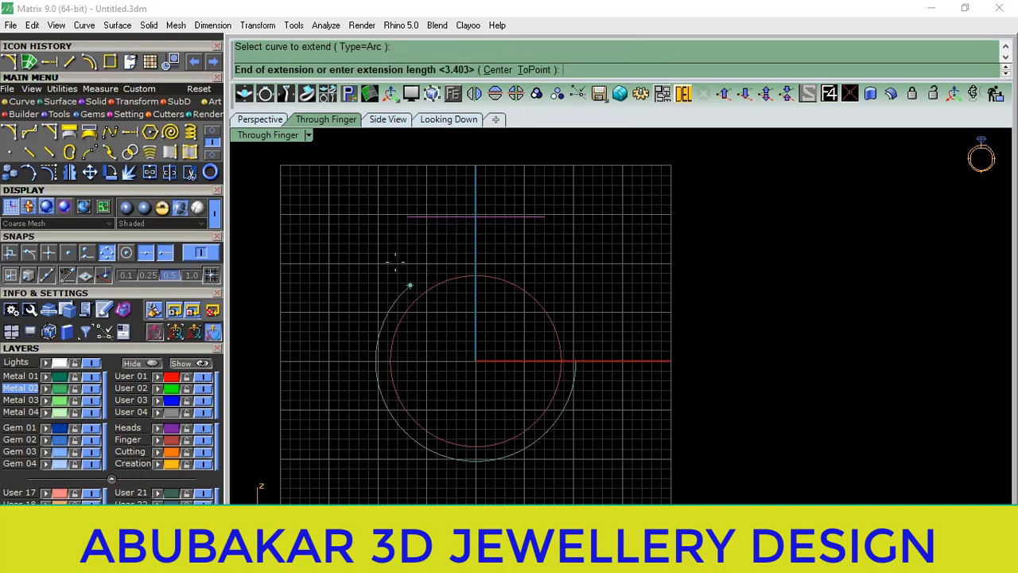
left_click(531, 70)
left_click(408, 219)
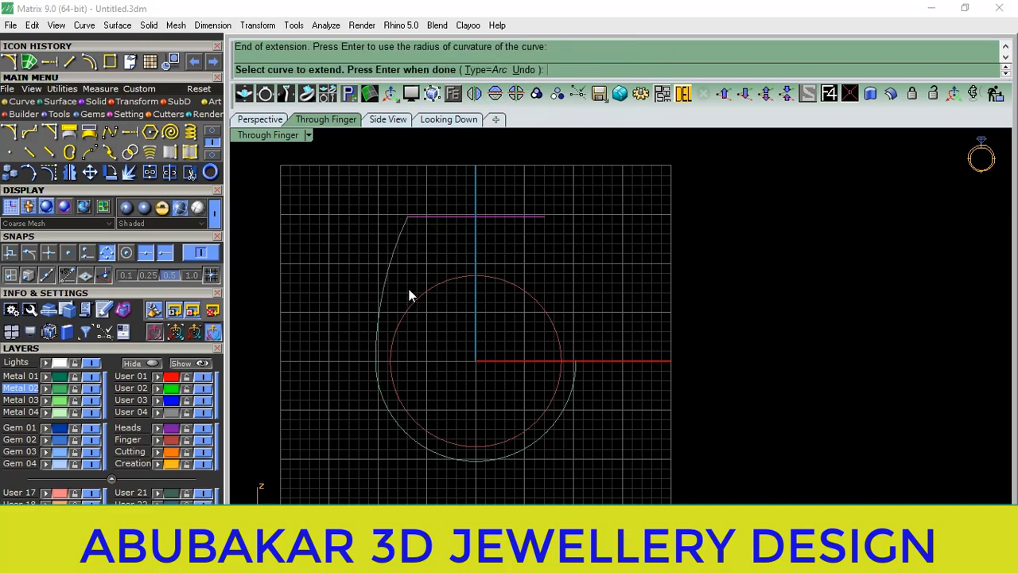
key("Return")
Split the extended outer curve at its bottom point and delete the right-hand piece.
left_click(411, 358)
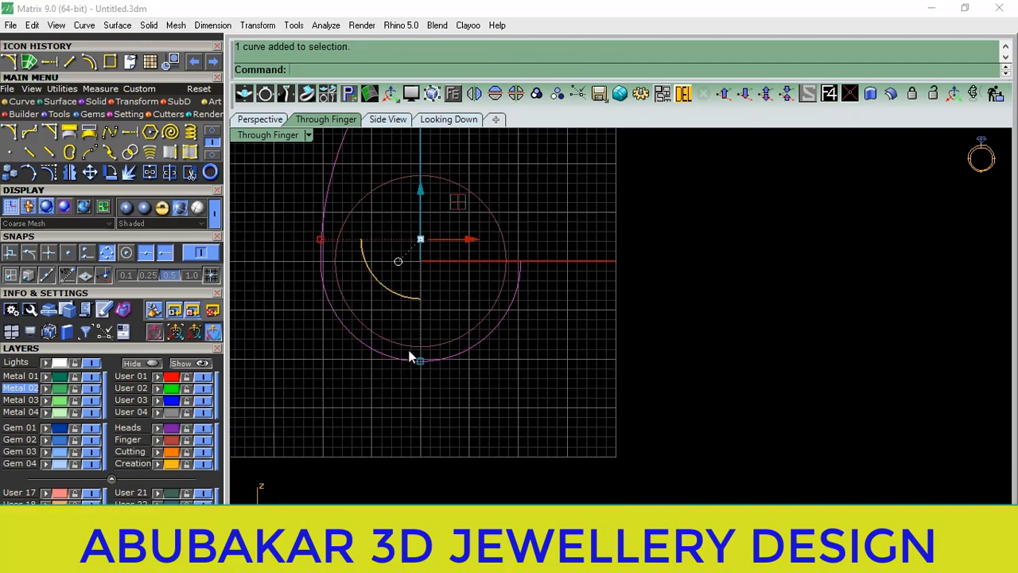
left_click(170, 172)
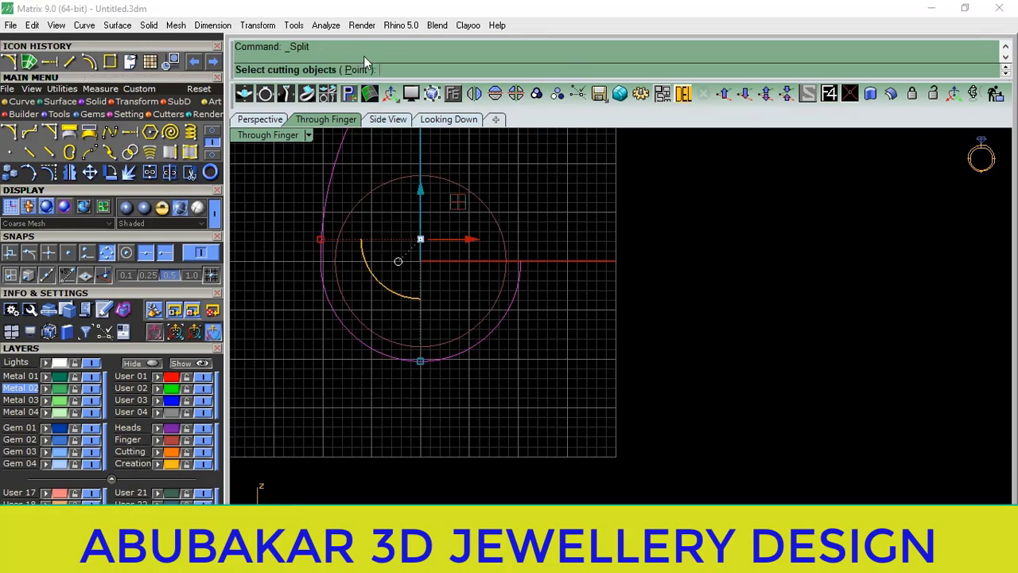
left_click(355, 69)
left_click(420, 360)
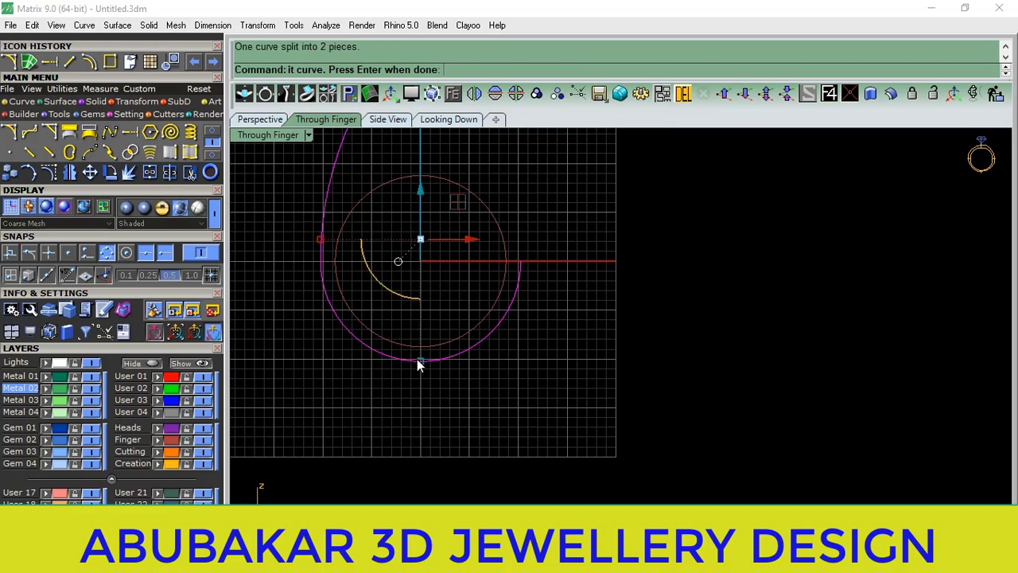
left_click(459, 359)
key("Delete")
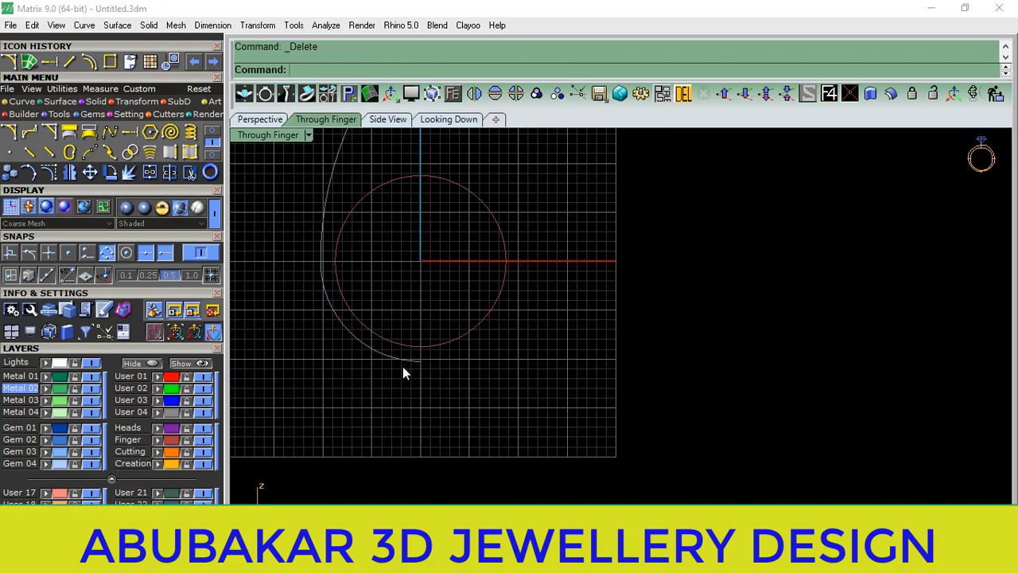
Mirror the left profile piece across the vertical axis.
left_click(398, 360)
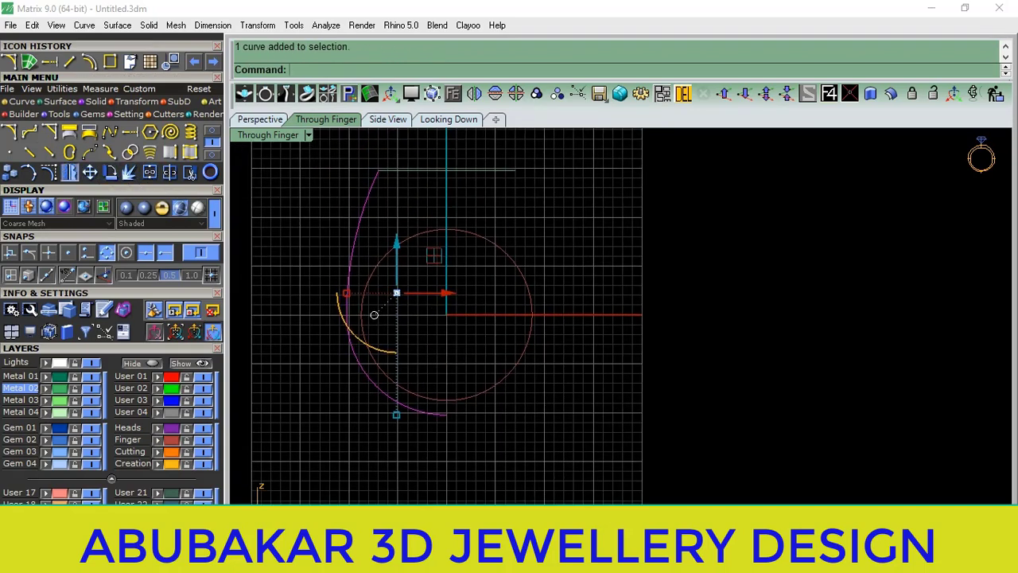
left_click(446, 315)
left_click(450, 439)
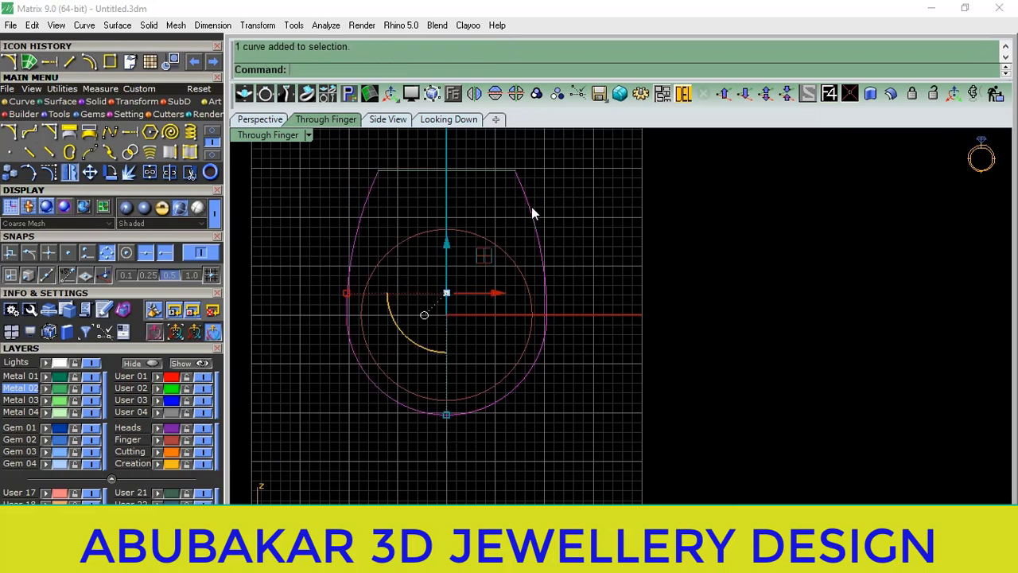
left_click(445, 120)
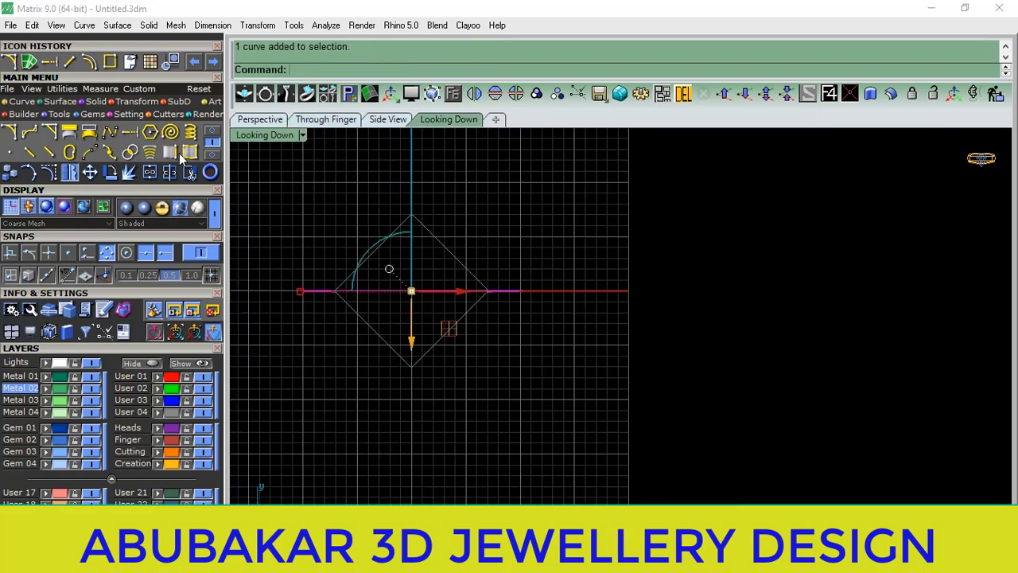
In the top view, place a copy of the profile rotated 90° about the origin.
left_click(110, 173)
left_click(364, 72)
type("0")
key("Return")
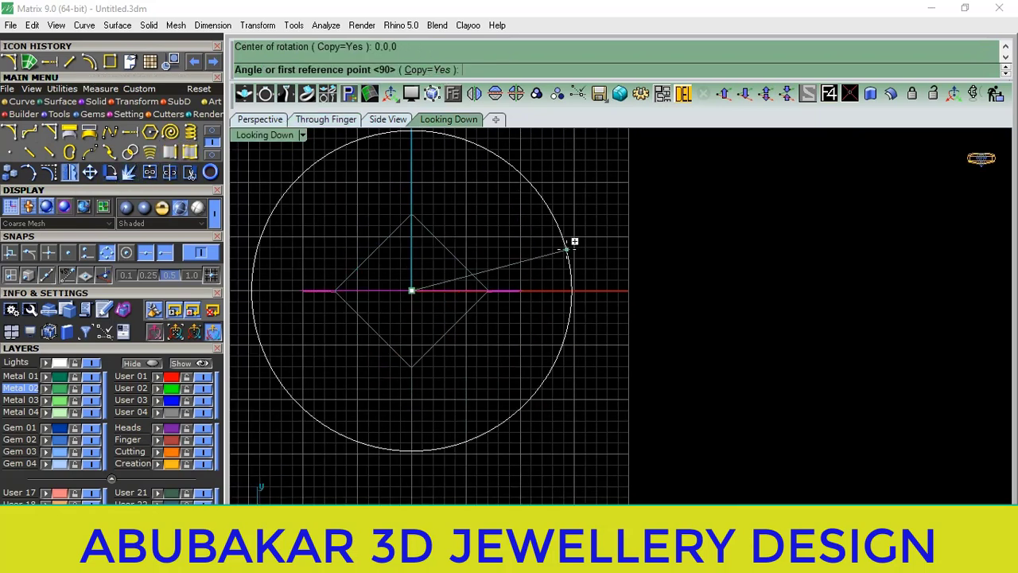
left_click(615, 282)
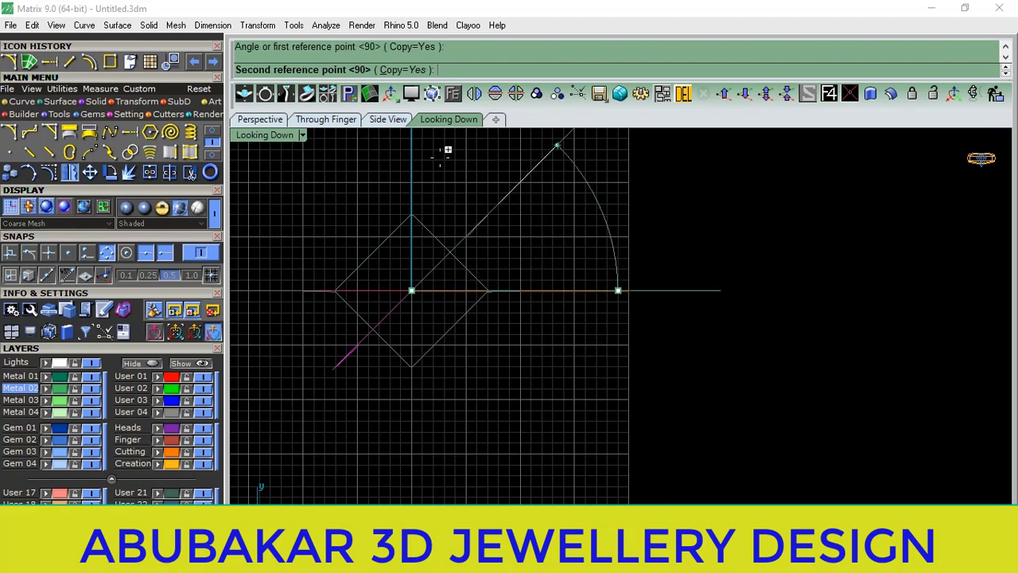
left_click(402, 167)
scroll(411, 207, "up", 5)
scroll(411, 209, "up", 2)
scroll(411, 214, "down", 4)
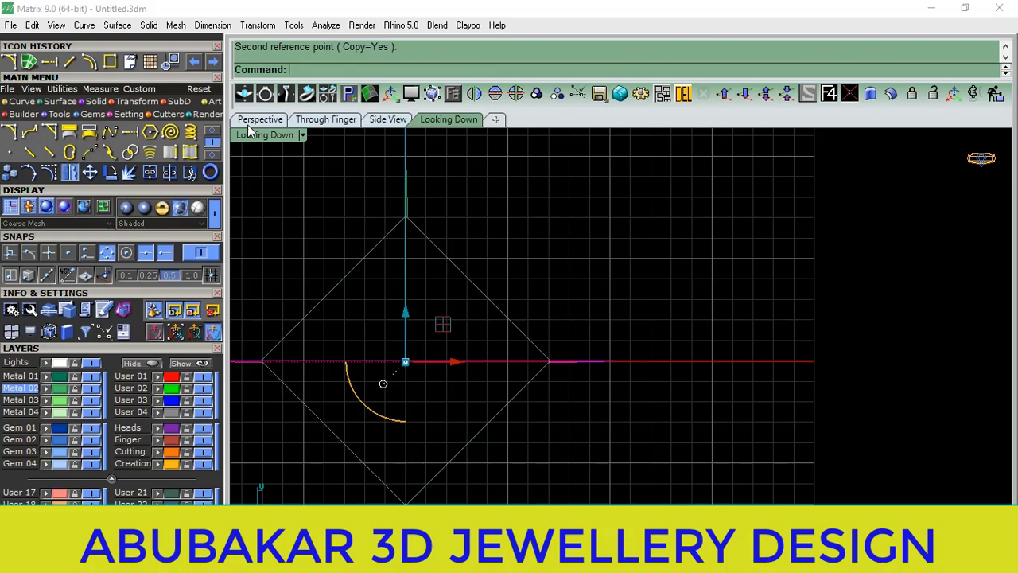
In Perspective, pick the left, middle and right ring curves for a network surface.
left_click(249, 123)
mouse_move(484, 272)
right_mouse_down()
mouse_move(482, 345)
mouse_move(486, 291)
mouse_move(467, 253)
right_mouse_up()
left_click(60, 102)
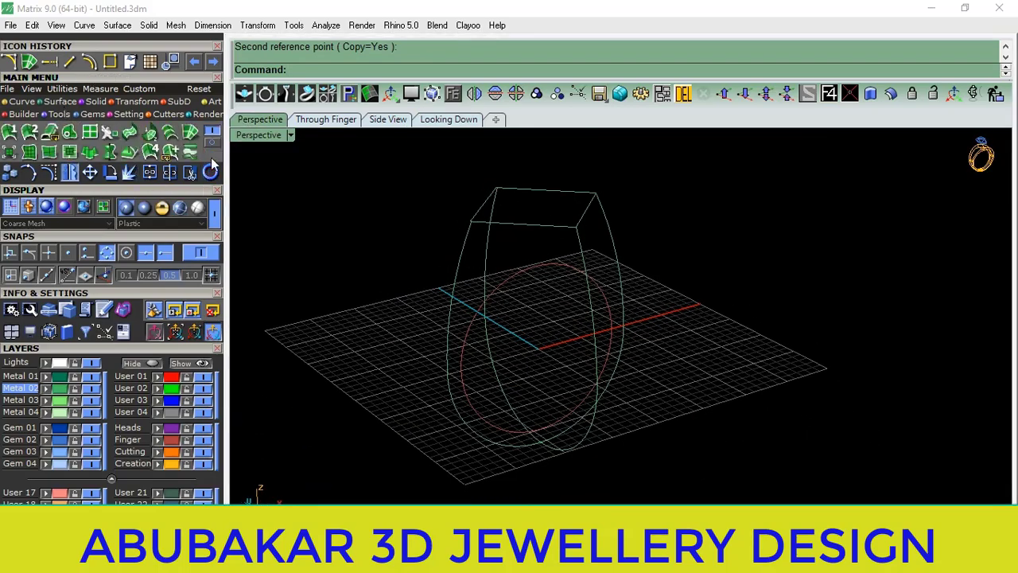
left_click(191, 132)
left_click(467, 258)
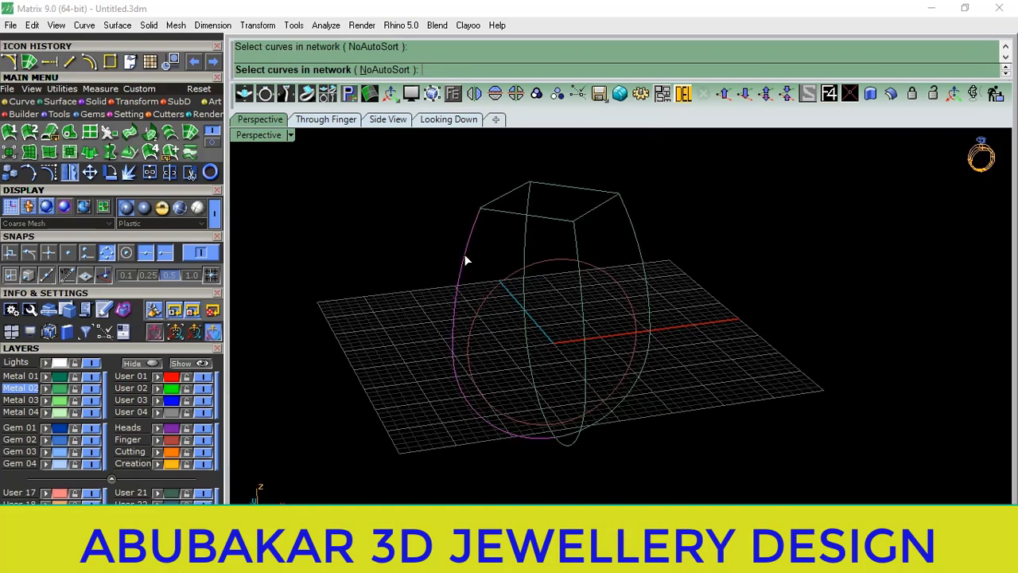
left_click(580, 260)
left_click(638, 253)
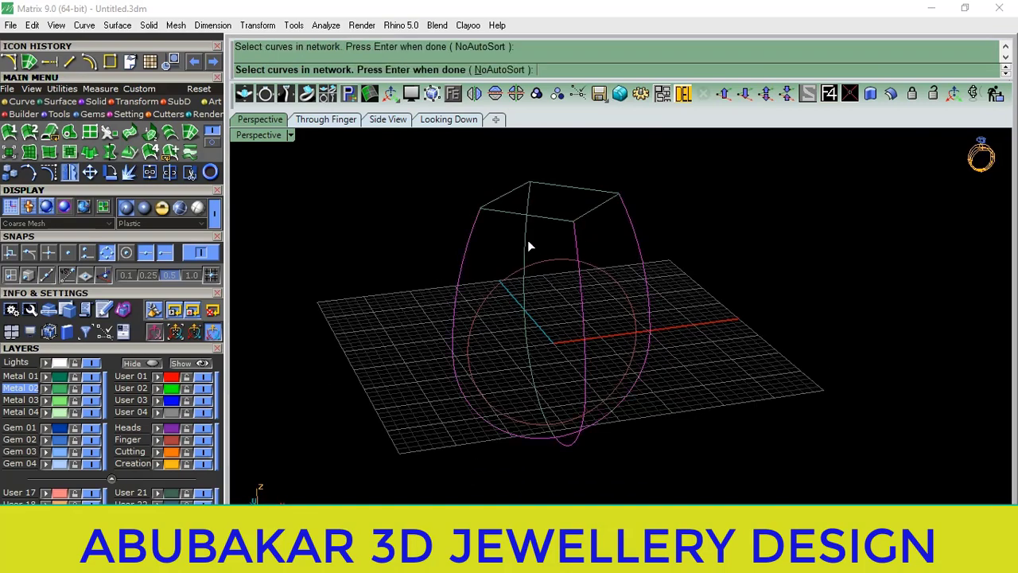
right_click_drag(549, 224, 566, 308)
key("Return")
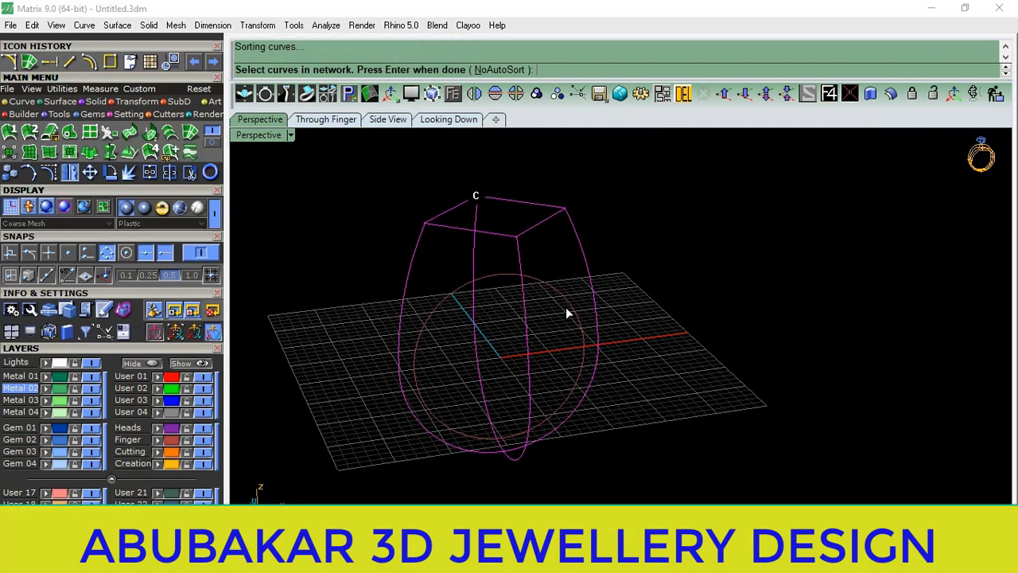
Preview and create the network surface, then orbit to inspect it.
left_click(814, 343)
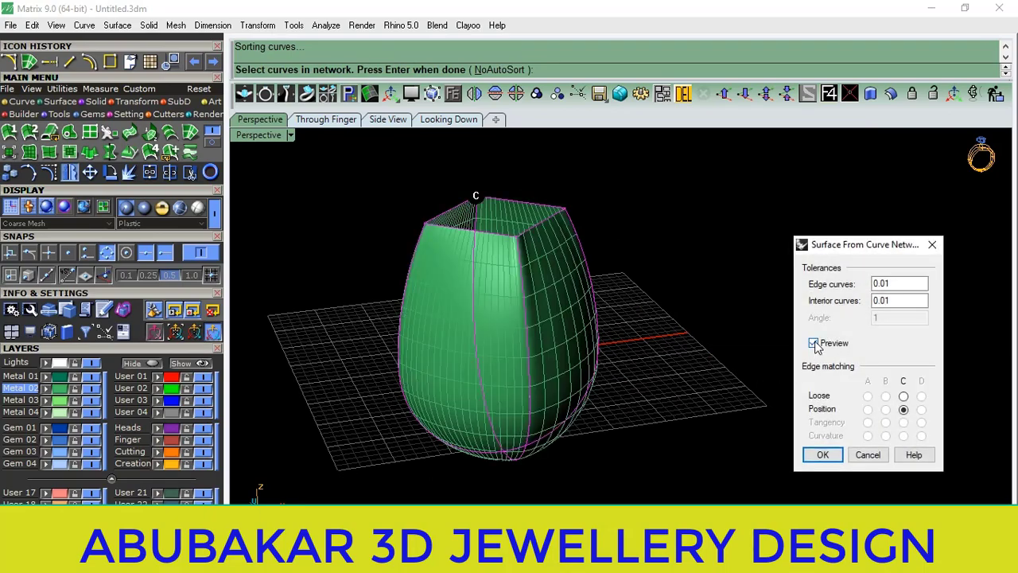
mouse_move(463, 351)
right_mouse_down()
mouse_move(543, 407)
mouse_move(485, 371)
mouse_move(556, 330)
mouse_move(454, 313)
mouse_move(580, 334)
mouse_move(604, 350)
right_mouse_up()
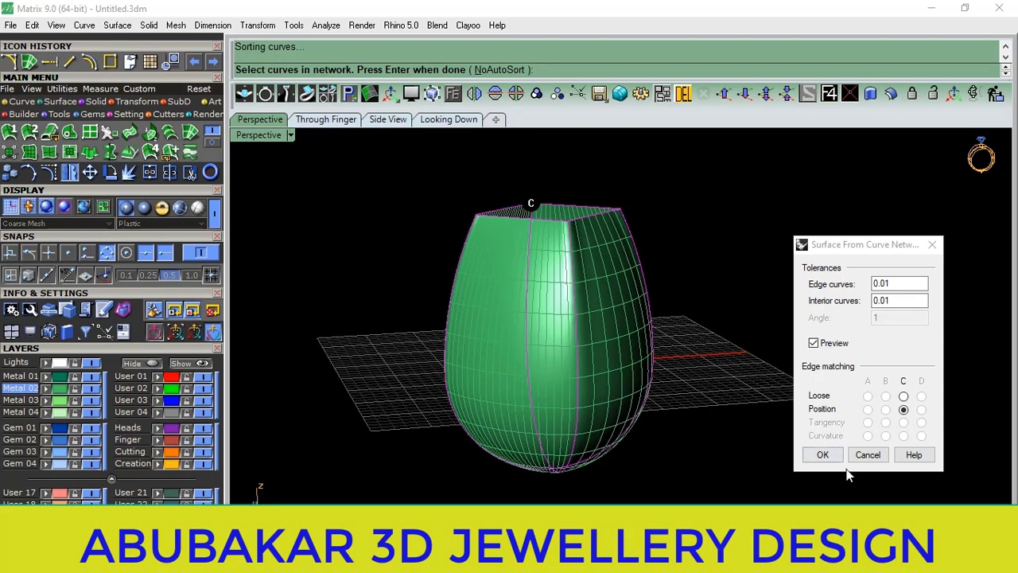
left_click(824, 456)
mouse_move(789, 321)
right_mouse_down()
mouse_move(635, 365)
mouse_move(555, 356)
right_mouse_up()
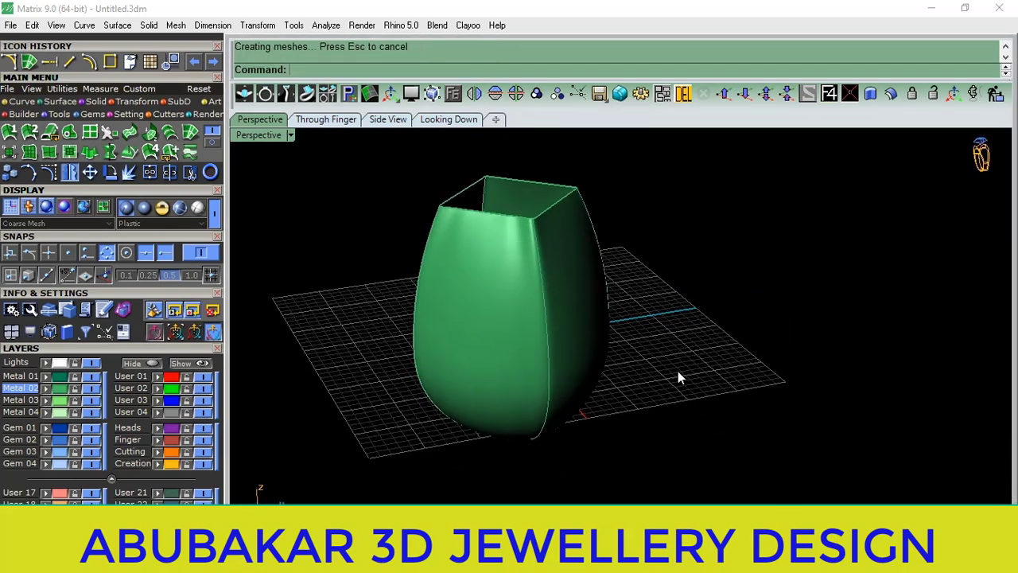
mouse_move(677, 371)
right_mouse_down()
mouse_move(627, 363)
mouse_move(631, 345)
right_mouse_up()
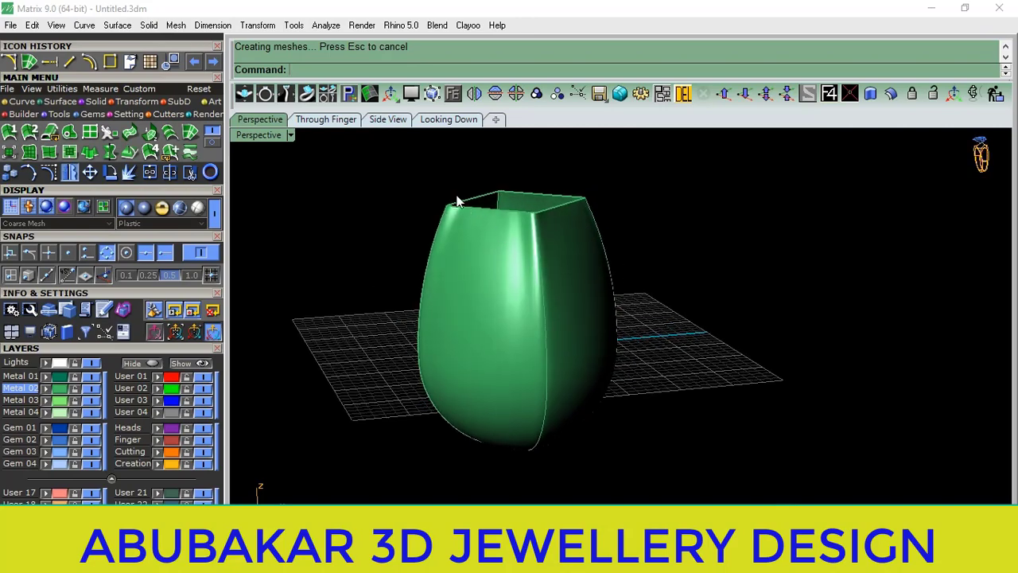
Show the ring in wireframe display from the side view.
left_click(389, 121)
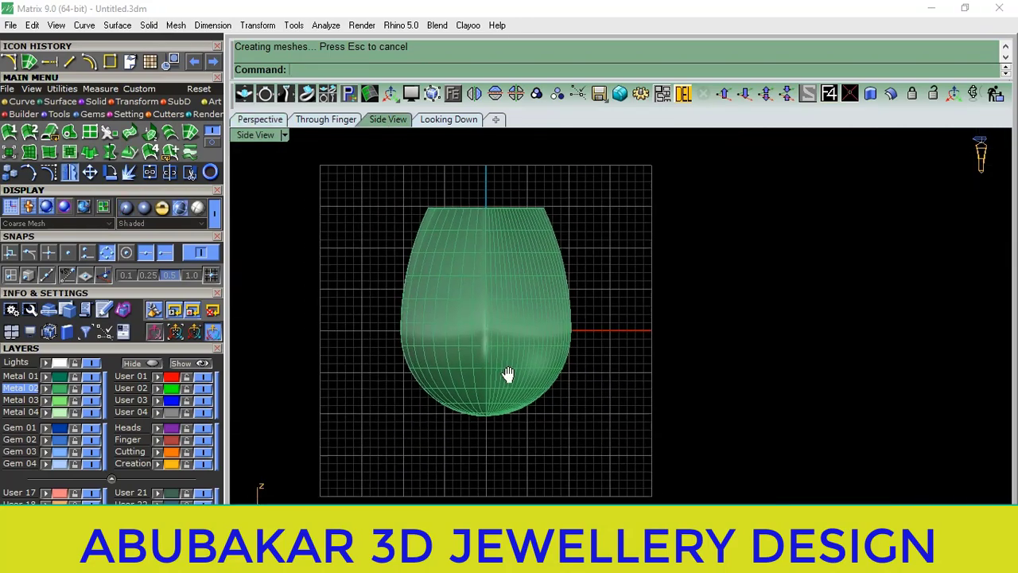
right_click_drag(507, 374, 510, 386)
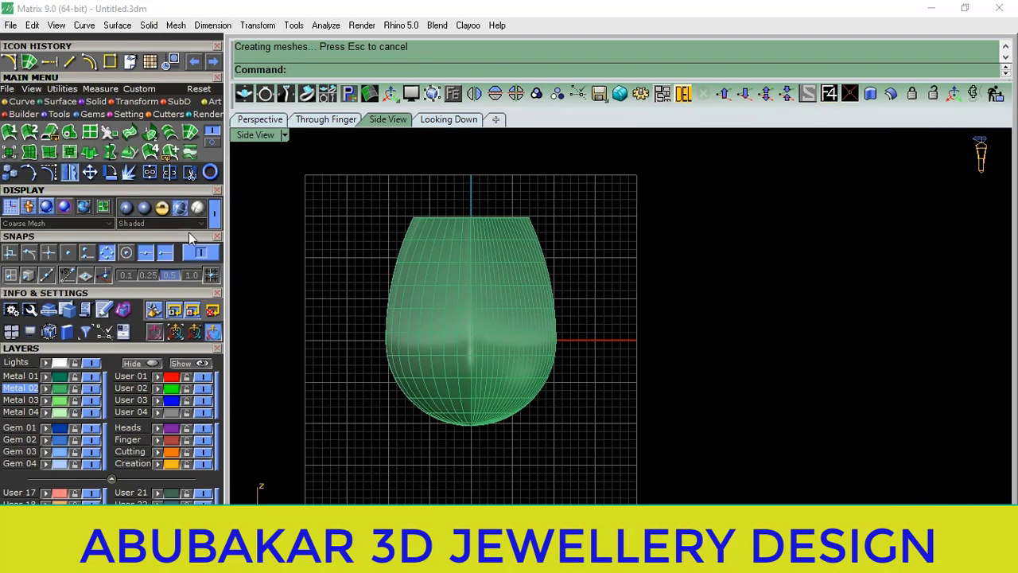
left_click(214, 210)
left_click(498, 298)
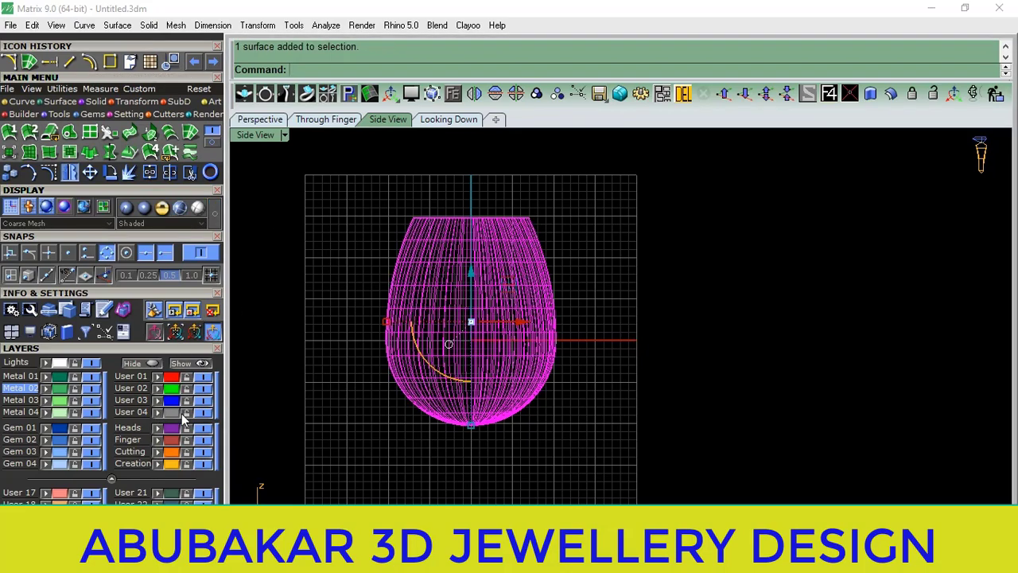
key("Escape")
Select the shank's top edge from the overlapping edge candidates.
scroll(539, 264, "up", 3)
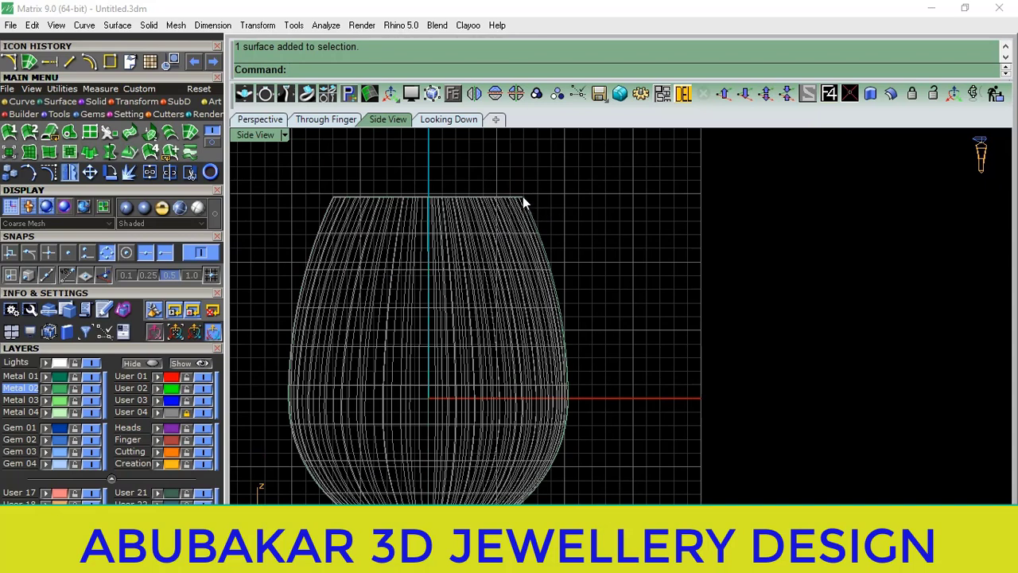
left_click(523, 203)
left_click(566, 241)
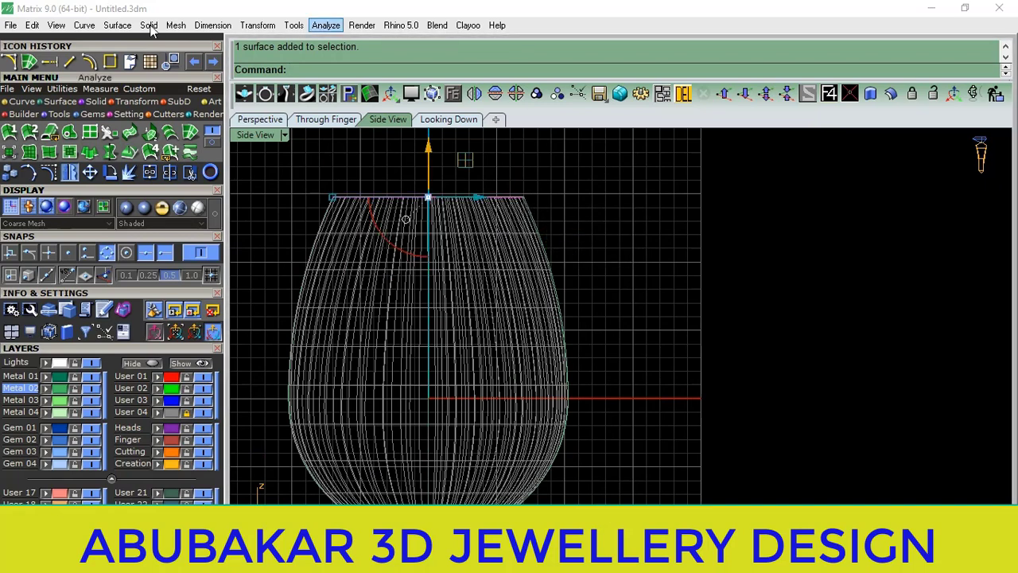
left_click(21, 103)
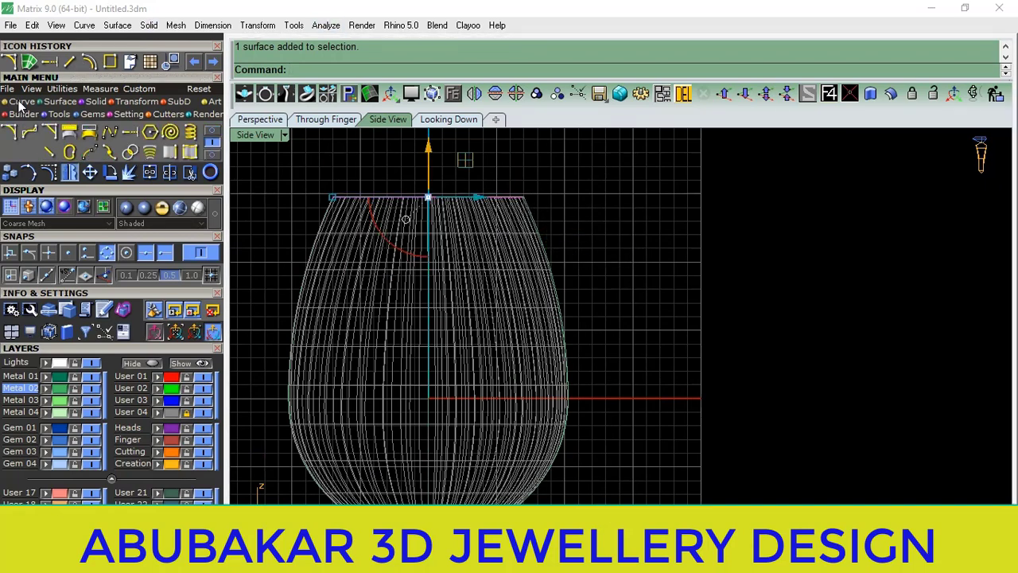
Draw an interpolated curve from the shank's upper right edge, through the red axis, to below the shank.
left_click(49, 132)
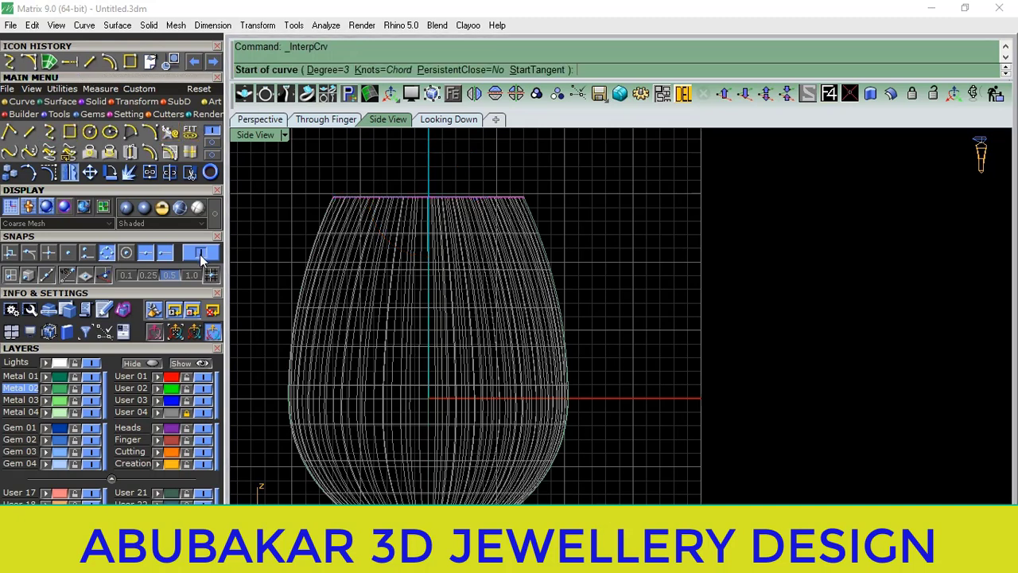
scroll(551, 270, "up", 3)
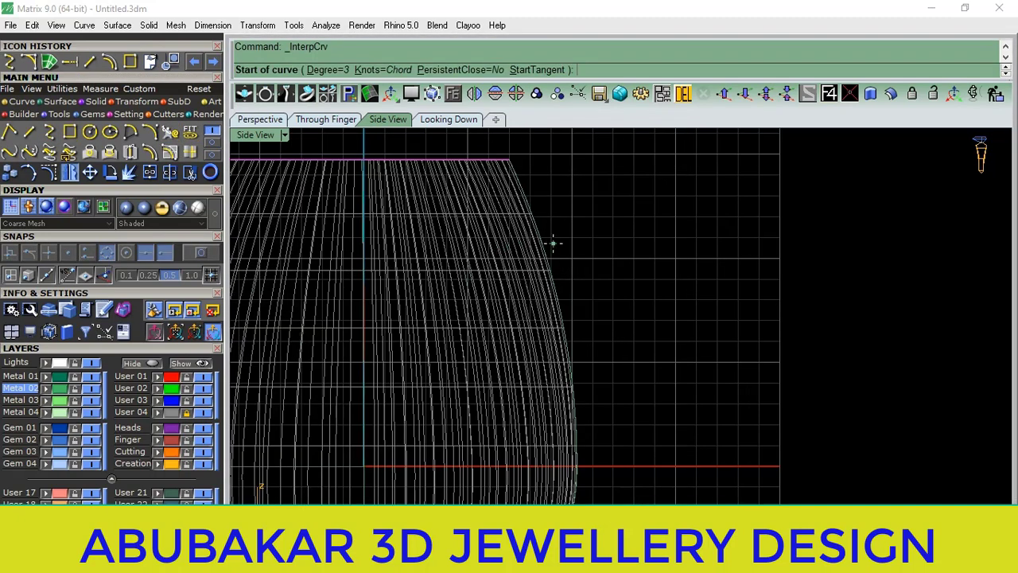
left_click(560, 247)
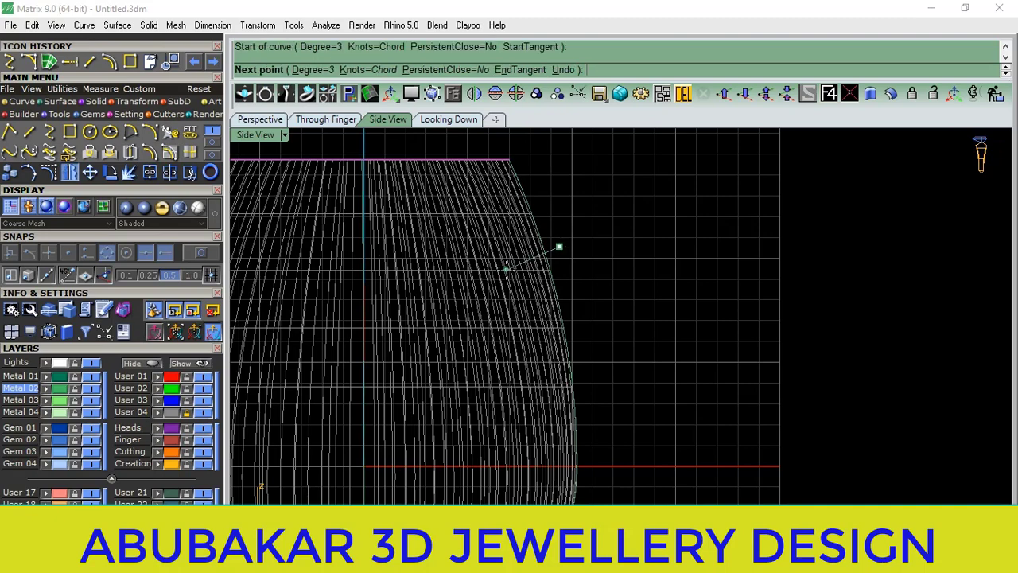
left_click(506, 270)
right_click_drag(467, 368, 476, 294)
left_click(424, 393)
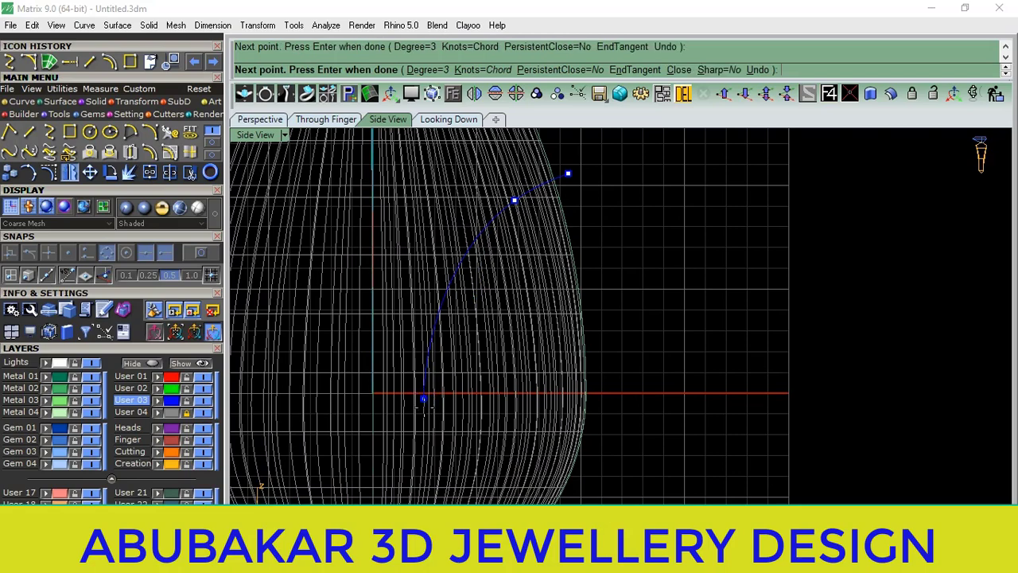
right_click_drag(424, 394, 424, 173)
left_click(414, 404)
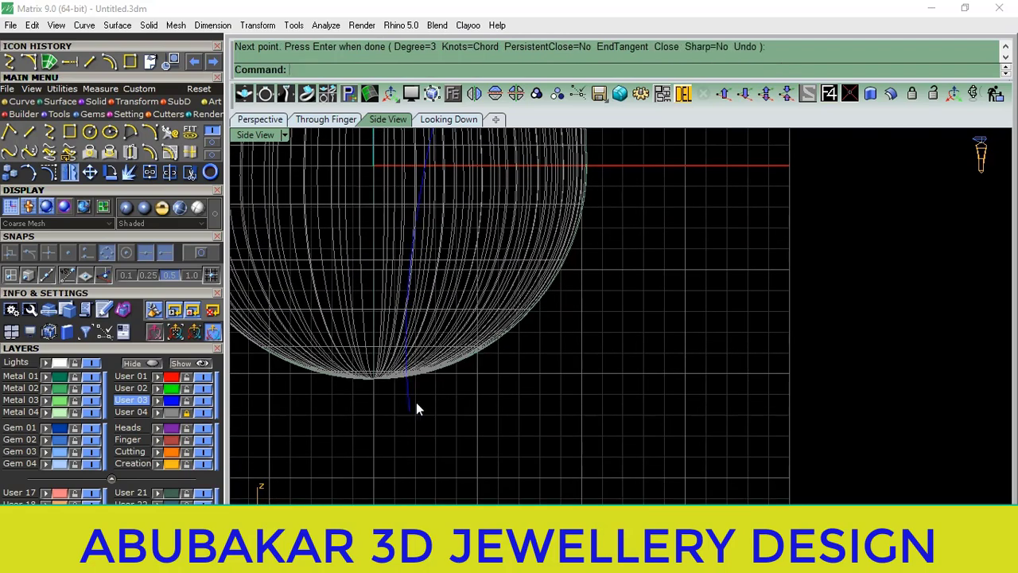
key("Return")
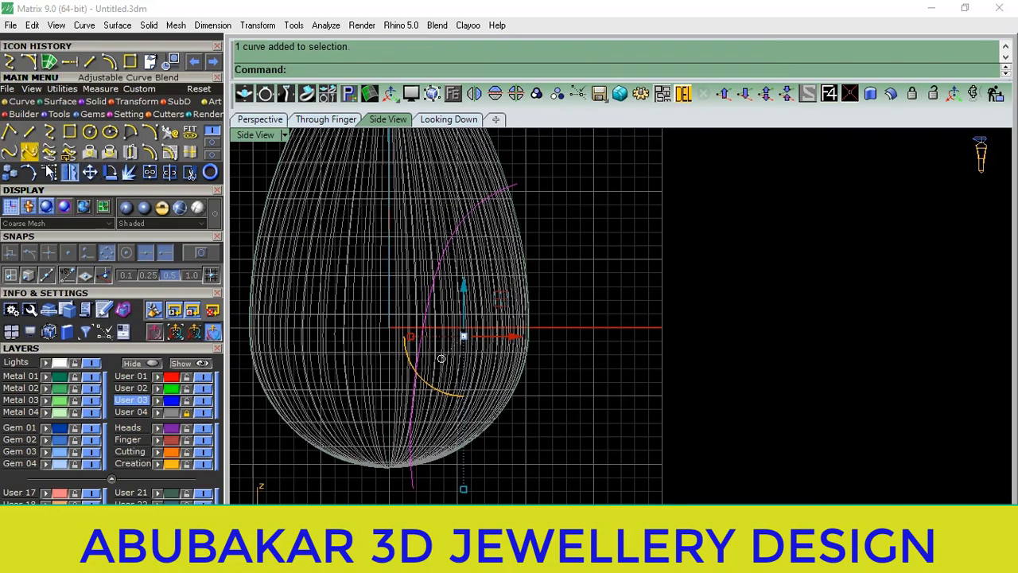
Show the curve's control points and drag the upper points to smooth the bend.
left_click(49, 171)
left_click(417, 342)
scroll(420, 344, "up", 3)
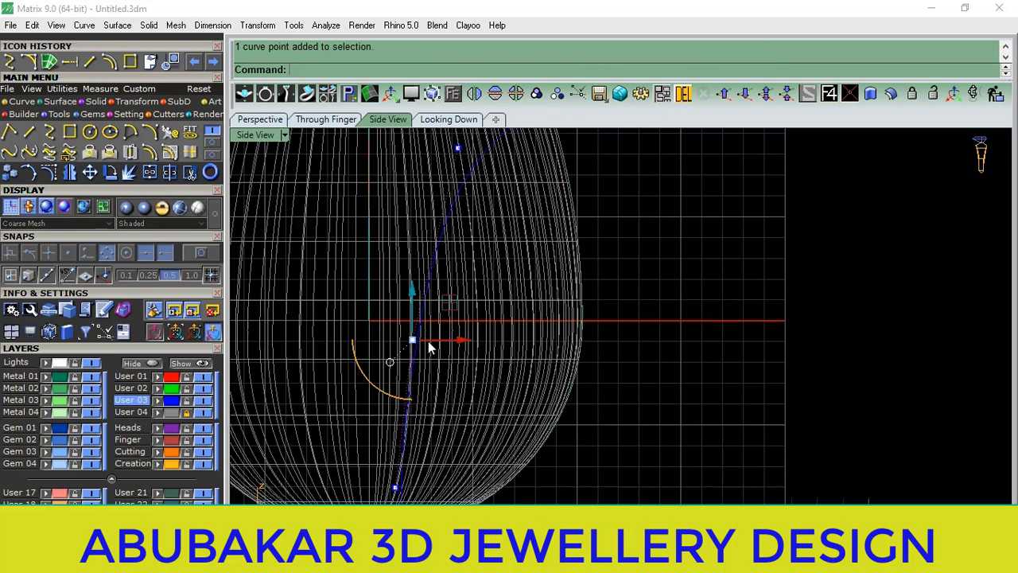
scroll(429, 326, "up", 2)
left_click_drag(448, 305, 438, 301)
right_click_drag(437, 222, 424, 336)
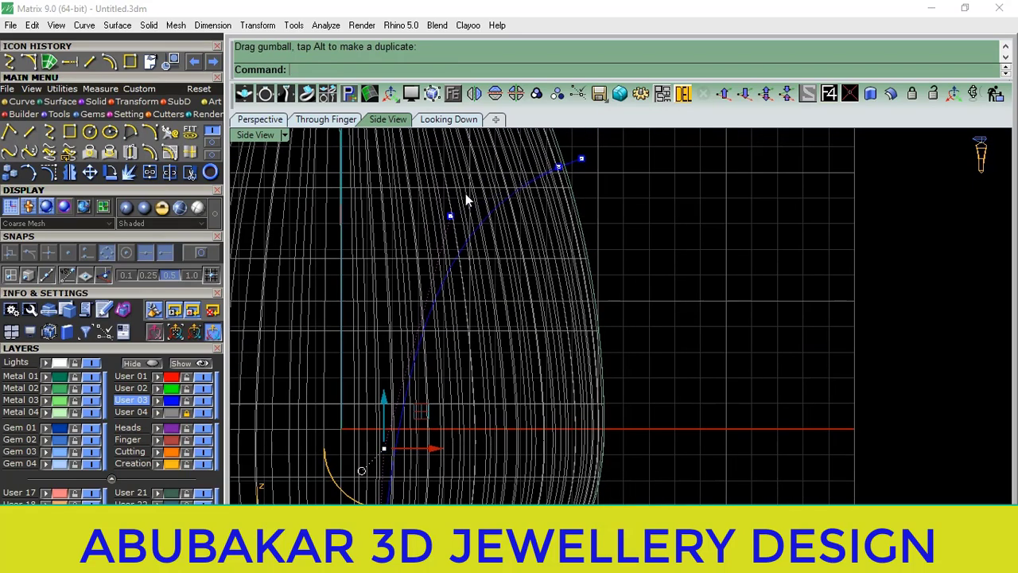
left_click(503, 206, "shift")
left_click_drag(501, 191, 477, 182)
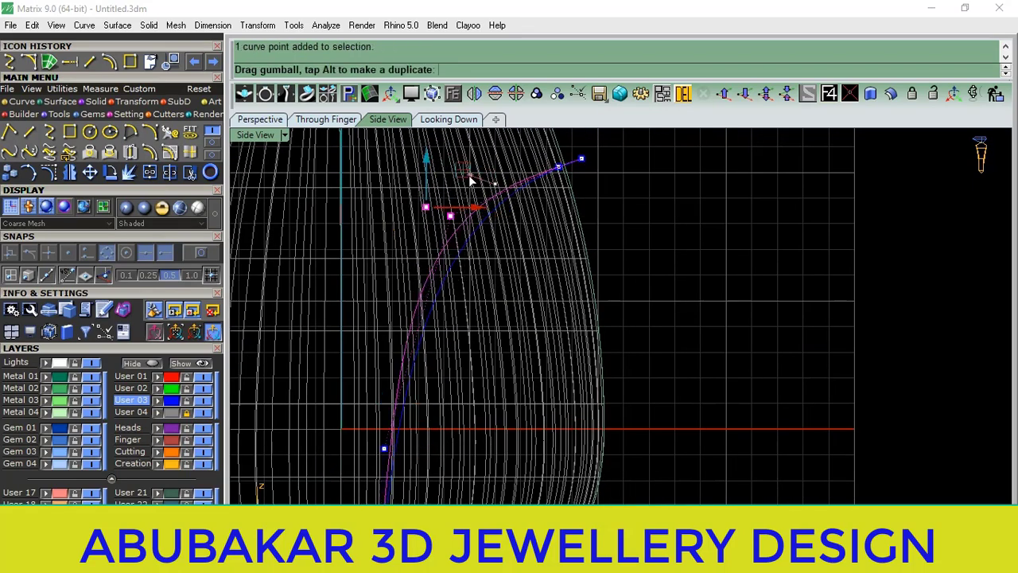
right_click_drag(481, 191, 539, 240)
left_click(538, 239)
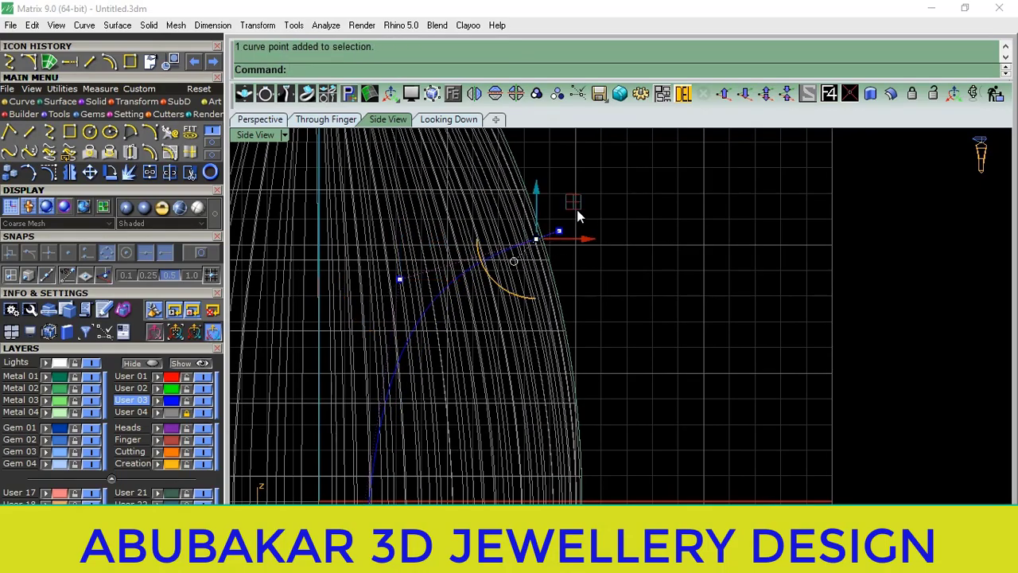
left_click_drag(576, 215, 562, 211)
Shift the curve's bottom point left to straighten the lower part.
scroll(607, 208, "down", 3)
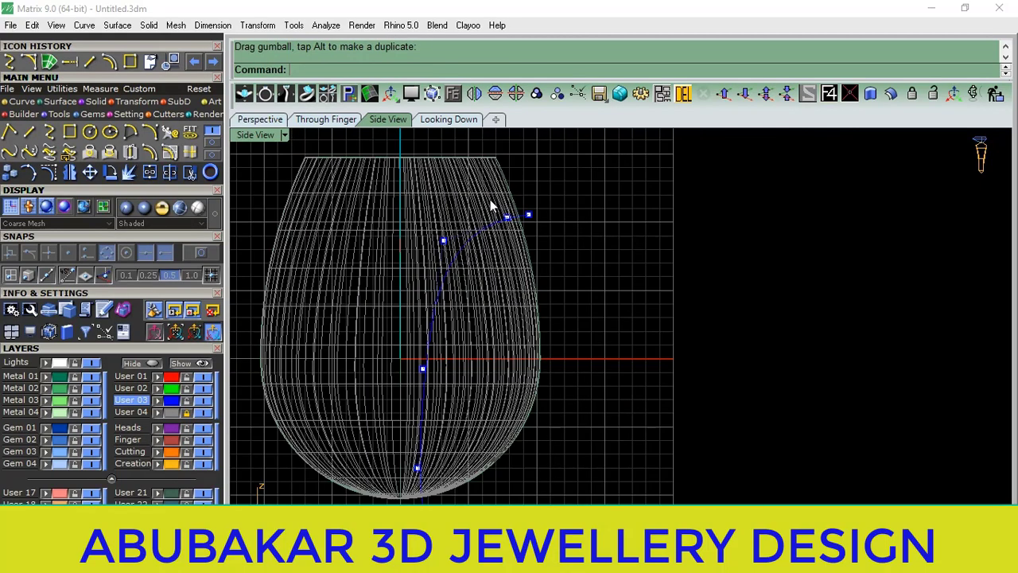
scroll(488, 239, "down", 2)
scroll(446, 393, "up", 2)
scroll(446, 394, "up", 2)
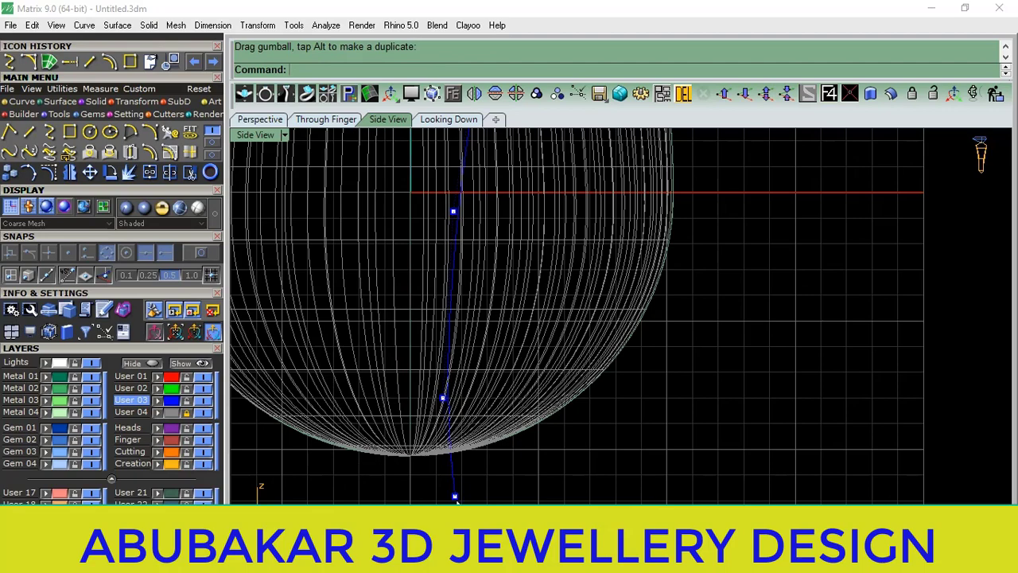
left_click(455, 496)
left_click_drag(501, 497, 492, 498)
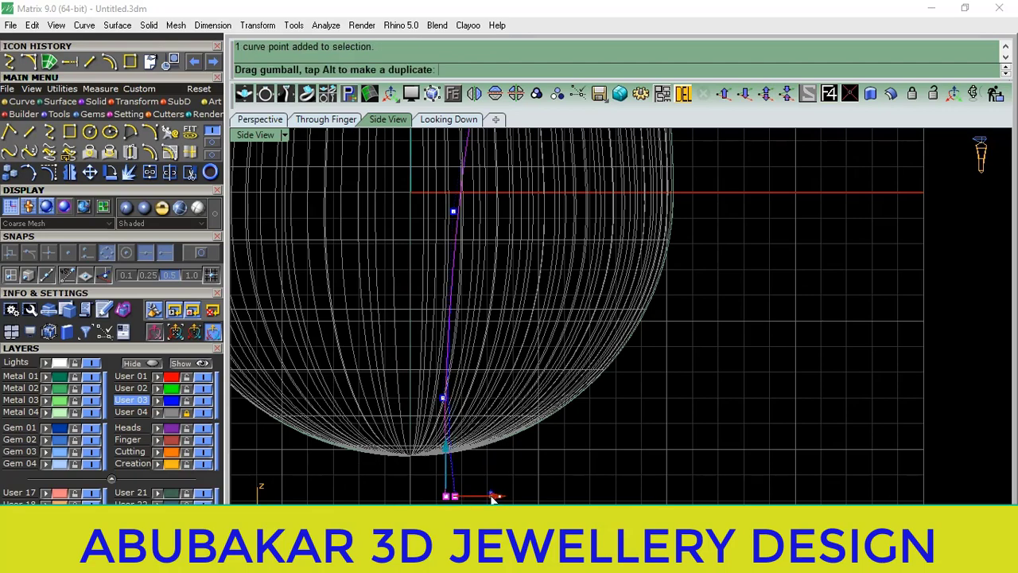
scroll(443, 415, "down", 3)
scroll(453, 431, "up", 1)
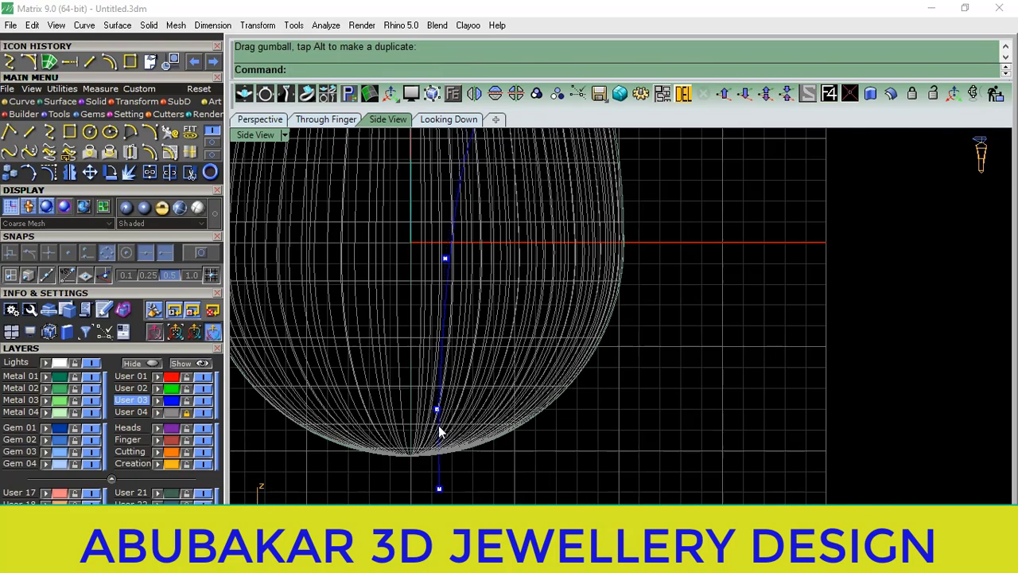
scroll(446, 415, "up", 1)
Delete a point near the shank bottom, undo it, and nudge the red-axis point up-left.
left_click(436, 406)
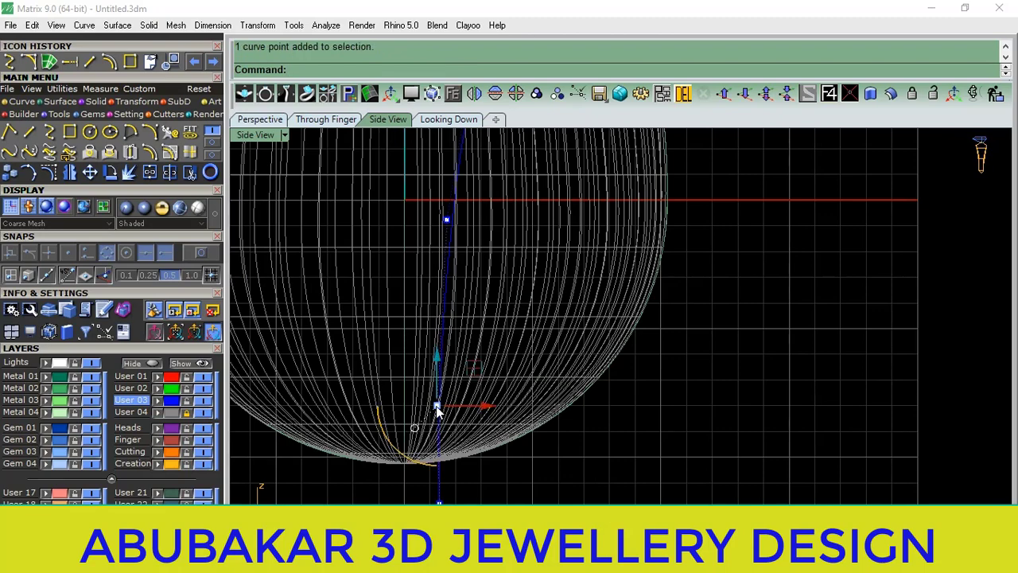
key("Delete")
scroll(400, 370, "down", 2)
scroll(414, 316, "up", 2)
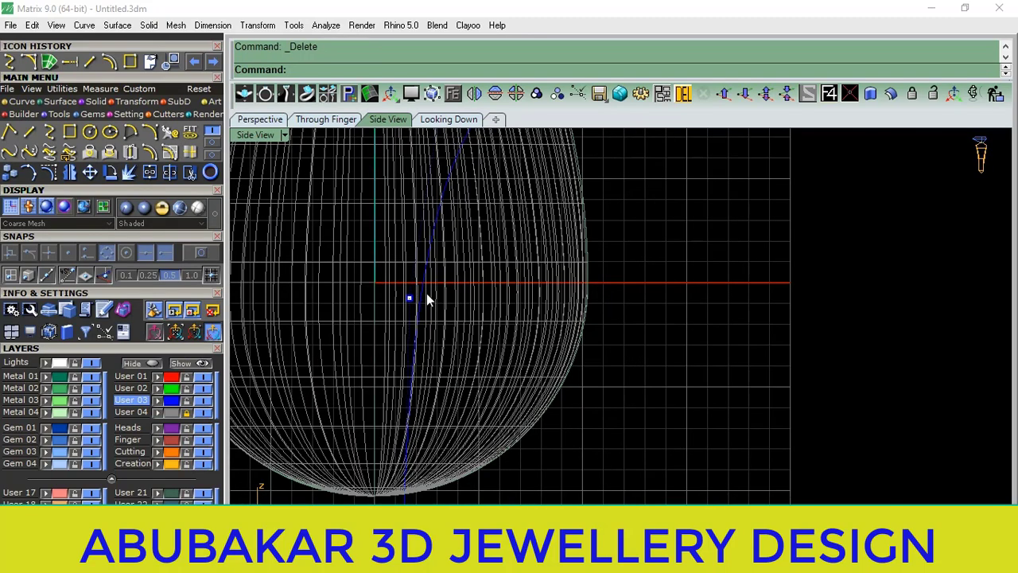
key("ctrl+z")
left_click(409, 299)
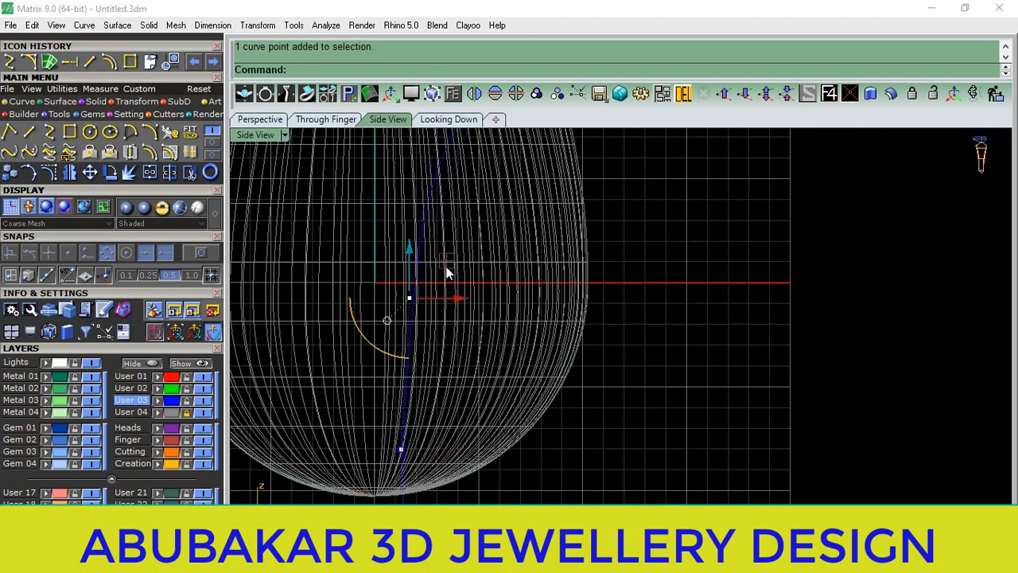
left_click_drag(447, 274, 440, 267)
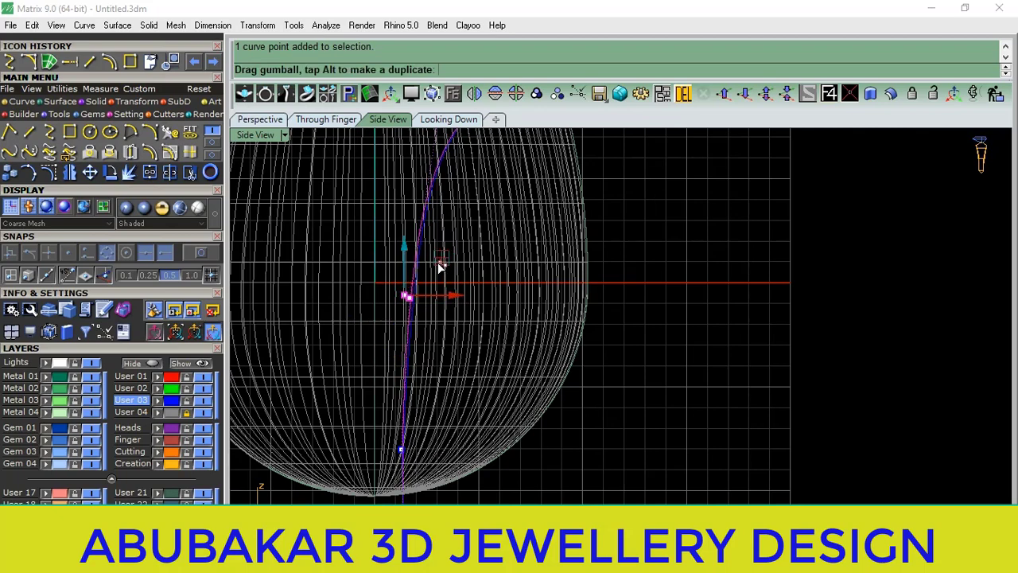
scroll(675, 267, "down", 3)
scroll(653, 282, "down", 1)
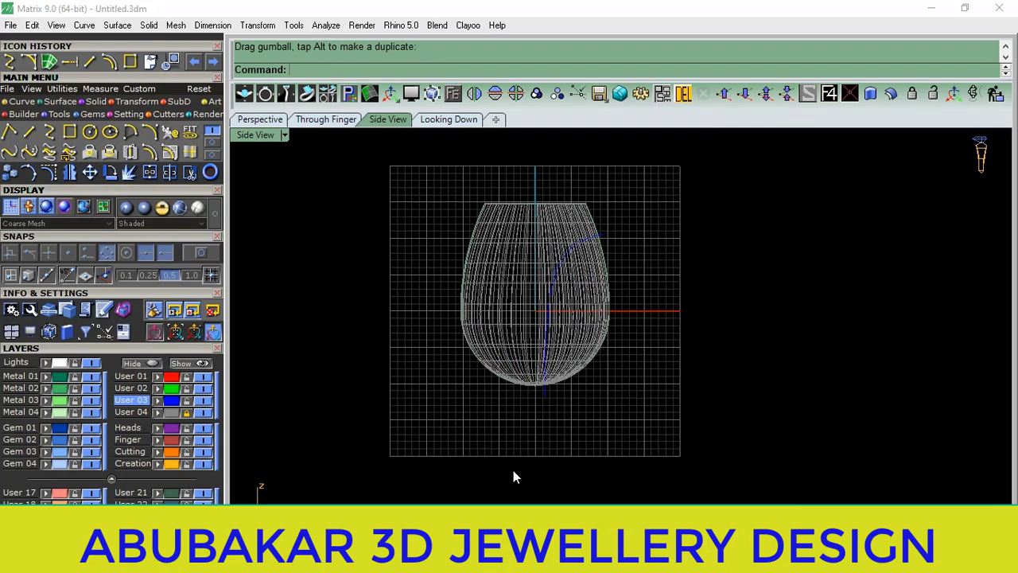
Mirror the finished curve through the origin to make a copy on the other side.
left_click(546, 400)
left_click(70, 174)
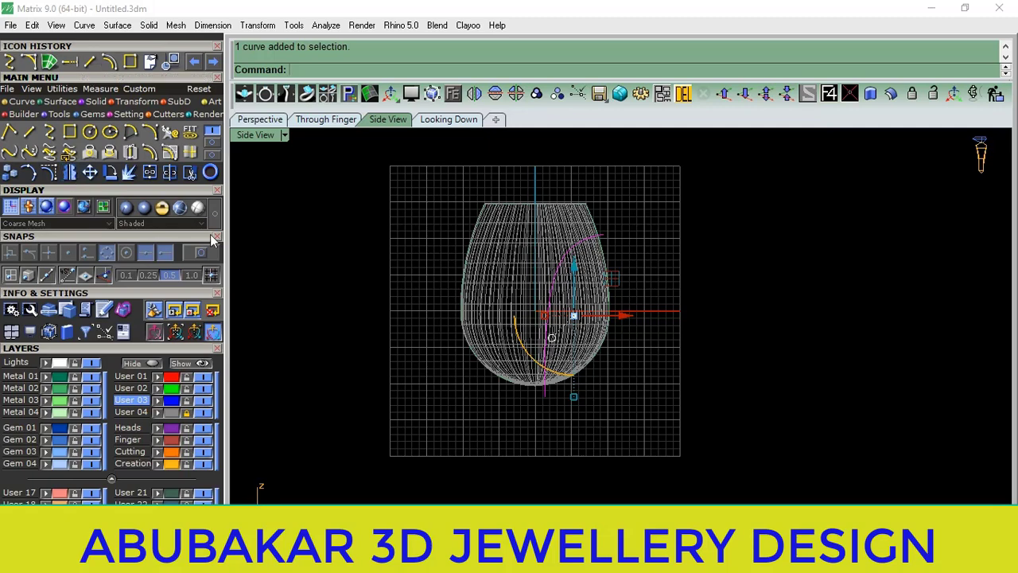
left_click(536, 310)
left_click(543, 409)
scroll(531, 384, "up", 3)
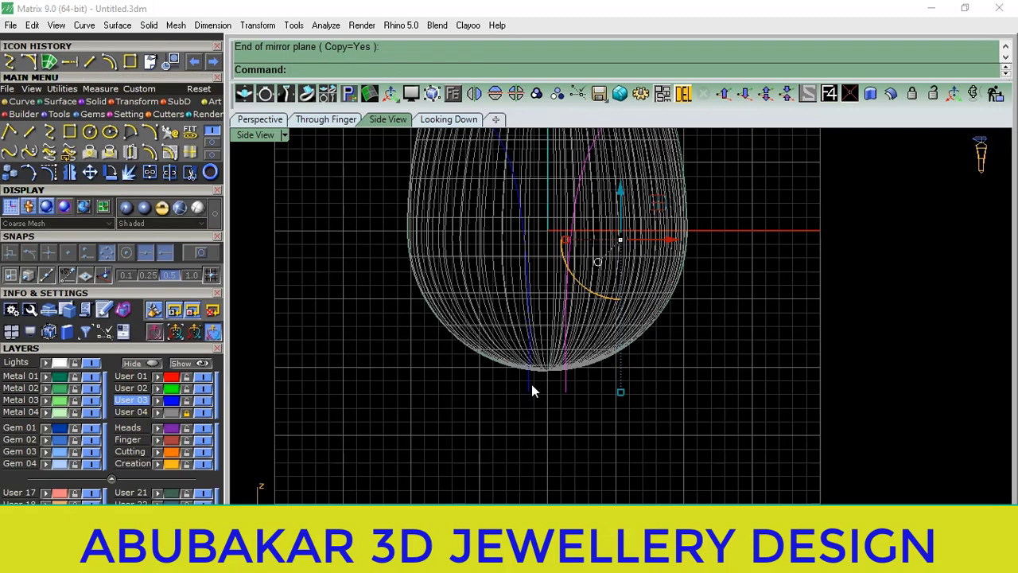
left_click(502, 276)
right_click_drag(457, 335, 430, 366)
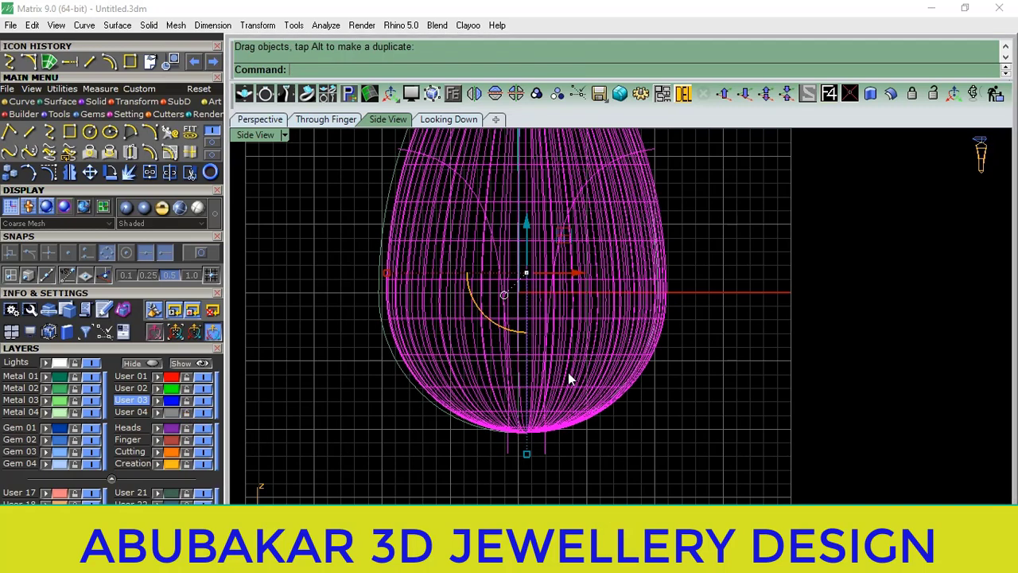
left_click(568, 372)
key("ctrl+z")
Trim the shank surface's right and left pieces along the curves and view it in Perspective.
left_click(190, 173)
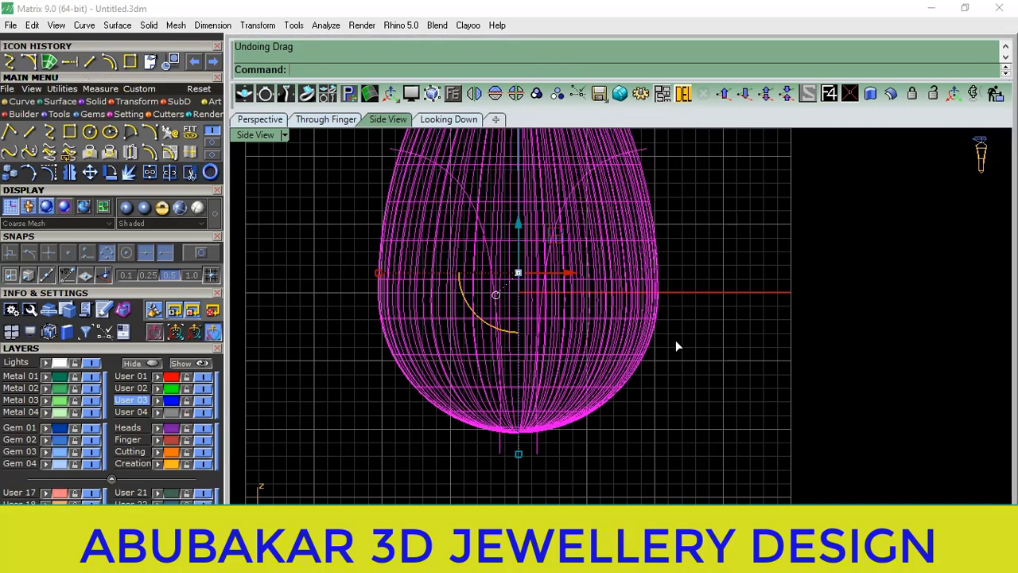
left_click(627, 303)
scroll(553, 280, "down", 3)
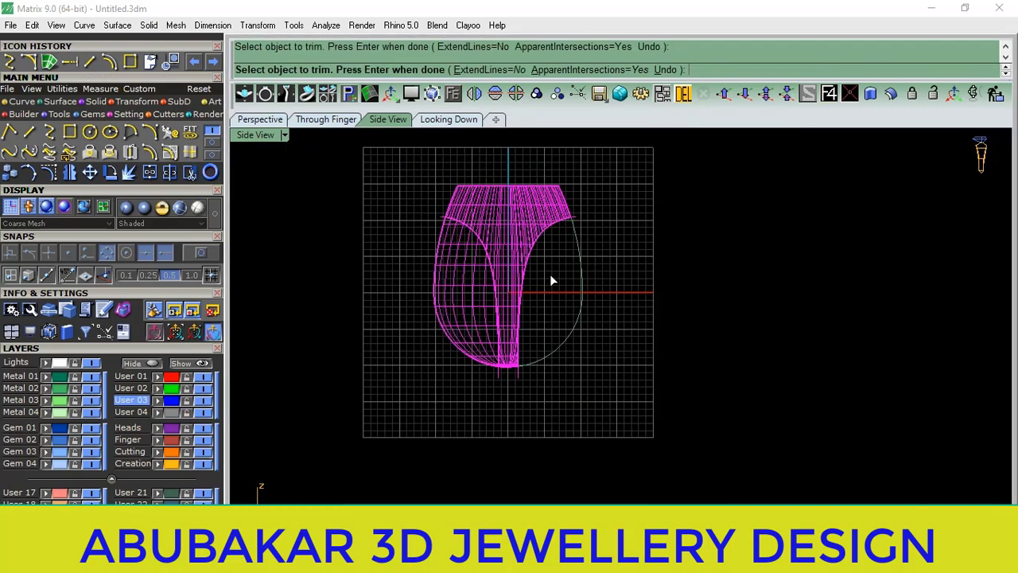
left_click(471, 275)
key("Return")
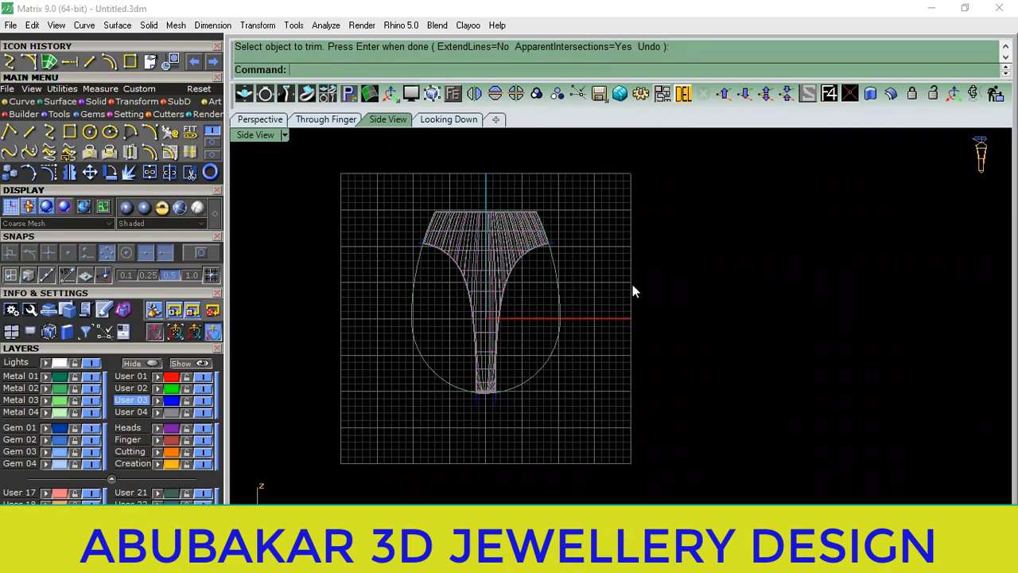
left_click(260, 119)
mouse_move(482, 308)
right_mouse_down()
mouse_move(609, 368)
mouse_move(568, 256)
mouse_move(552, 318)
mouse_move(518, 354)
right_mouse_up()
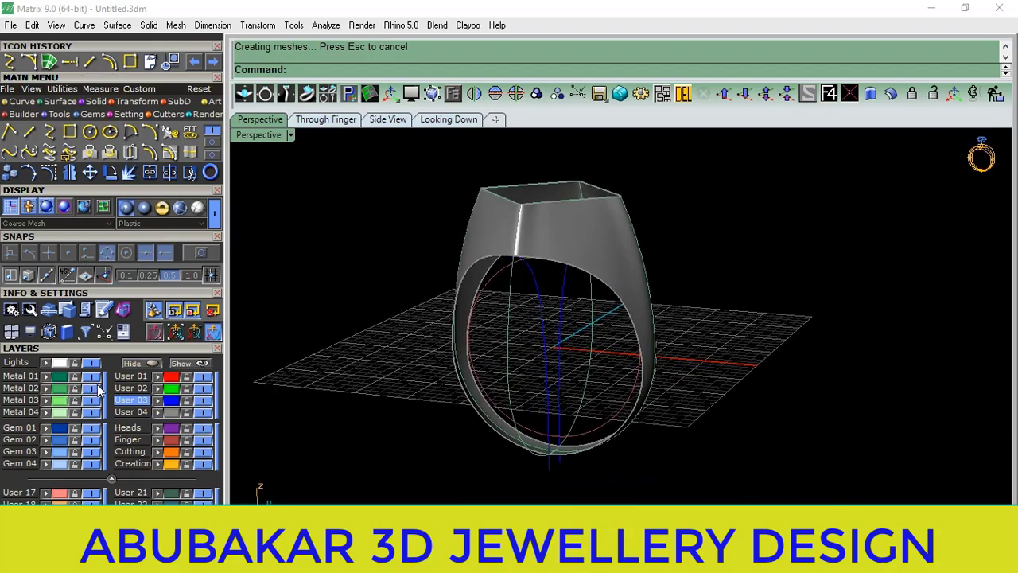
Select the two remaining guide curves, hide them, and orbit to check the ring.
left_click(58, 388)
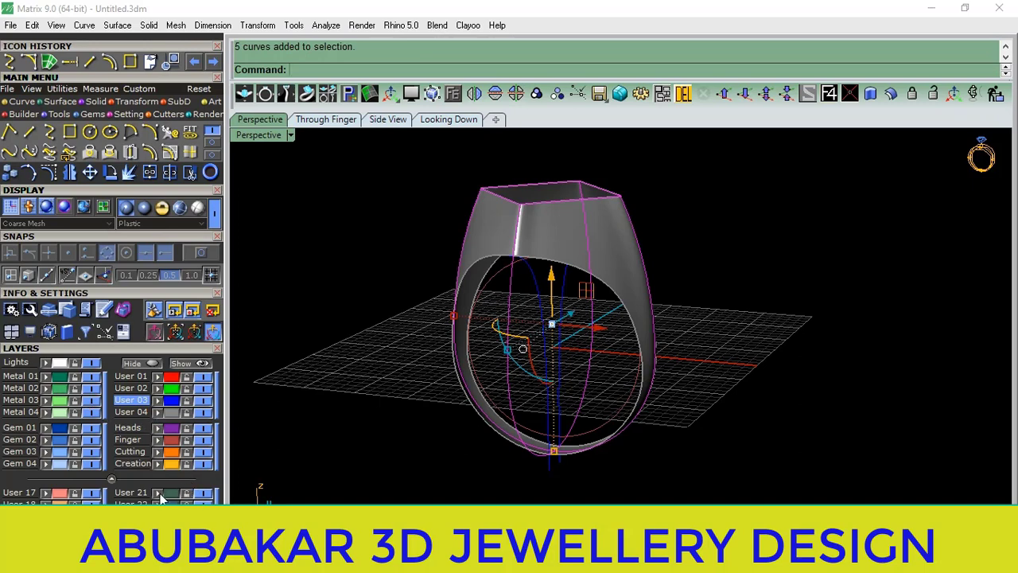
left_click(449, 428)
right_click_drag(449, 428, 568, 397)
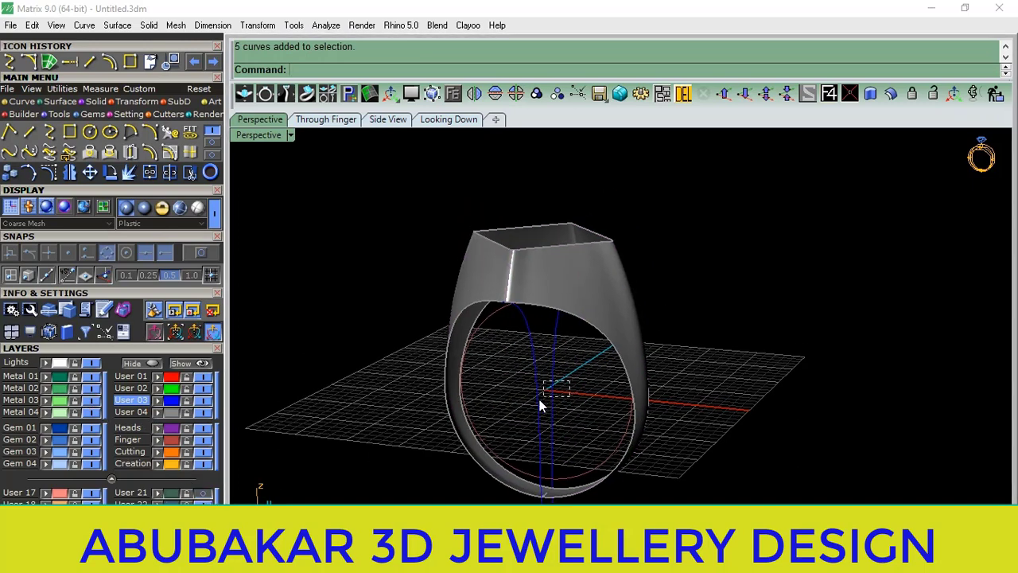
left_click_drag(539, 404, 545, 396)
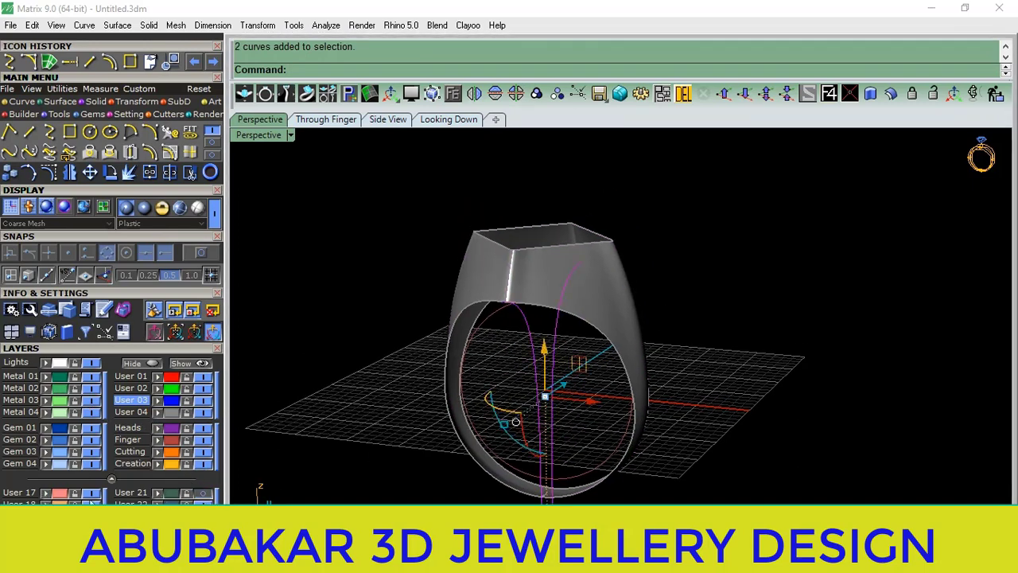
left_click(93, 494)
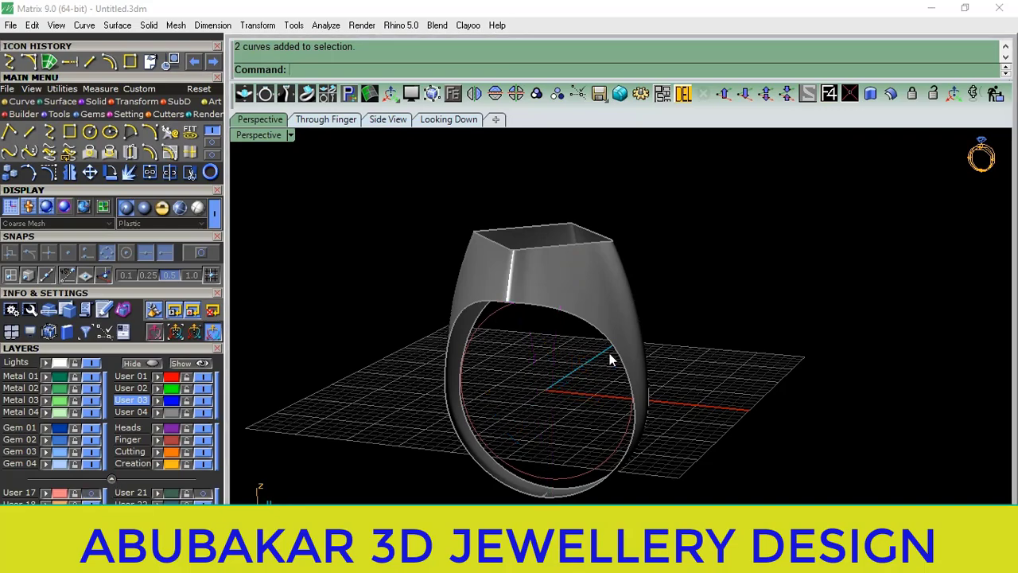
mouse_move(610, 359)
right_mouse_down()
mouse_move(480, 329)
mouse_move(620, 382)
mouse_move(677, 366)
mouse_move(561, 337)
mouse_move(586, 416)
mouse_move(602, 262)
mouse_move(630, 309)
mouse_move(745, 257)
mouse_move(506, 286)
mouse_move(659, 291)
mouse_move(596, 321)
mouse_move(625, 289)
mouse_move(607, 268)
right_mouse_up()
In Side view, offset the finger circle 0.7 to both sides, then hide the Finger layer.
left_click(608, 268)
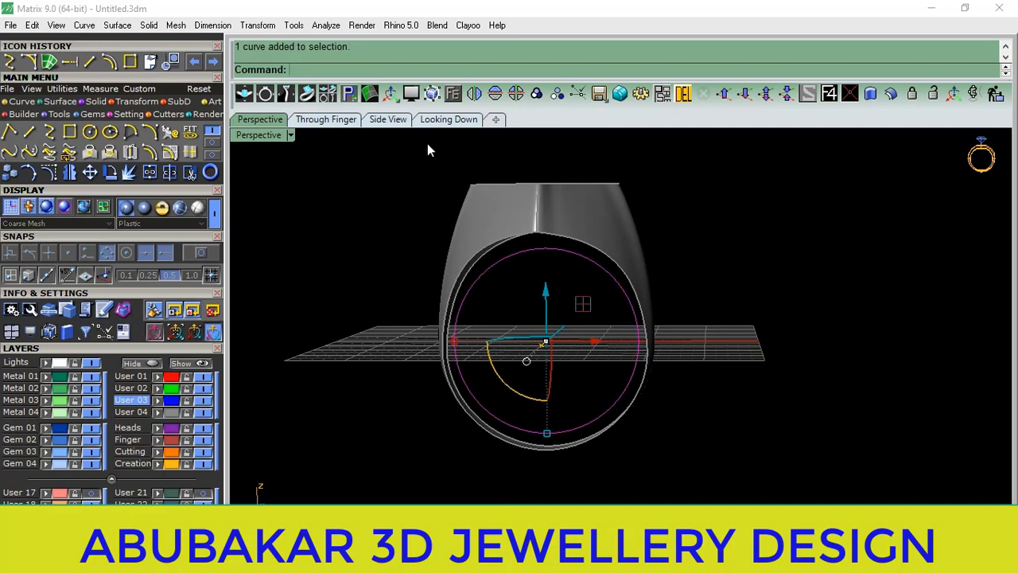
left_click(390, 119)
left_click(111, 63)
scroll(501, 354, "up", 3)
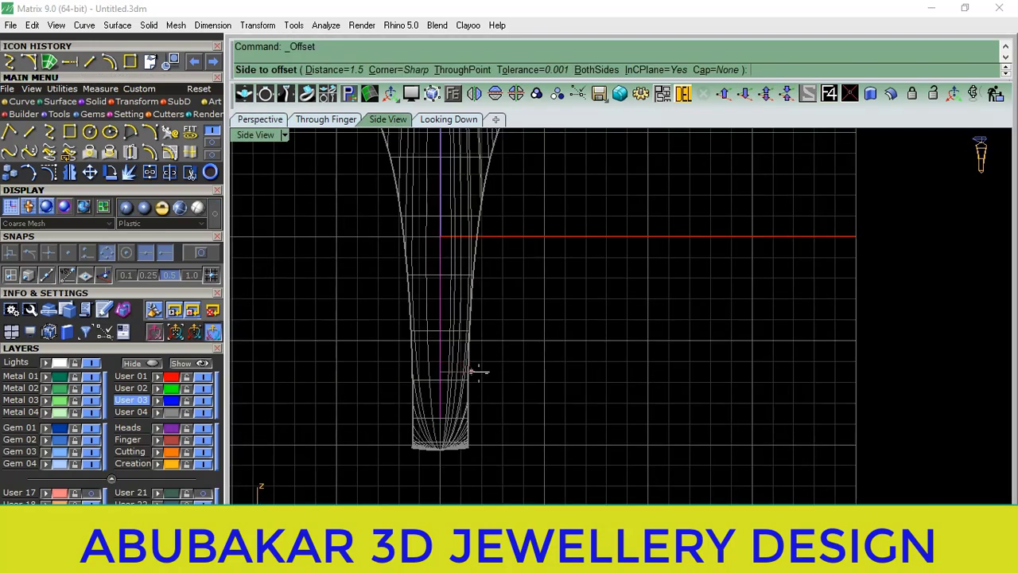
scroll(481, 338, "up", 2)
type(".8")
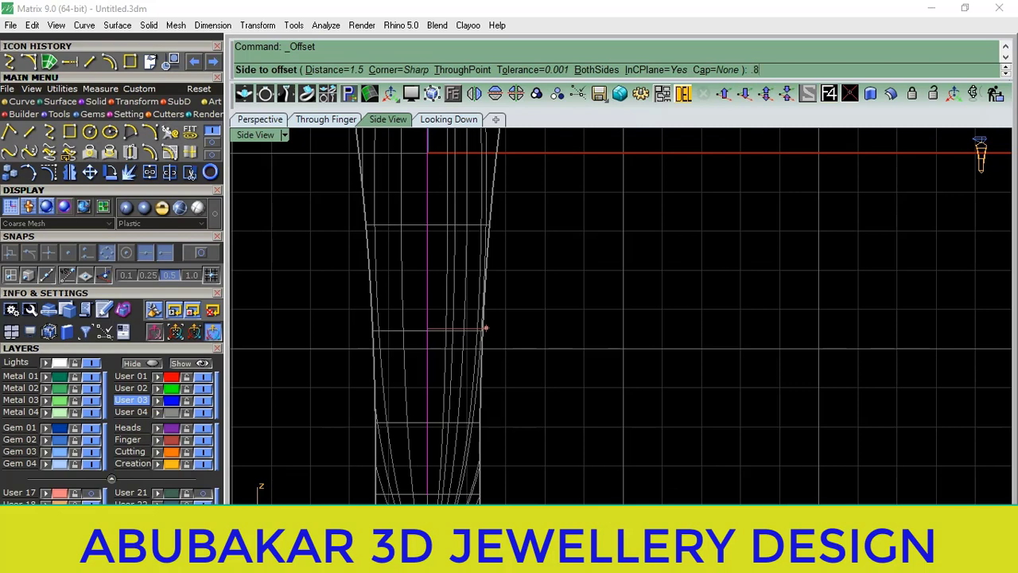
type("8")
key("Return")
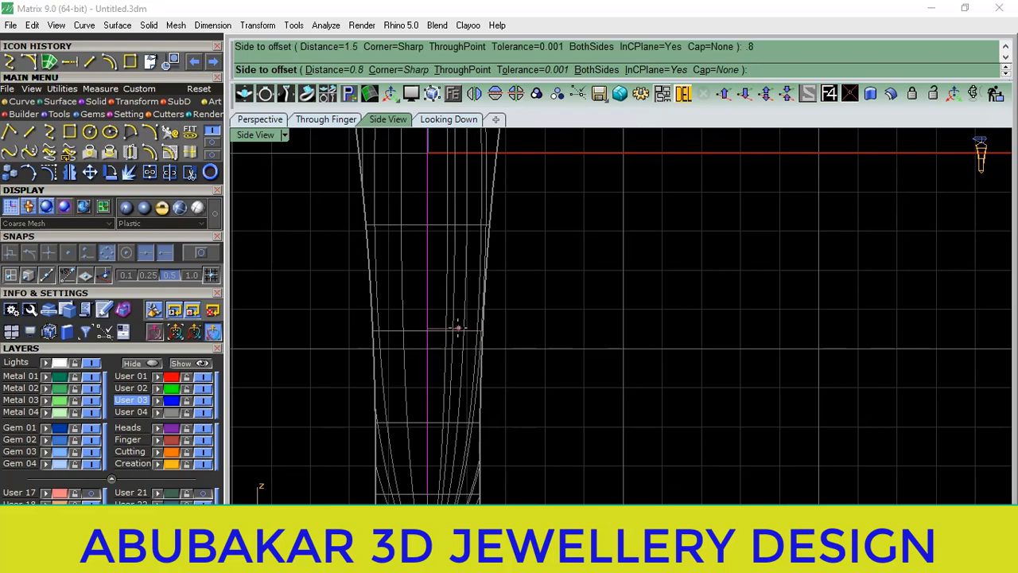
left_click(596, 70)
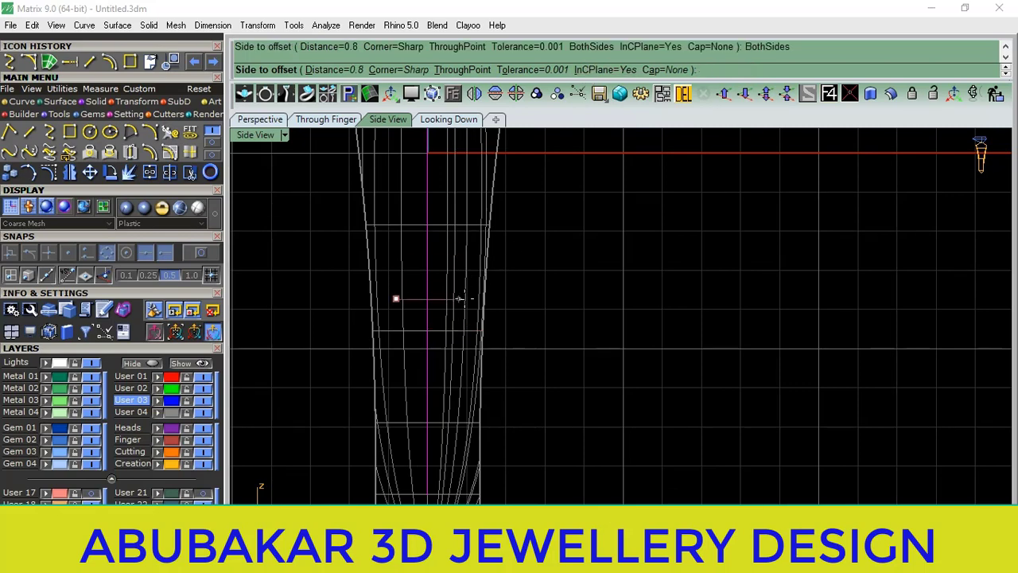
type(".7")
key("Return")
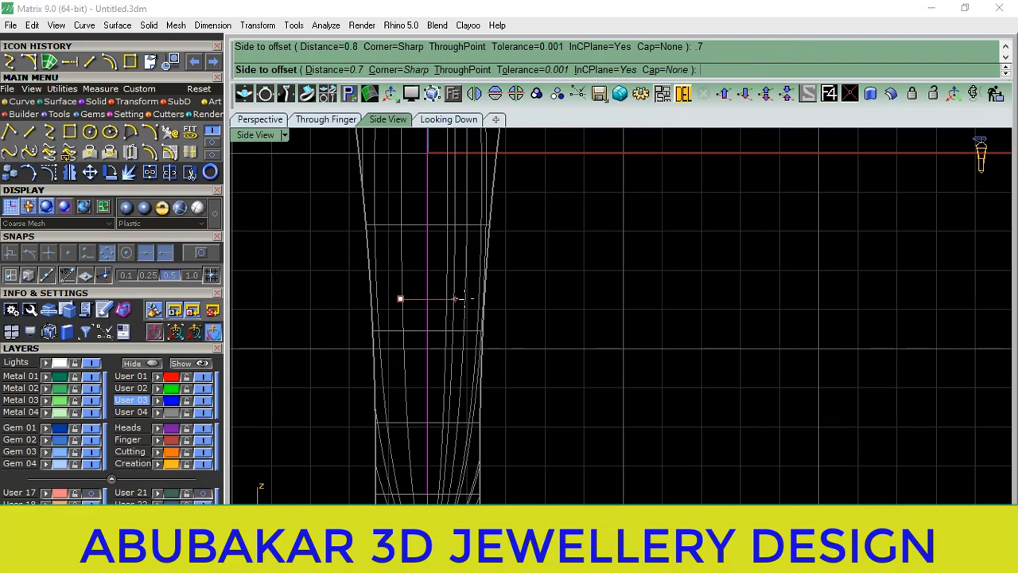
left_click(464, 299)
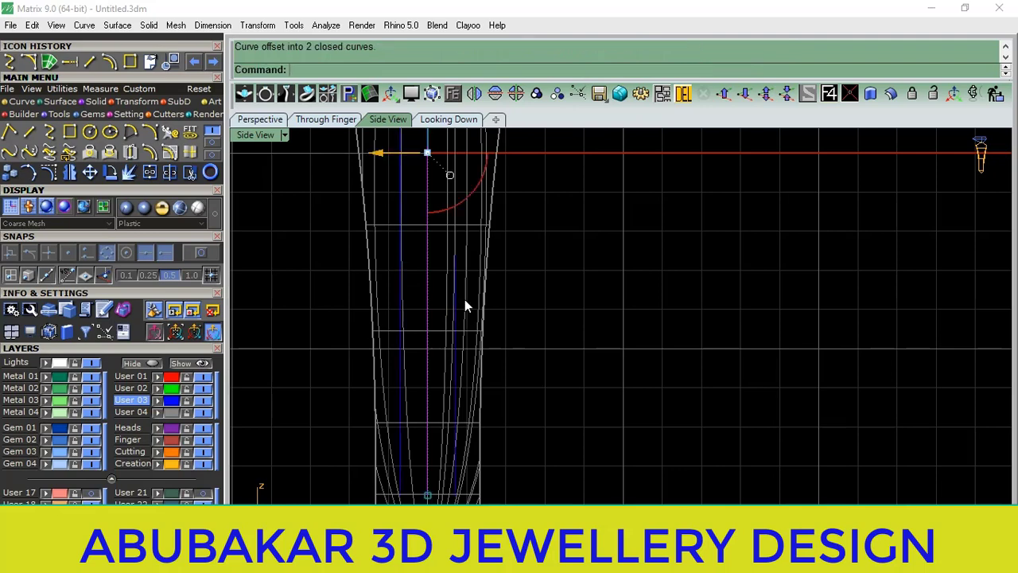
left_click(205, 442)
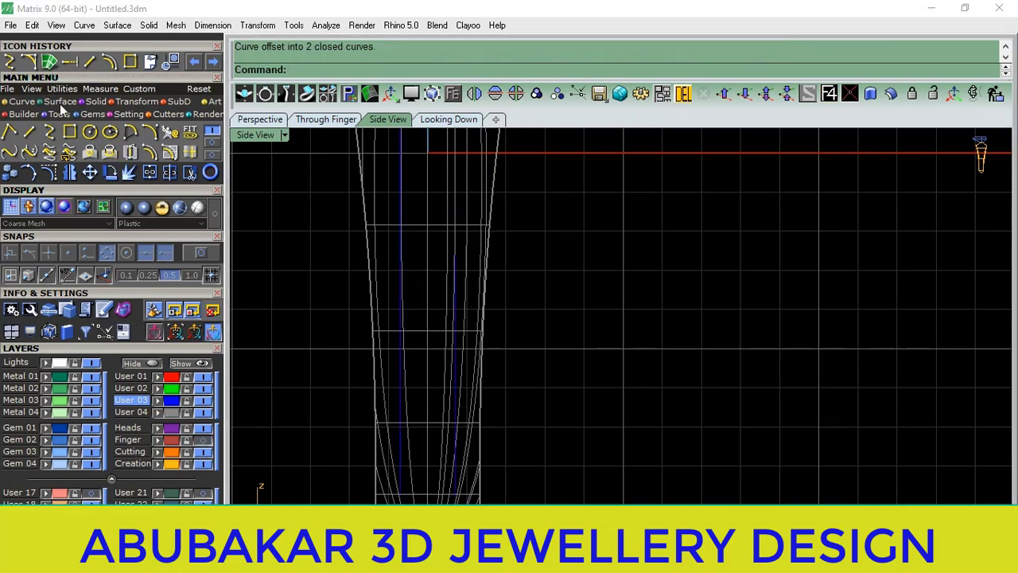
Loft both offset circles in Perspective into a thin inner band using default loft options.
left_click(57, 102)
left_click(401, 299)
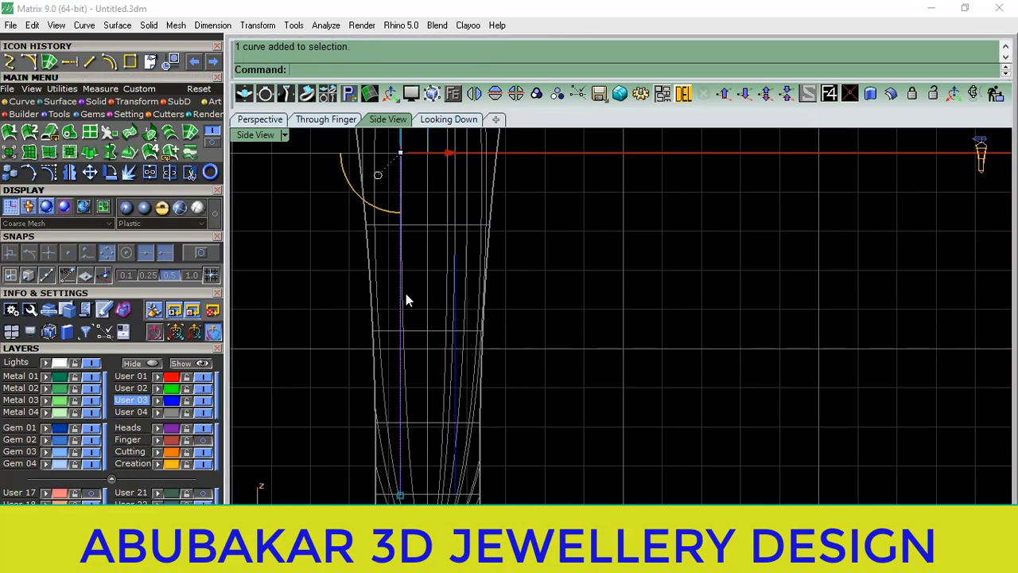
left_click(267, 120)
scroll(511, 265, "up", 5)
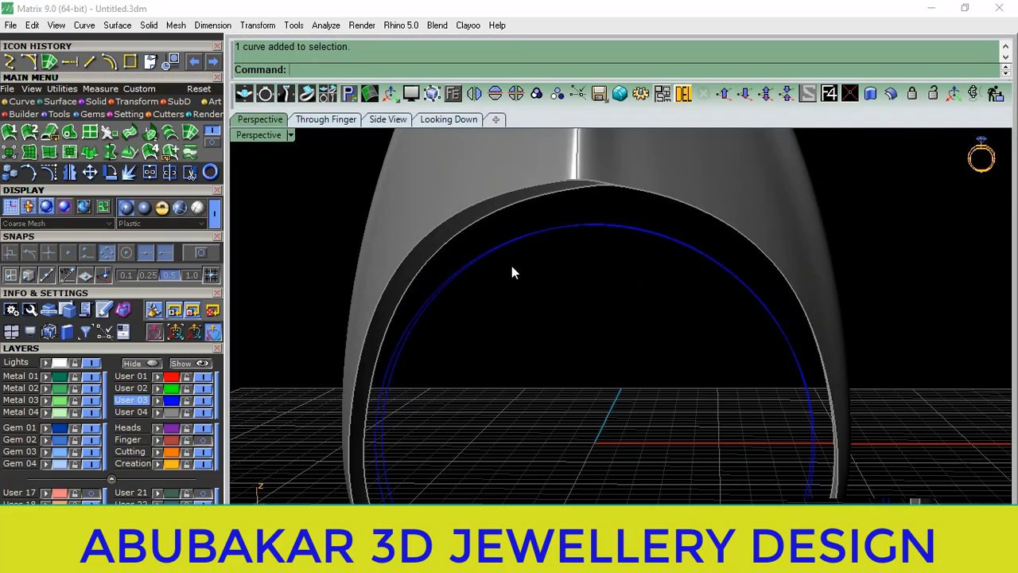
left_click_drag(500, 259, 498, 255)
left_click(180, 137)
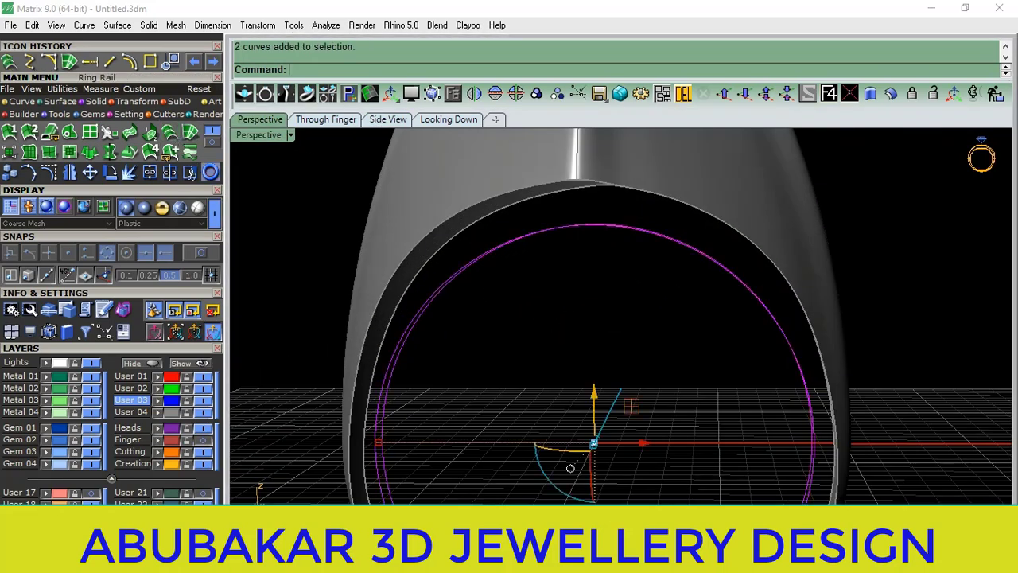
key("Return")
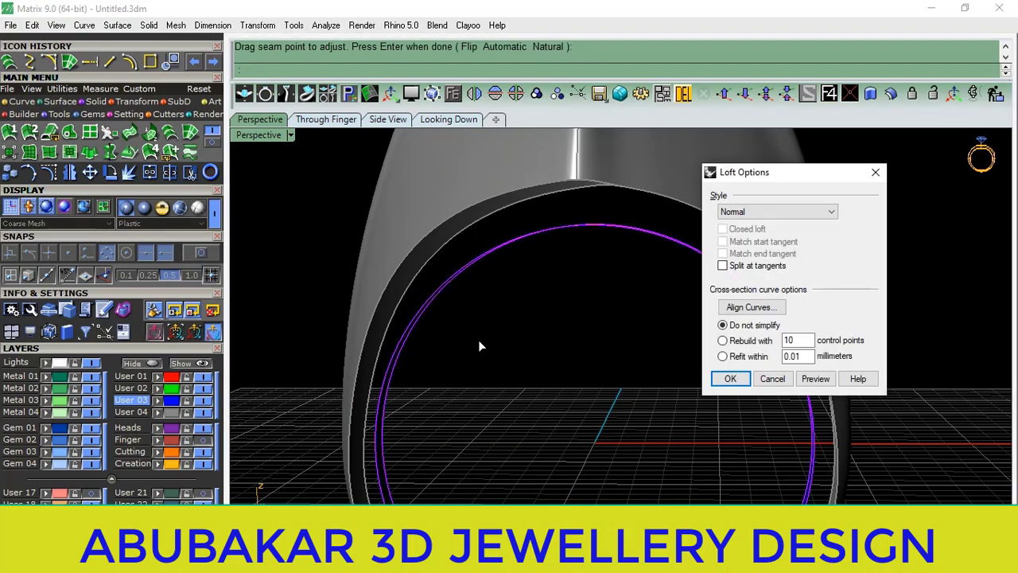
key("Return")
scroll(478, 341, "down", 5)
mouse_move(478, 340)
right_mouse_down()
mouse_move(575, 374)
mouse_move(618, 337)
mouse_move(641, 386)
mouse_move(344, 270)
right_mouse_up()
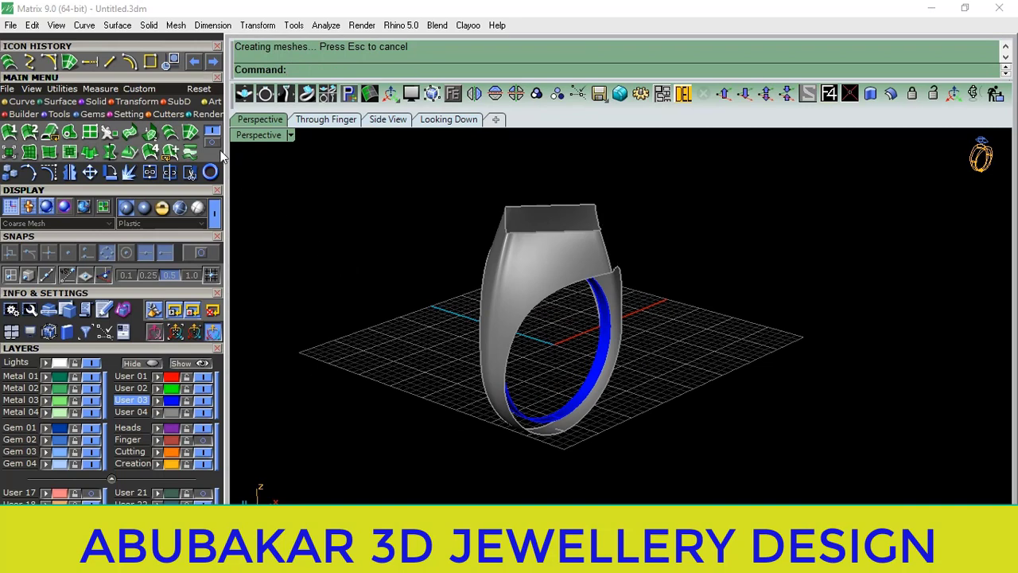
Start a blend surface between the inner band's edge and the shank's inner edge.
left_click(131, 135)
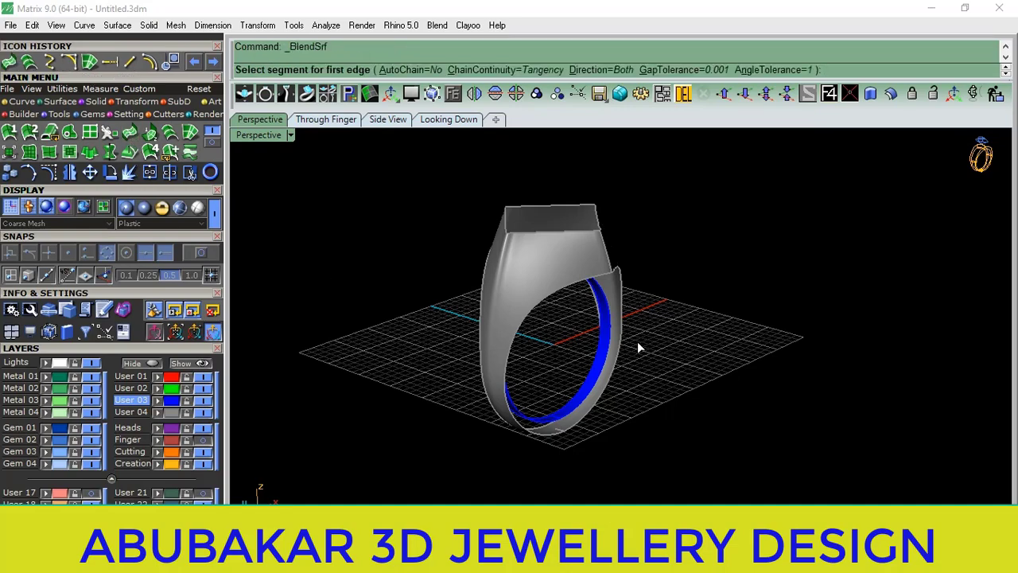
scroll(637, 342, "up", 2)
scroll(552, 260, "up", 3)
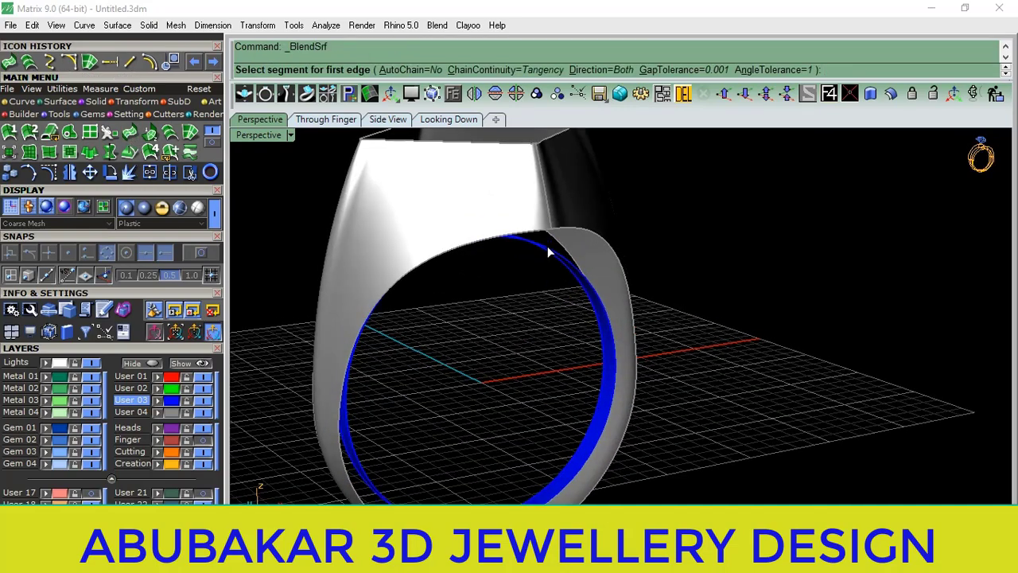
left_click(547, 247)
right_click_drag(517, 354, 486, 407, "shift")
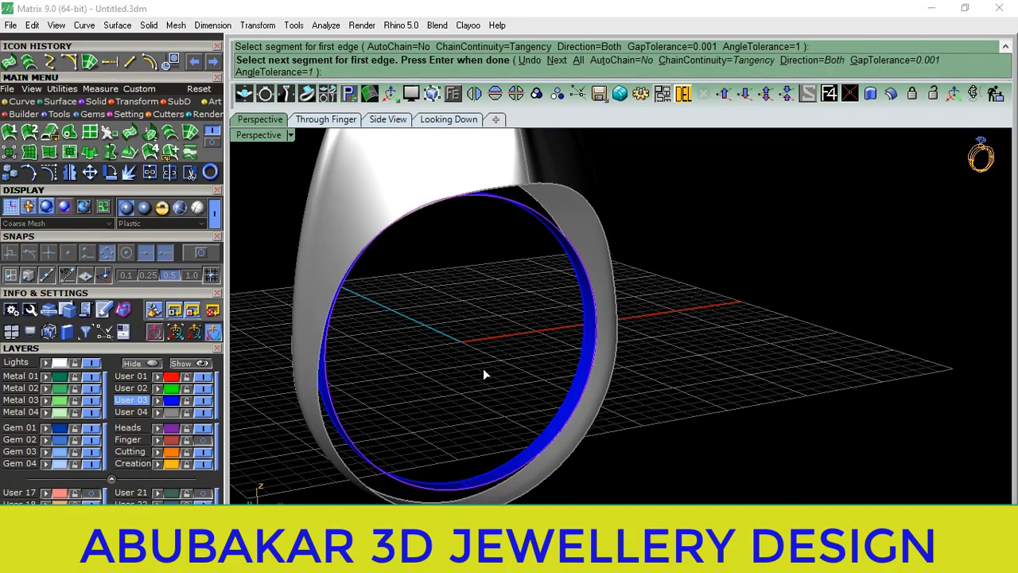
mouse_move(483, 368)
right_mouse_down()
mouse_move(508, 284)
mouse_move(545, 305)
mouse_move(611, 256)
right_mouse_up()
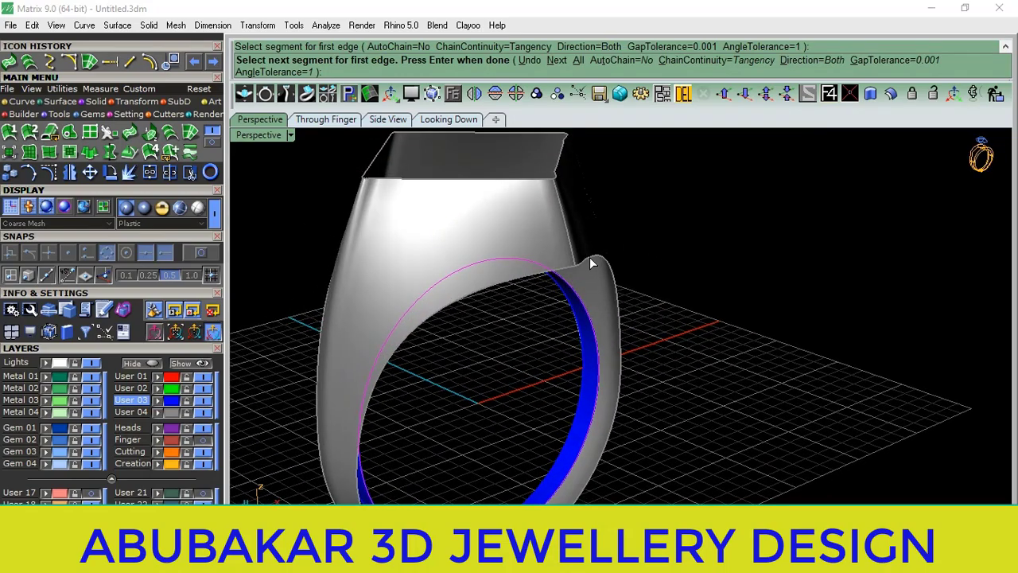
key("Return")
left_click(584, 258)
key("Return")
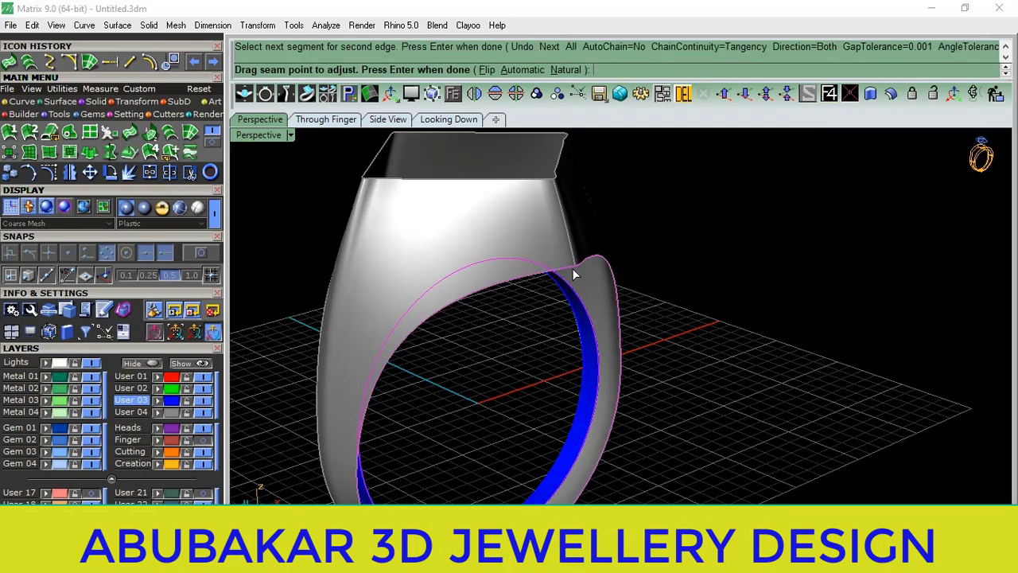
scroll(611, 321, "down", 3)
mouse_move(613, 326)
right_mouse_down()
mouse_move(581, 357)
mouse_move(683, 411)
mouse_move(592, 479)
mouse_move(637, 430)
mouse_move(644, 398)
mouse_move(625, 359)
mouse_move(489, 387)
mouse_move(689, 392)
right_mouse_up()
Set the curvature blend strengths to 0.779 and 0.473 and accept the blend surface.
key("Return")
scroll(644, 398, "up", 3)
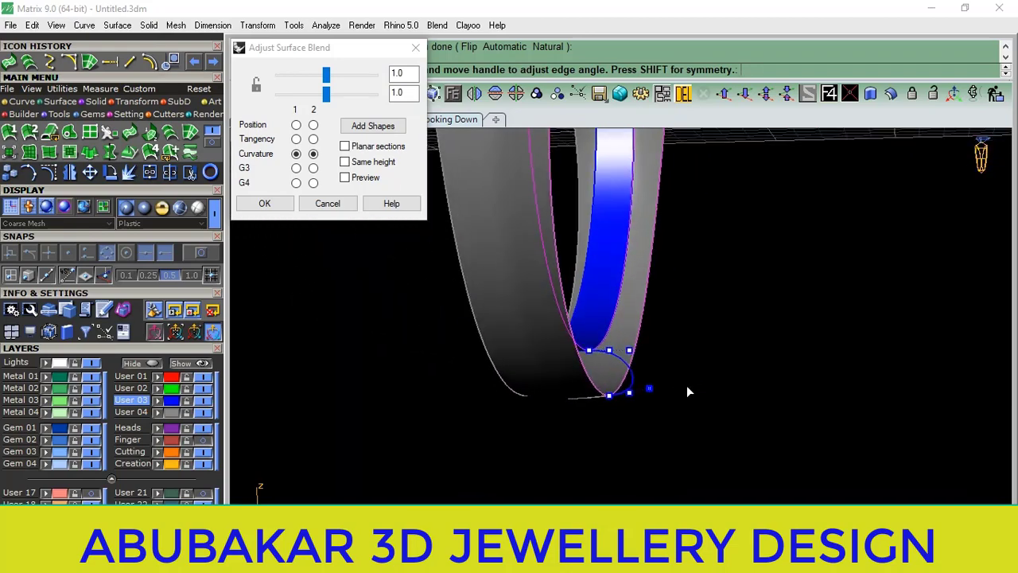
left_click(326, 95)
mouse_move(319, 96)
left_mouse_down()
mouse_move(308, 102)
mouse_move(343, 99)
mouse_move(332, 109)
mouse_move(339, 79)
mouse_move(331, 84)
left_mouse_up()
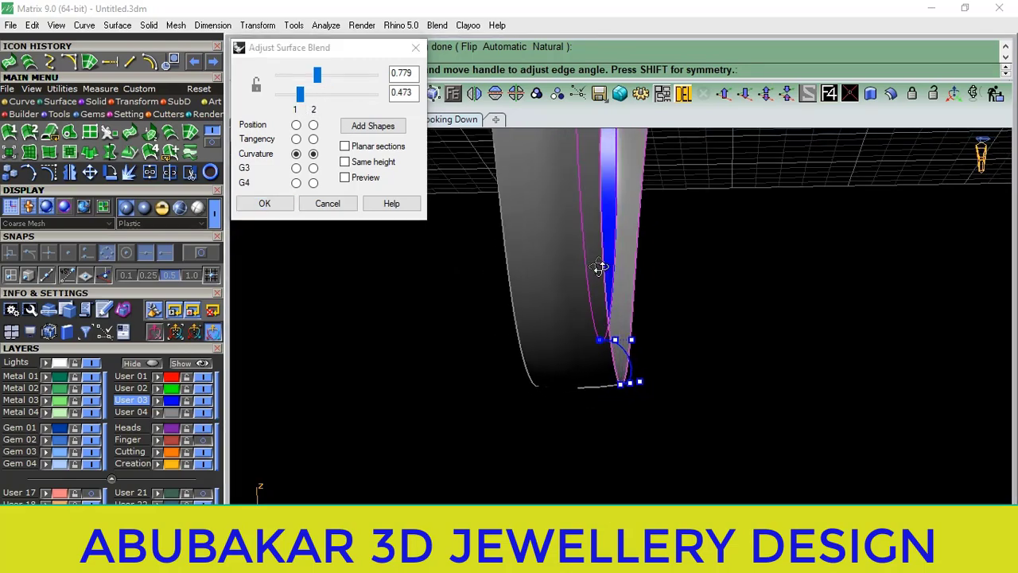
mouse_move(430, 174)
right_mouse_down()
mouse_move(518, 268)
mouse_move(314, 275)
mouse_move(990, 297)
mouse_move(493, 334)
right_mouse_up()
left_click(264, 204)
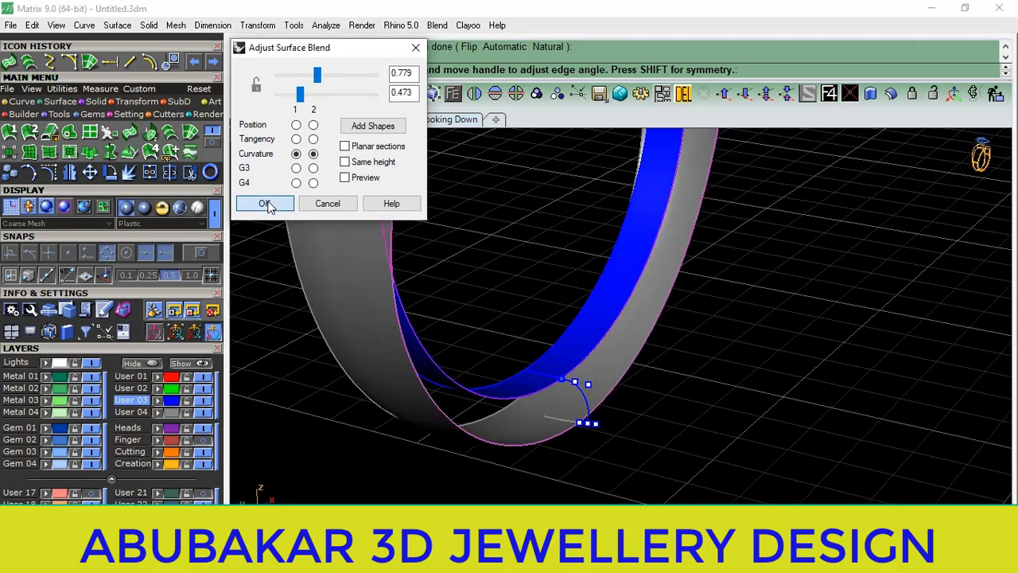
Mirror the inner band surface to the opposite side of the ring.
mouse_move(559, 313)
right_mouse_down()
mouse_move(582, 282)
mouse_move(819, 325)
mouse_move(705, 257)
mouse_move(676, 203)
mouse_move(509, 239)
mouse_move(695, 291)
mouse_move(580, 249)
mouse_move(496, 175)
mouse_move(538, 269)
mouse_move(560, 248)
mouse_move(538, 239)
right_mouse_up()
left_click(535, 245)
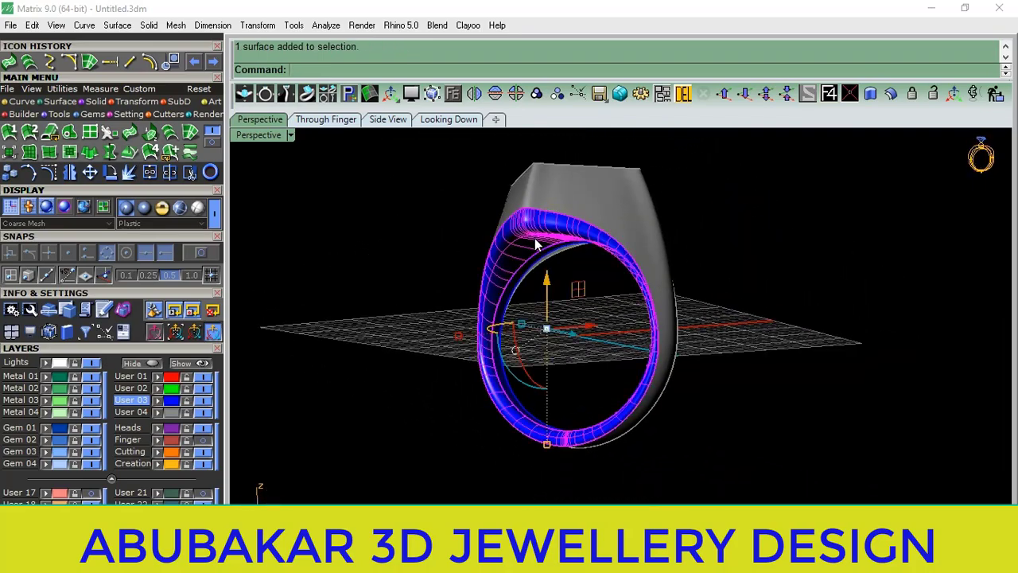
left_click(495, 94)
mouse_move(406, 232)
right_mouse_down()
mouse_move(469, 239)
mouse_move(509, 302)
mouse_move(610, 393)
mouse_move(675, 388)
mouse_move(584, 433)
mouse_move(552, 379)
mouse_move(614, 320)
mouse_move(586, 341)
mouse_move(618, 258)
mouse_move(602, 341)
right_mouse_up()
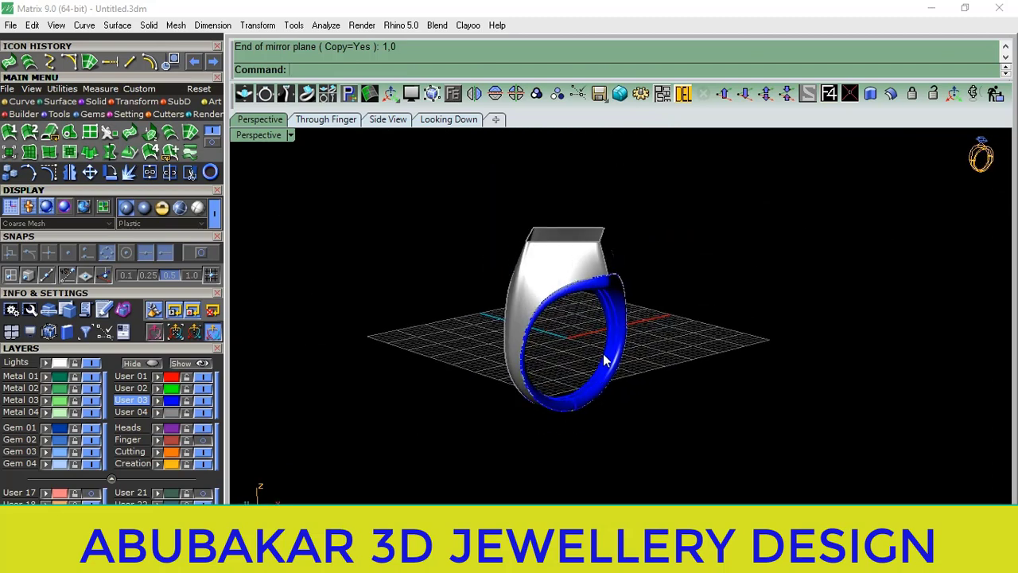
Select all ring surfaces and curves and join them into one polysurface.
key("ctrl+a")
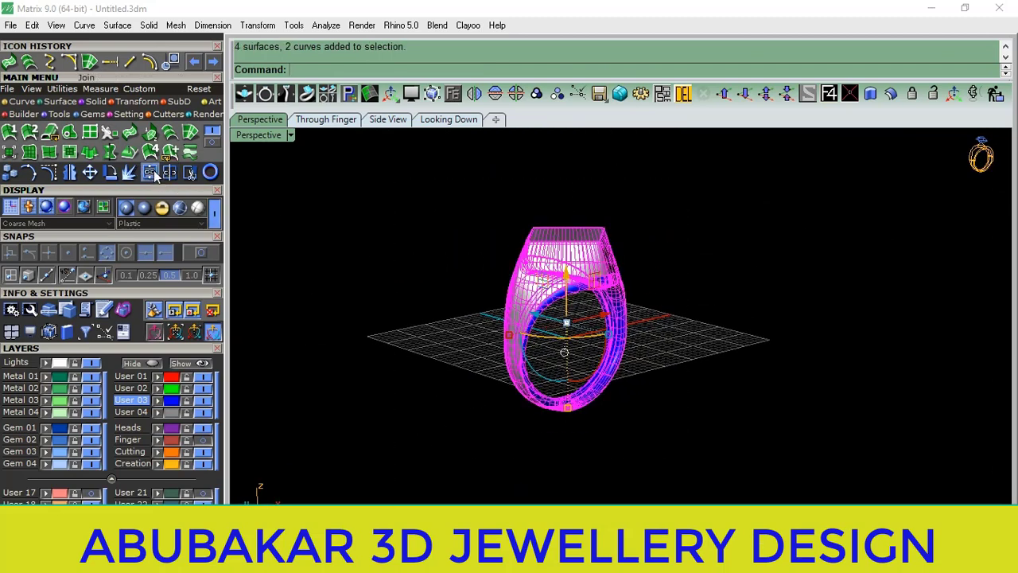
left_click(151, 173)
mouse_move(525, 311)
right_mouse_down()
mouse_move(577, 338)
mouse_move(603, 322)
right_mouse_up()
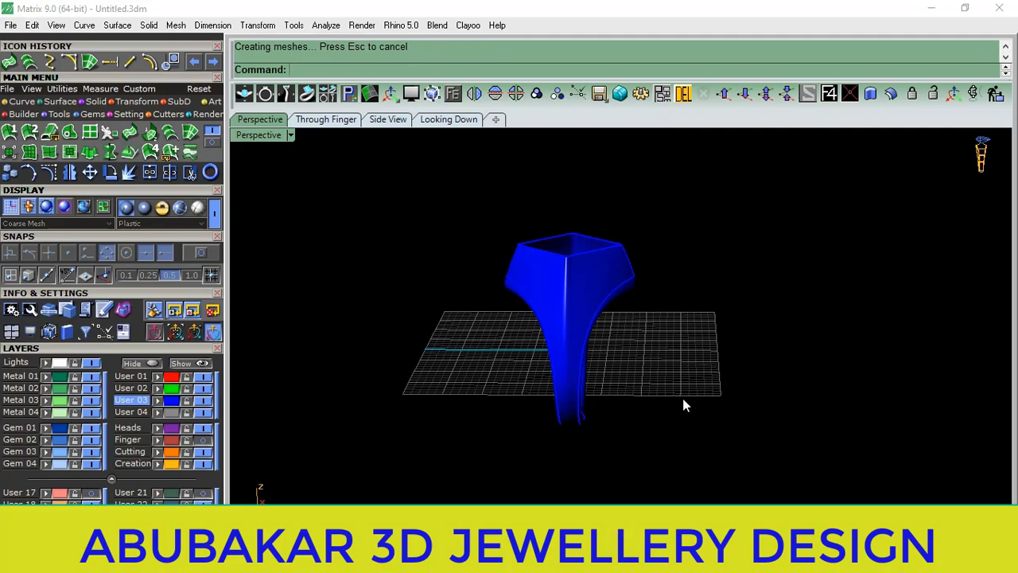
mouse_move(684, 405)
right_mouse_down()
mouse_move(461, 334)
mouse_move(546, 210)
mouse_move(643, 405)
mouse_move(629, 338)
mouse_move(613, 480)
mouse_move(609, 412)
mouse_move(682, 326)
mouse_move(623, 294)
mouse_move(668, 334)
mouse_move(513, 273)
right_mouse_up()
Cap the square top rim curve with a flat patch surface.
left_click(518, 297)
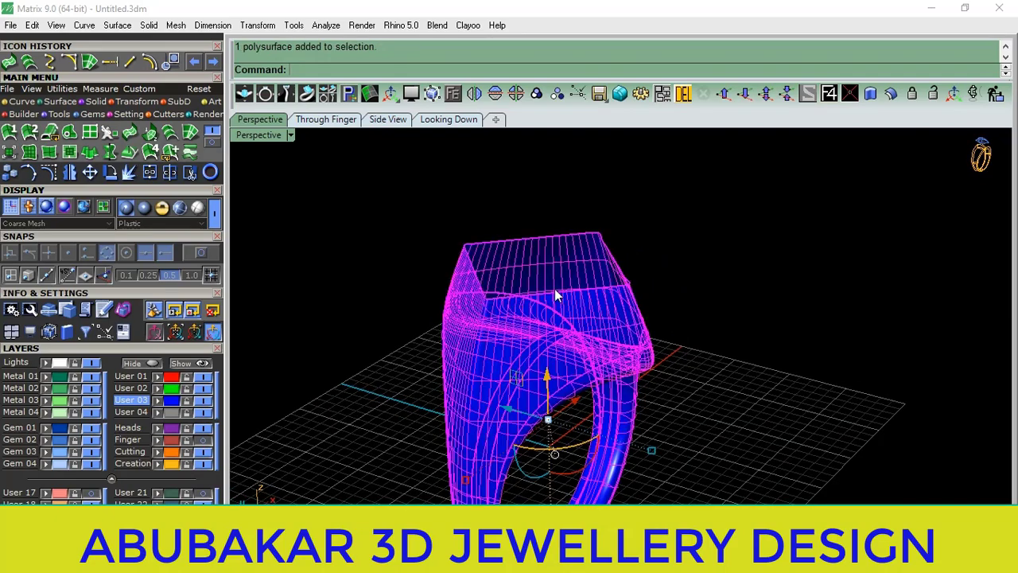
key("Escape")
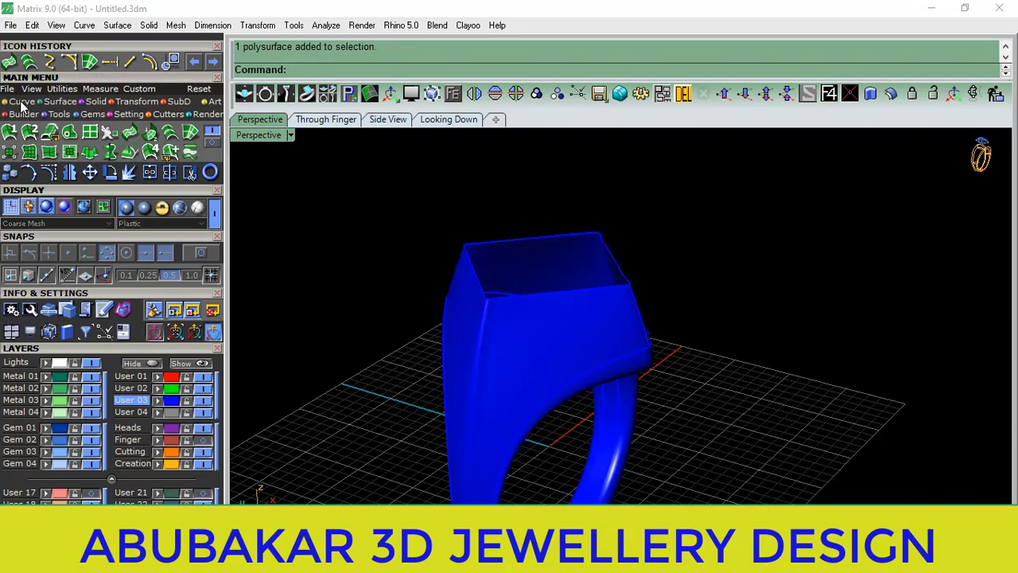
left_click(522, 293)
left_click(565, 335)
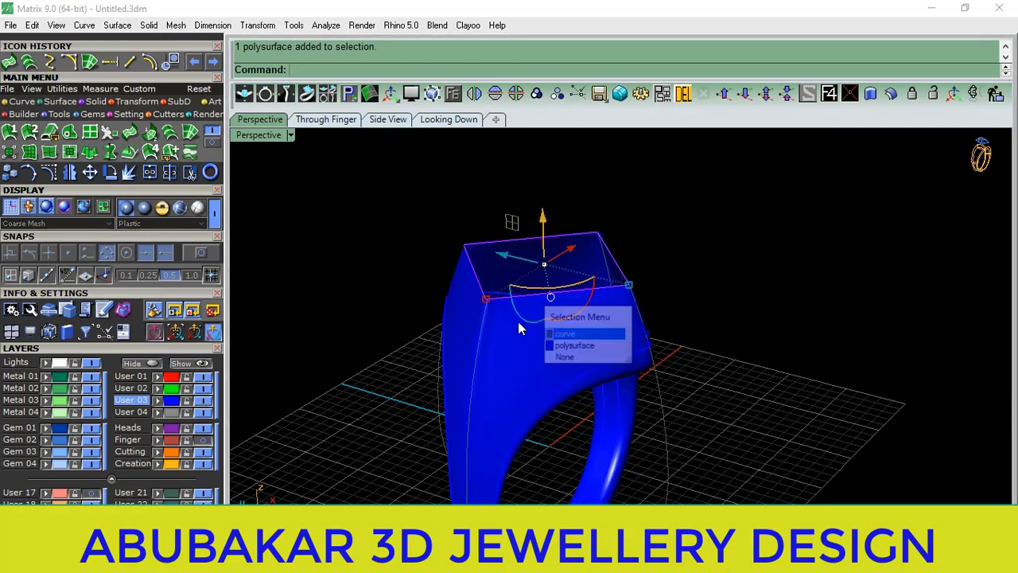
right_click_drag(557, 327, 443, 240)
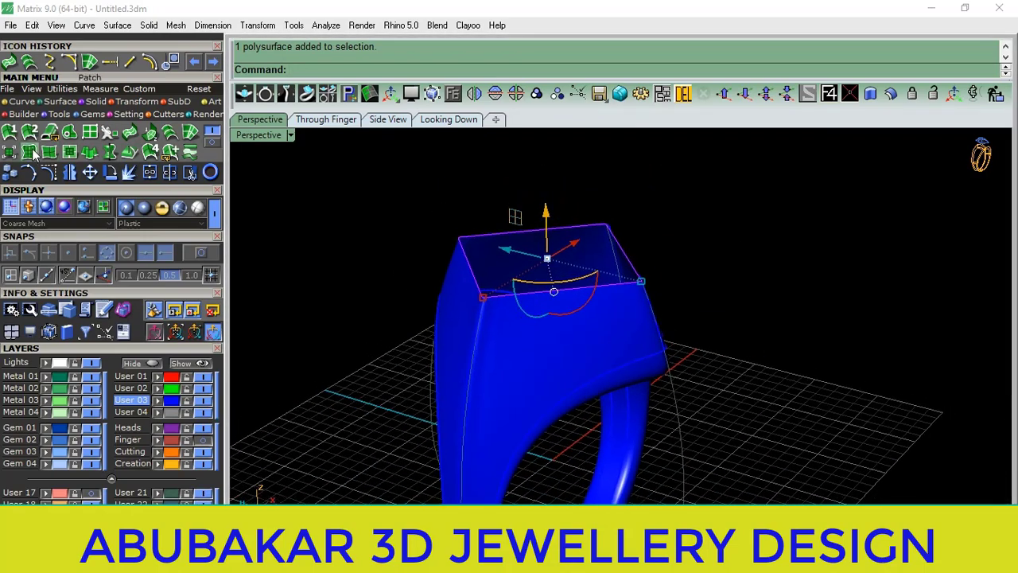
left_click(48, 151)
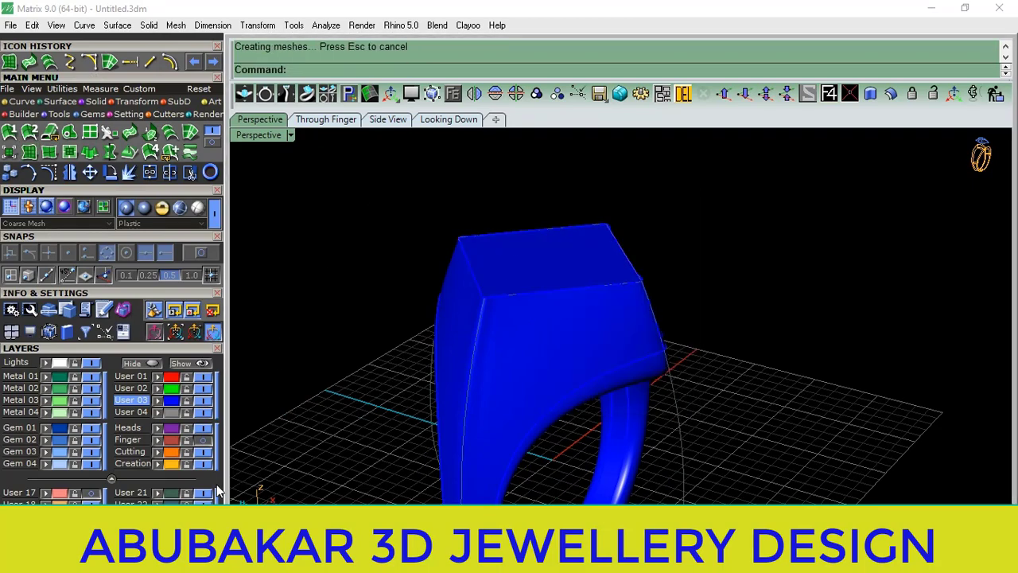
scroll(707, 270, "down", 5)
mouse_move(723, 288)
right_mouse_down()
mouse_move(595, 325)
mouse_move(549, 362)
right_mouse_up()
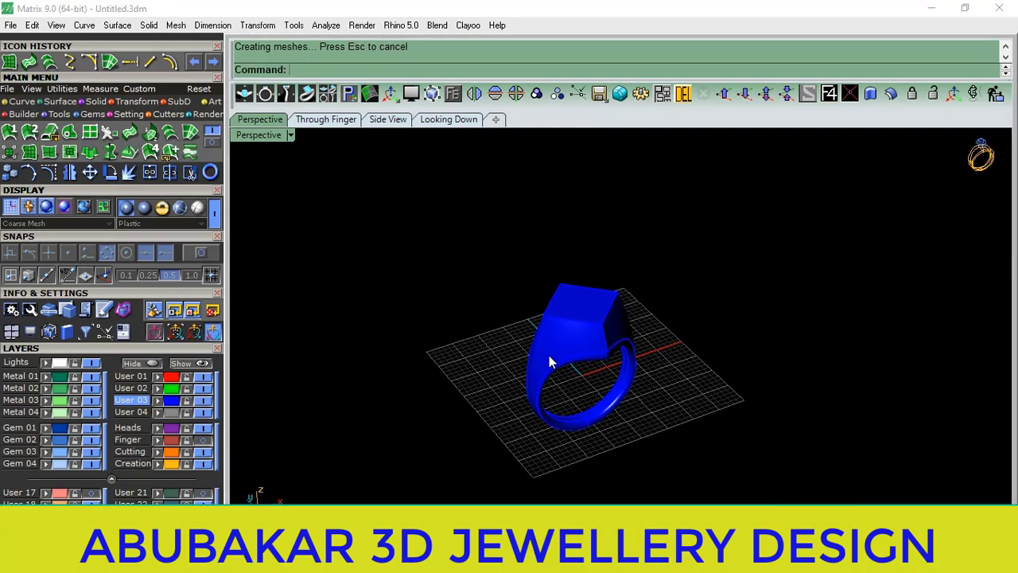
Make Metal 01 the current layer and try joining the top patch to the ring body.
left_click(16, 376)
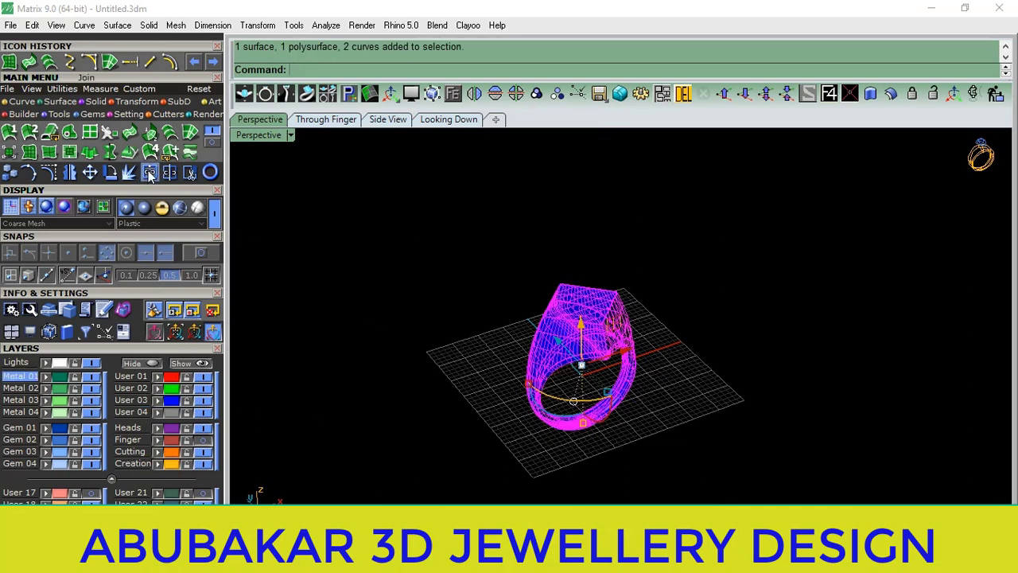
key("ctrl+j")
scroll(593, 354, "up", 5)
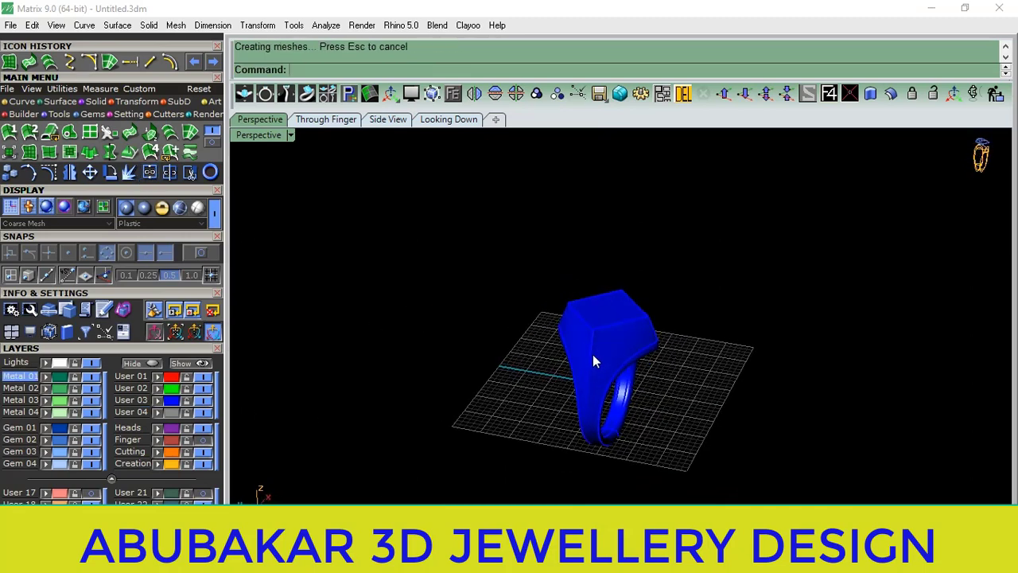
left_click(621, 303)
left_click(510, 388)
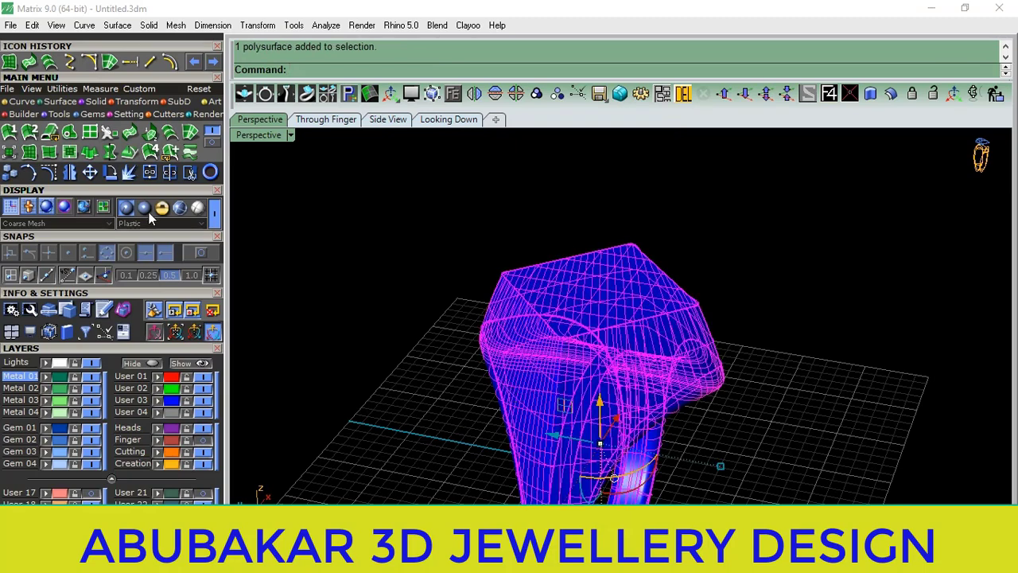
key("ctrl+j")
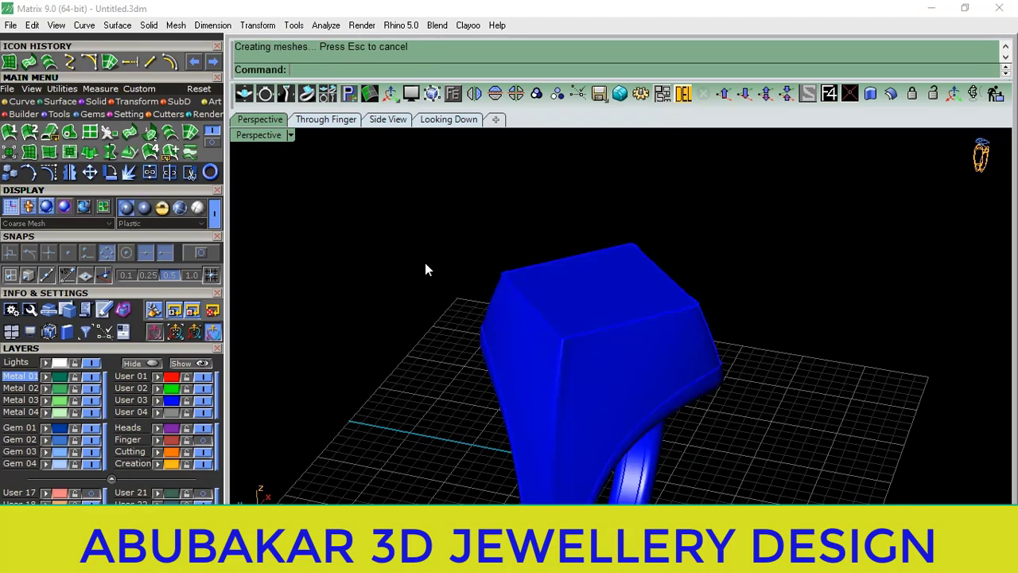
left_click(537, 279)
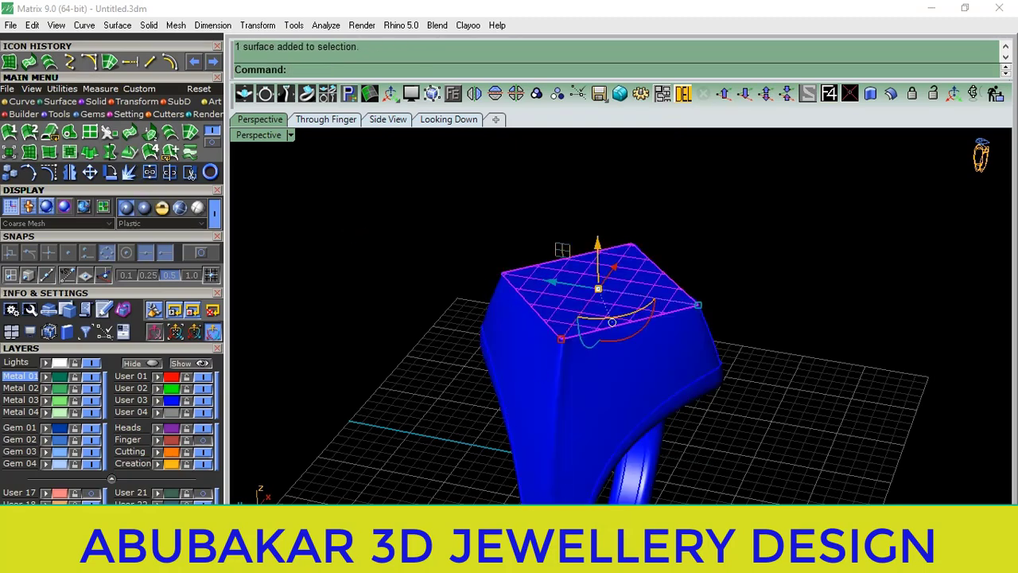
right_click_drag(695, 289, 631, 272)
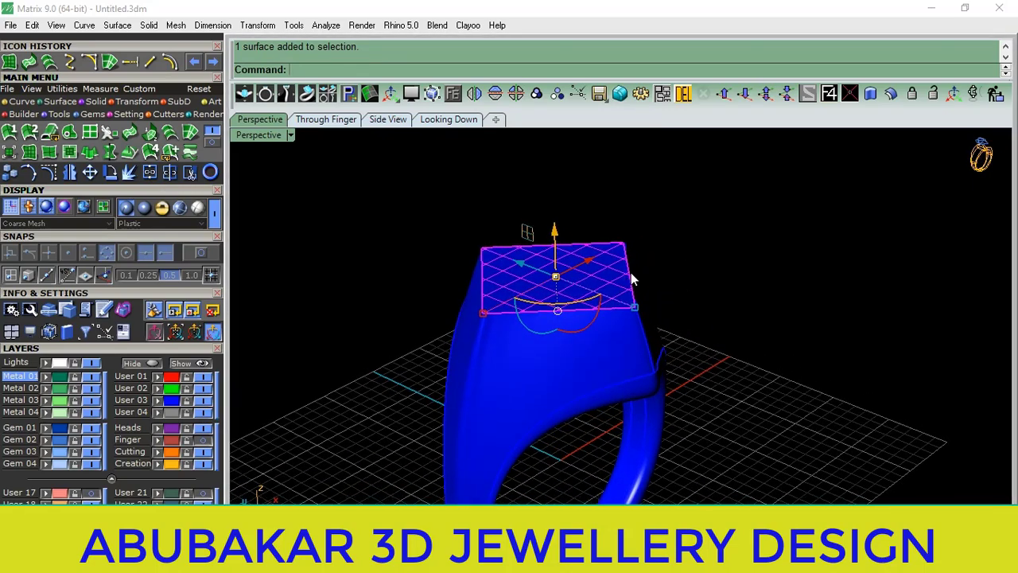
Replace the unjoinable top patch with a new patch built from the duplicated top edge.
key("Delete")
scroll(487, 298, "up", 3)
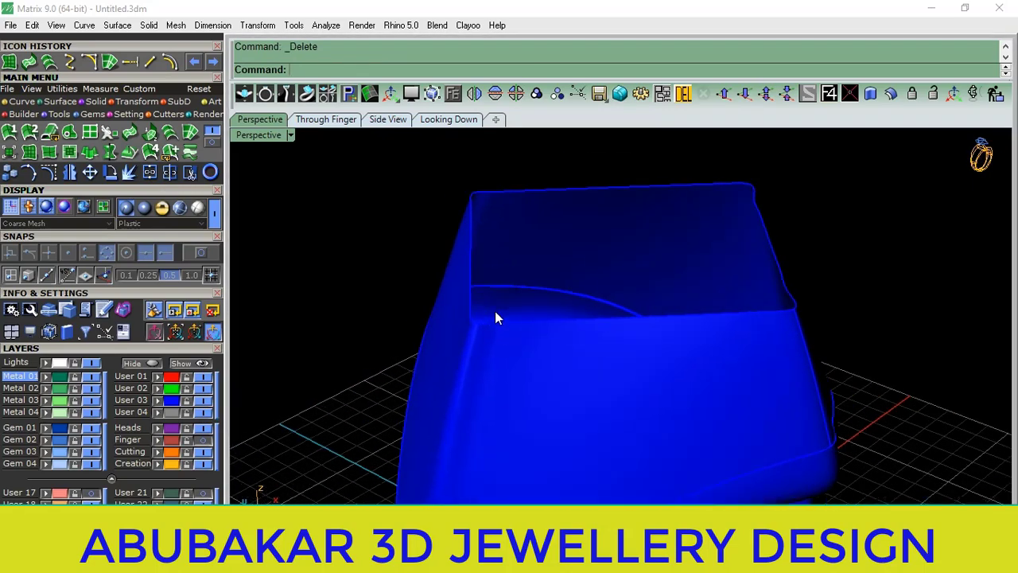
left_click(24, 106)
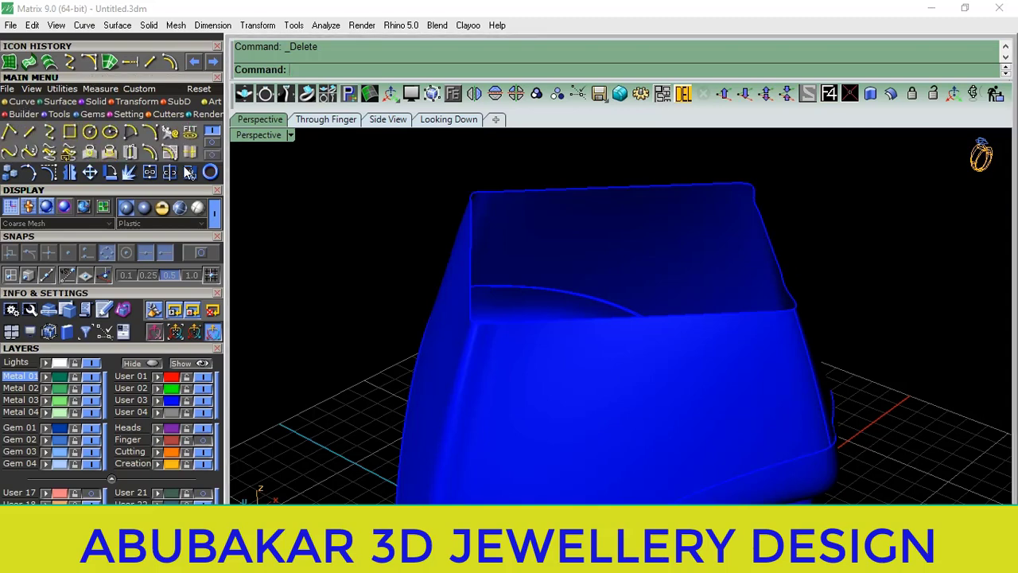
left_click(170, 152)
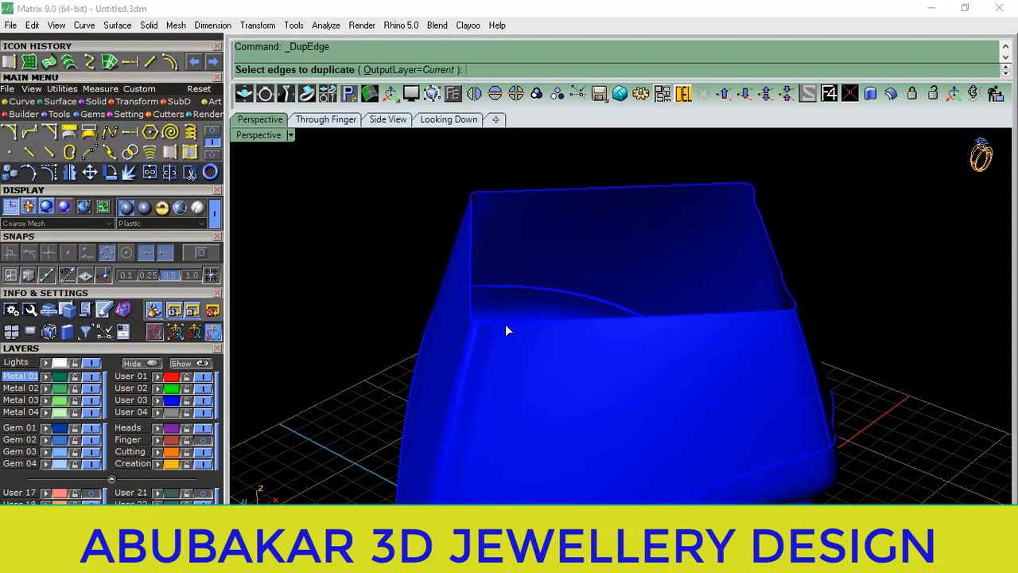
left_click(475, 321)
scroll(582, 287, "down", 3)
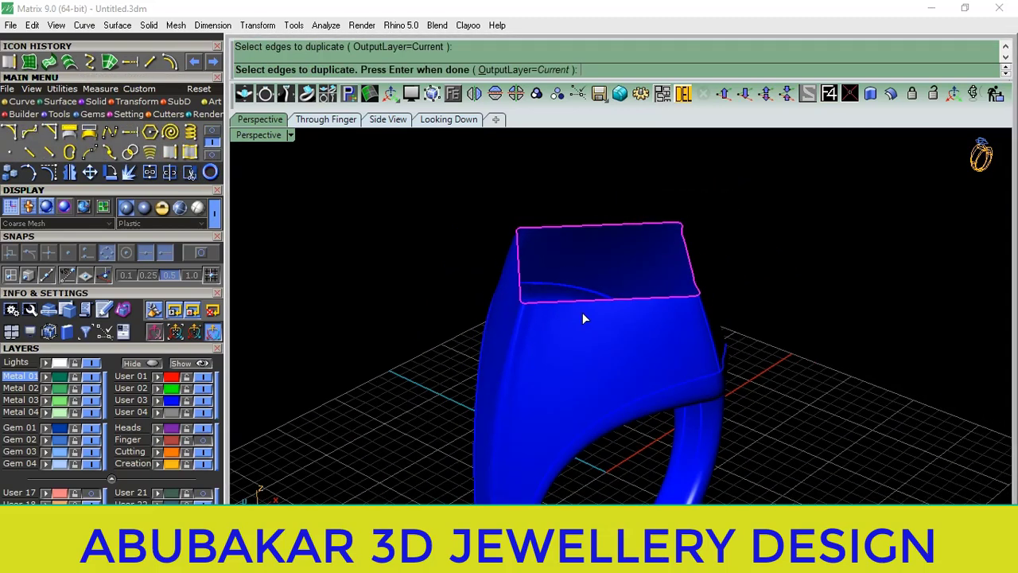
right_click(582, 312)
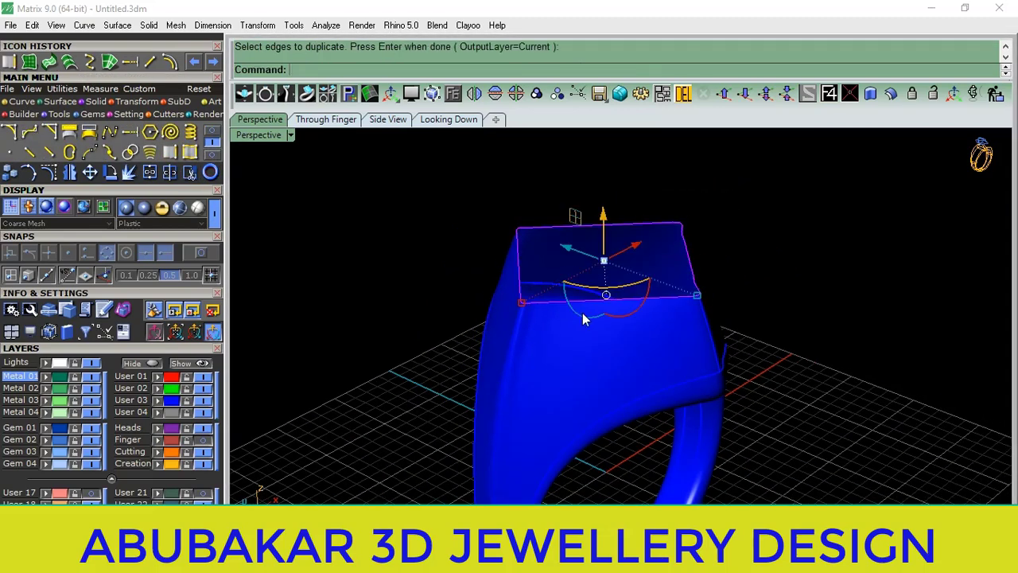
left_click(211, 174)
key("Return")
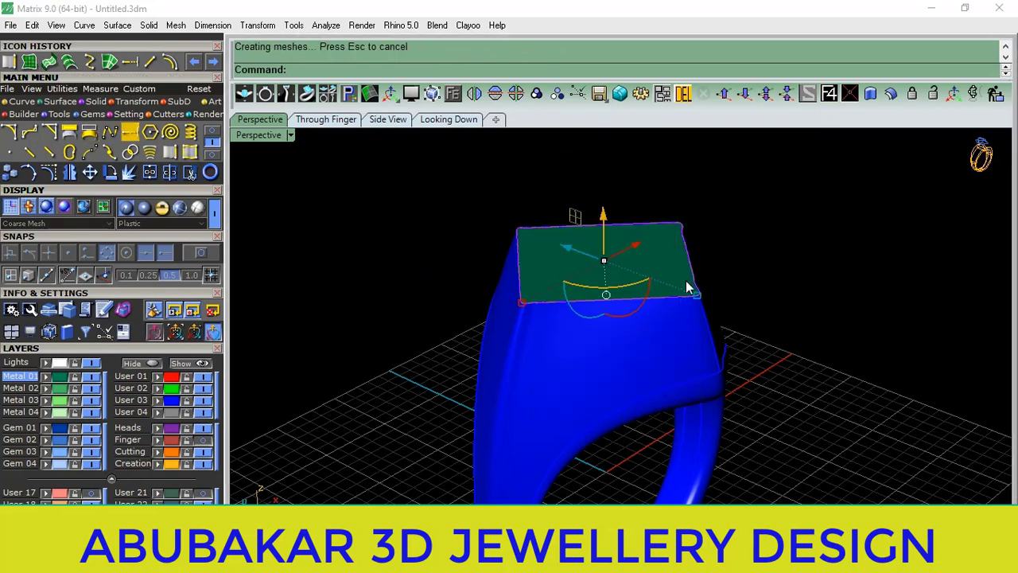
Select all ring parts and join the body and new top patch together.
left_click(755, 209)
left_click_drag(782, 183, 438, 414)
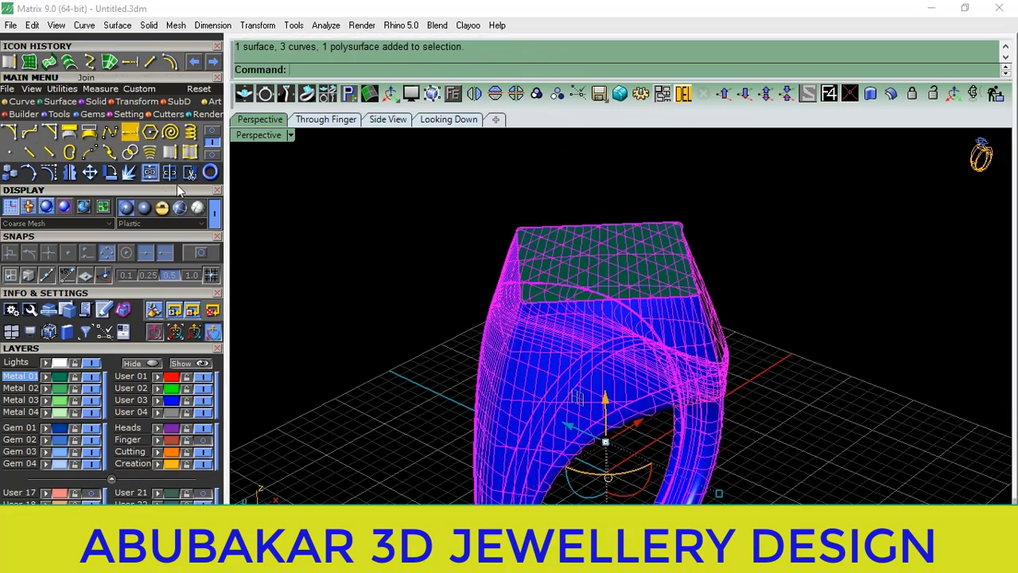
left_click(149, 172)
left_click(354, 268)
right_click_drag(354, 267, 644, 296)
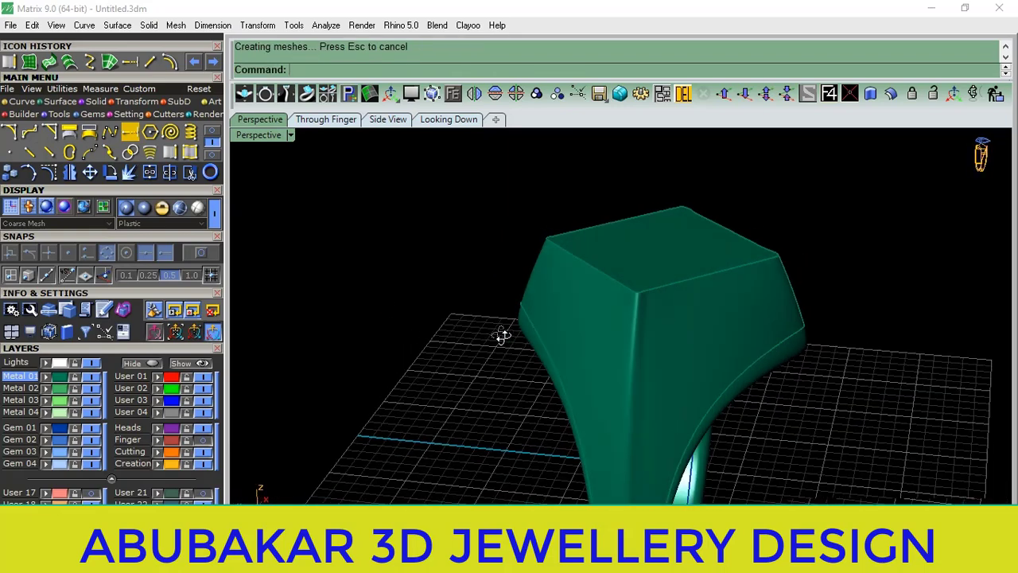
Delete the leftover helper curves around the band, then show the next page of curve tools.
left_click(630, 286)
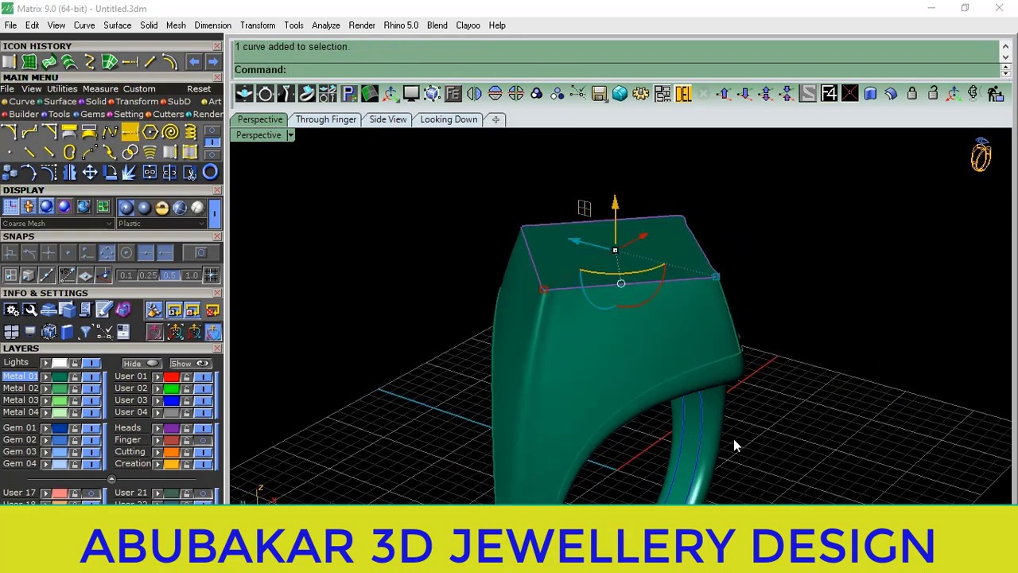
left_click_drag(783, 438, 642, 488)
left_click(626, 365, "ctrl")
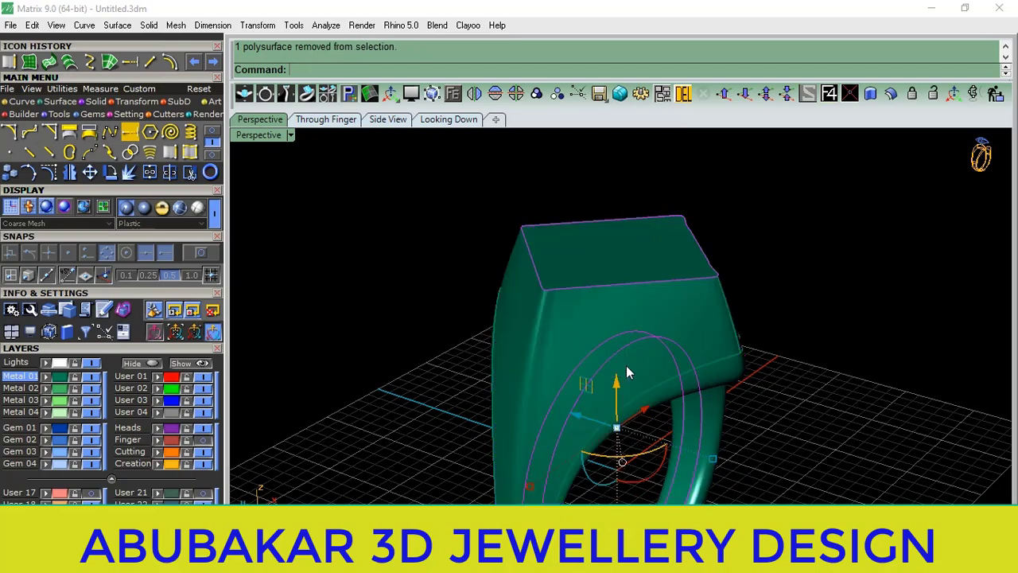
scroll(636, 339, "down", 5)
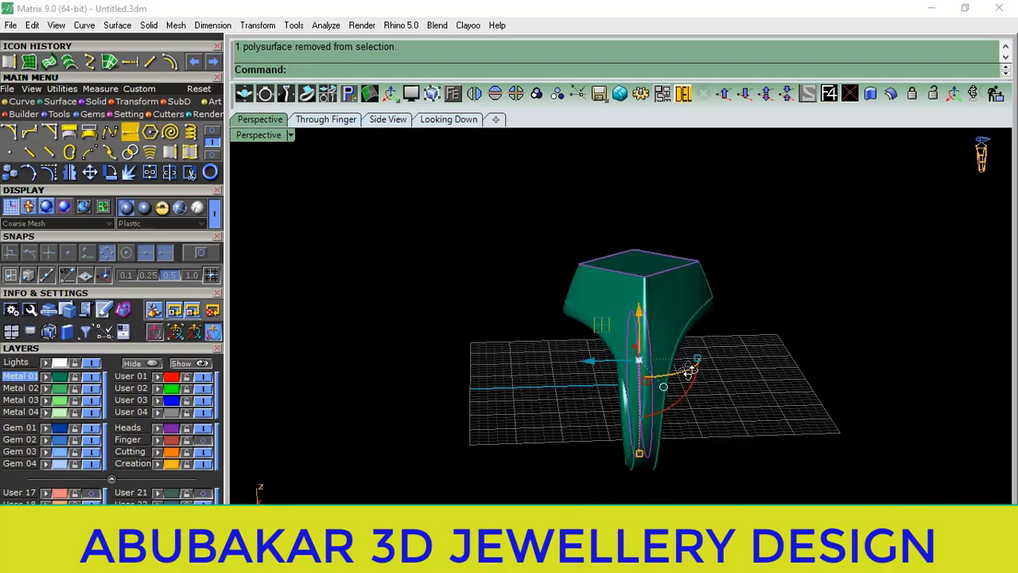
right_click_drag(644, 377, 585, 249)
mouse_move(648, 271)
right_mouse_down()
mouse_move(622, 340)
mouse_move(605, 273)
mouse_move(518, 266)
mouse_move(528, 274)
right_mouse_up()
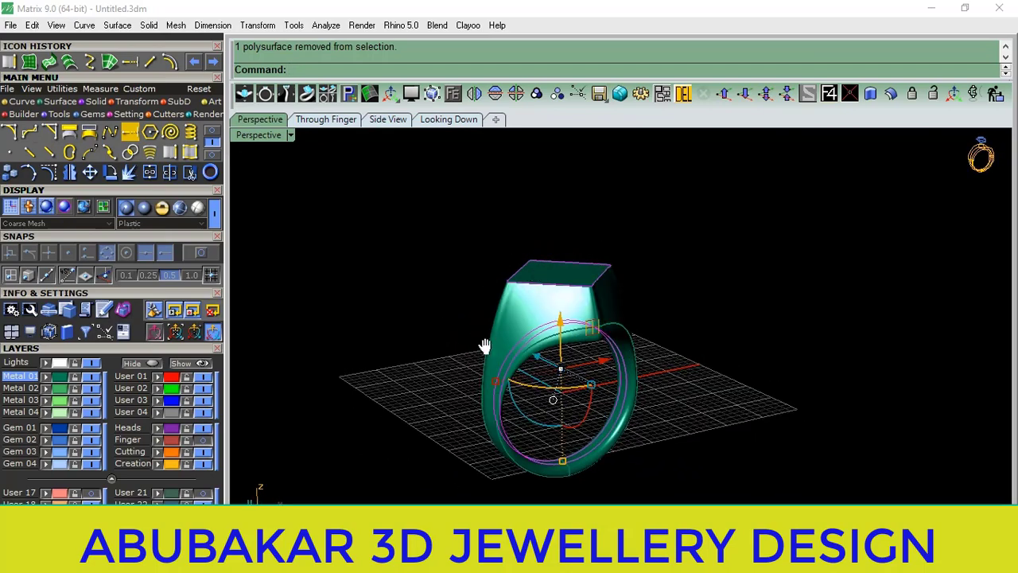
right_click_drag(484, 345, 524, 328, "shift")
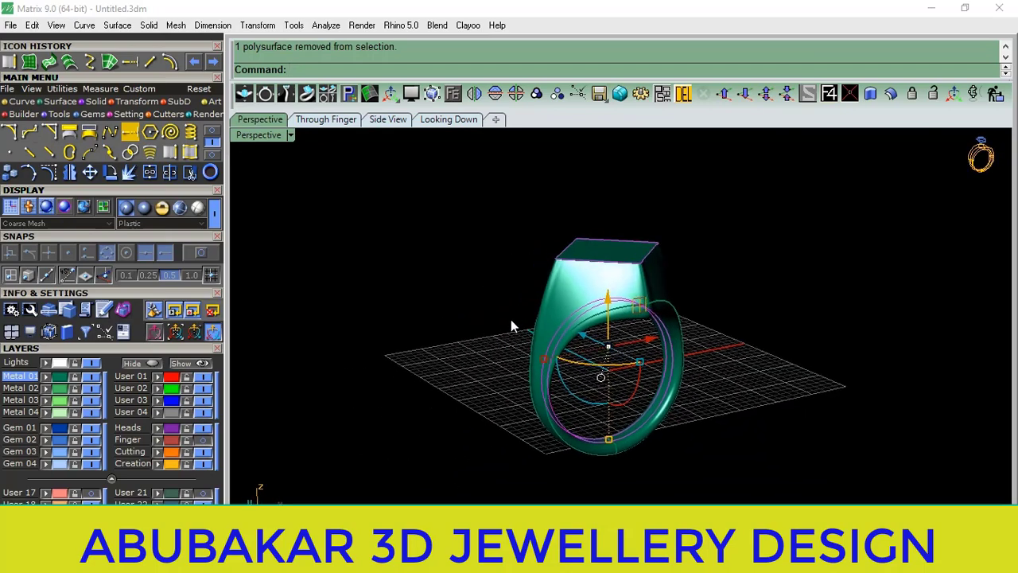
key("Delete")
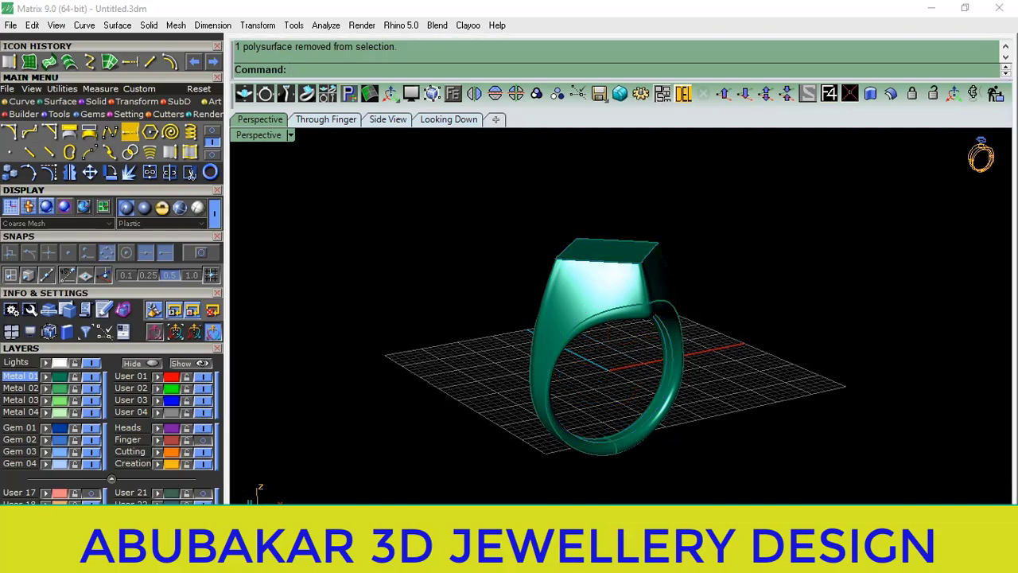
mouse_move(597, 326)
right_mouse_down()
mouse_move(820, 310)
mouse_move(603, 308)
mouse_move(605, 364)
mouse_move(573, 318)
mouse_move(564, 409)
mouse_move(666, 318)
mouse_move(653, 315)
mouse_move(596, 370)
mouse_move(529, 288)
right_mouse_up()
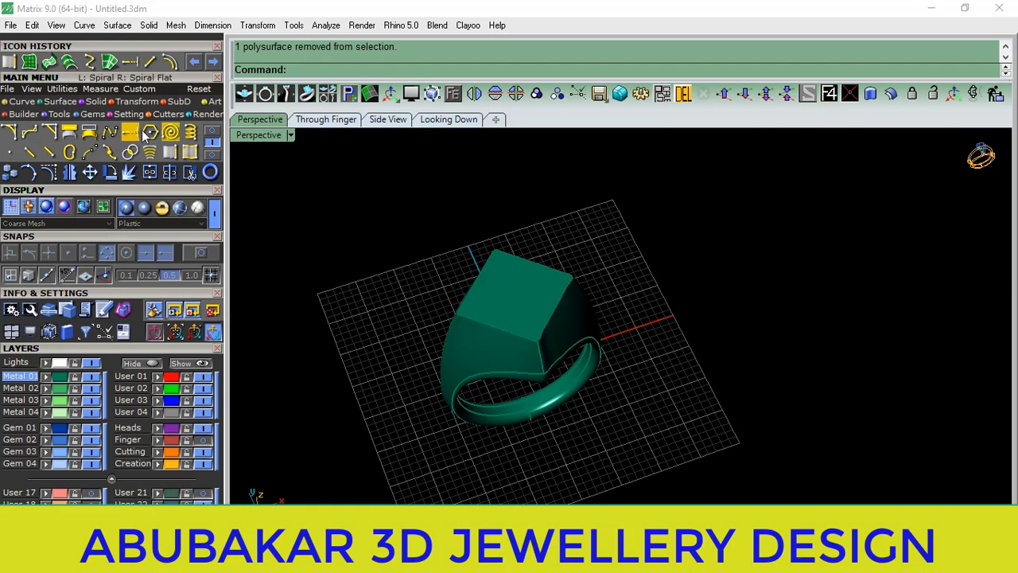
left_click(212, 131)
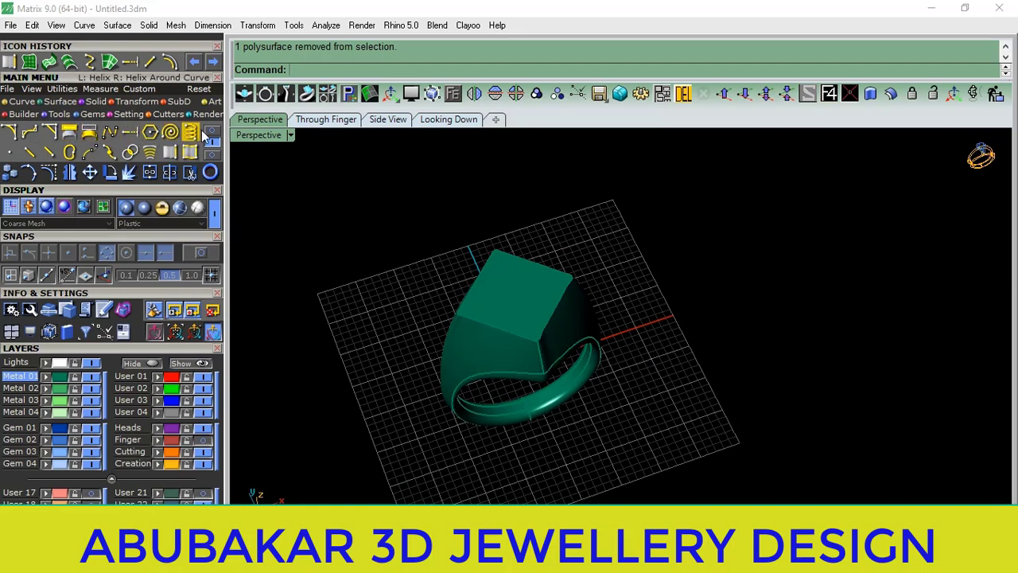
Create a square outline curve from the ring's top face and move it beside the ring.
left_click(72, 132)
left_click(503, 291)
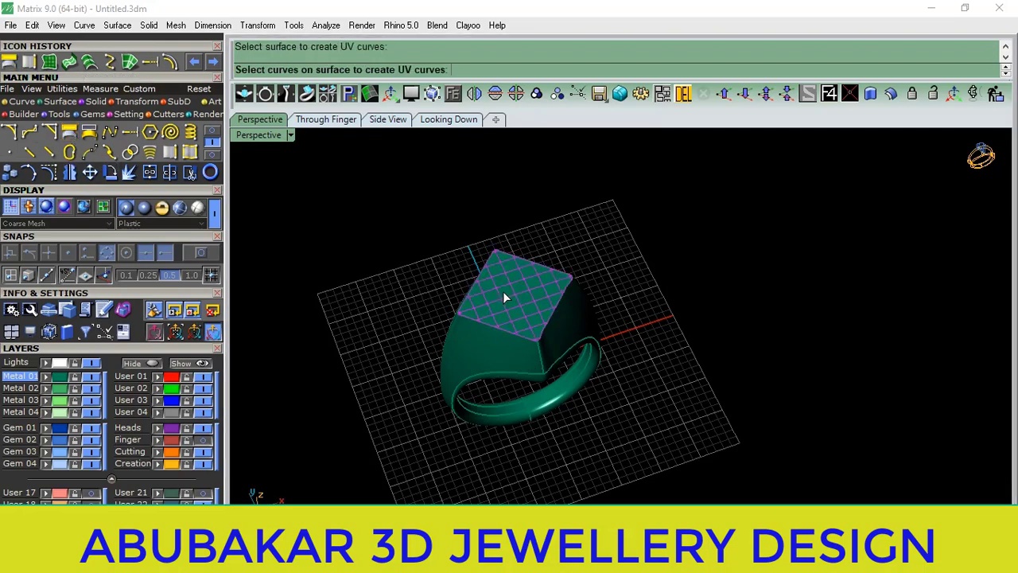
key("Return")
right_click_drag(503, 292, 580, 268)
left_click(448, 119)
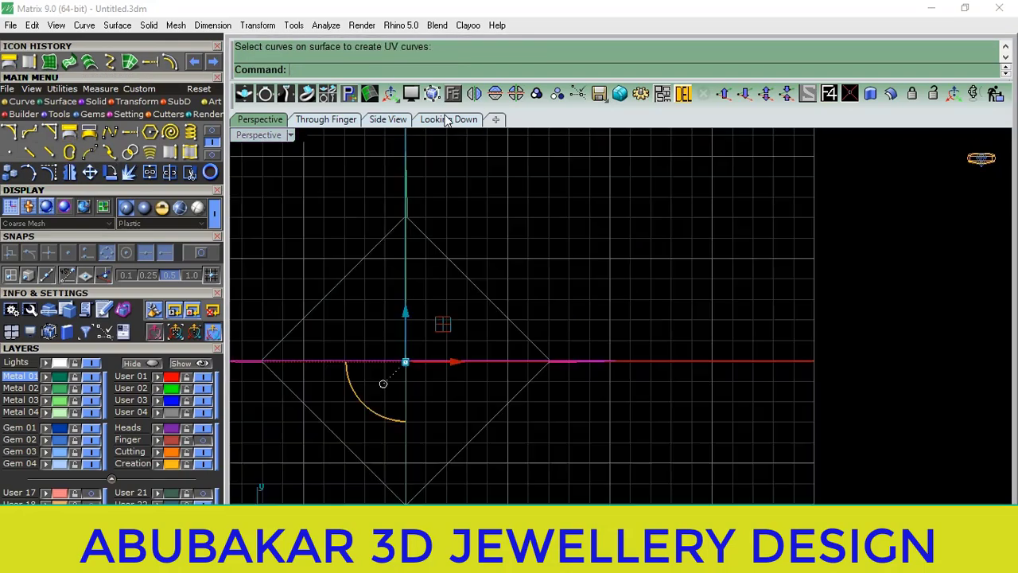
left_click_drag(526, 279, 641, 298)
key("Escape")
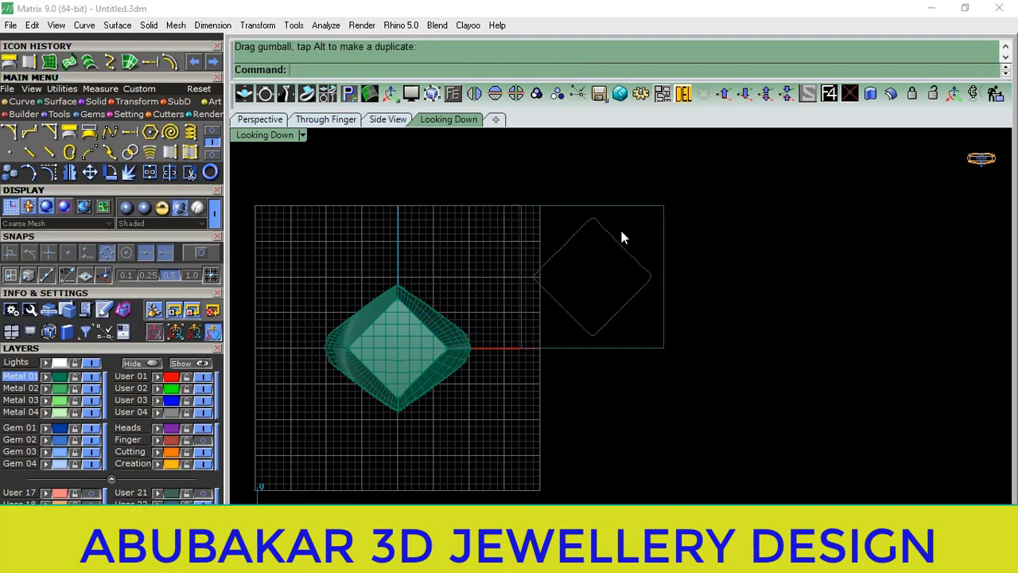
left_click(629, 257)
mouse_move(602, 263)
left_mouse_down()
mouse_move(643, 359)
mouse_move(664, 360)
left_mouse_up()
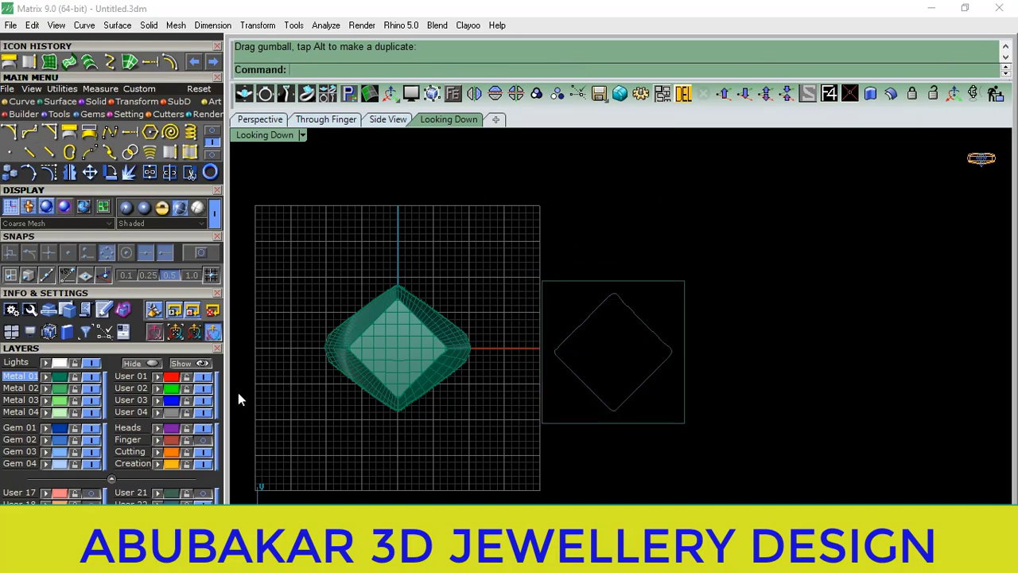
Import the saved project Default_18.3dm from the Projects list.
left_click(143, 350)
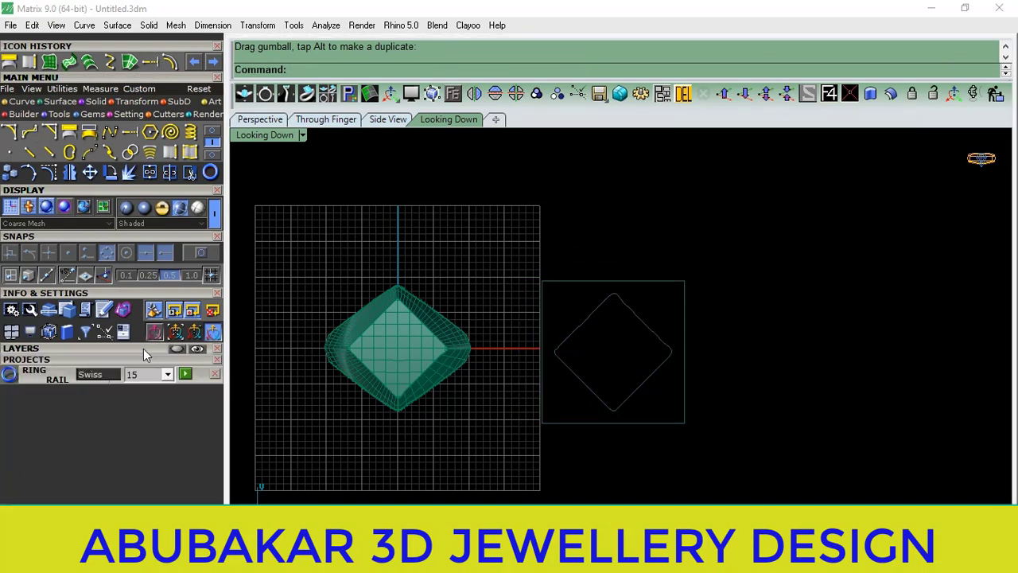
left_click(184, 361)
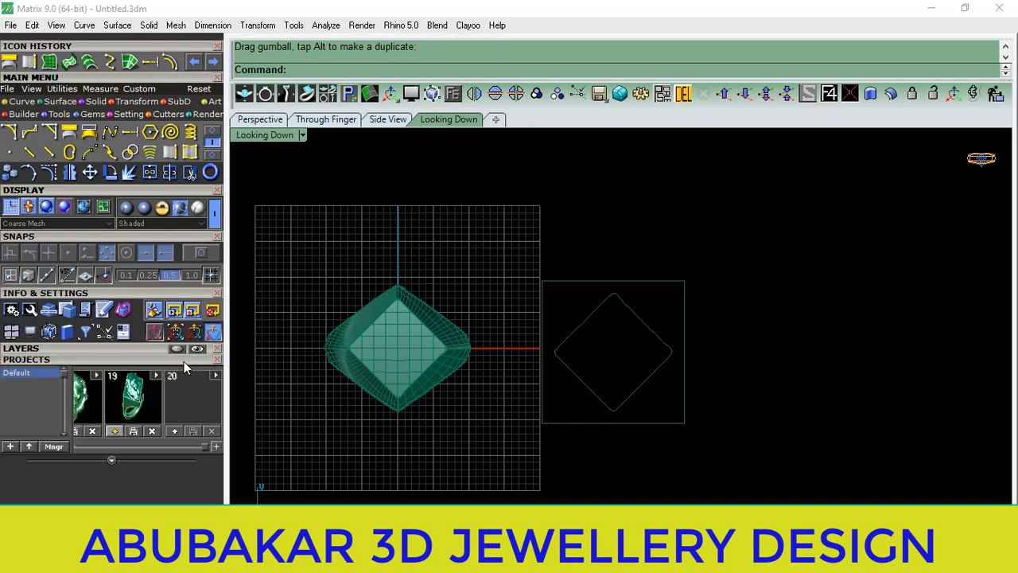
double_click(94, 377)
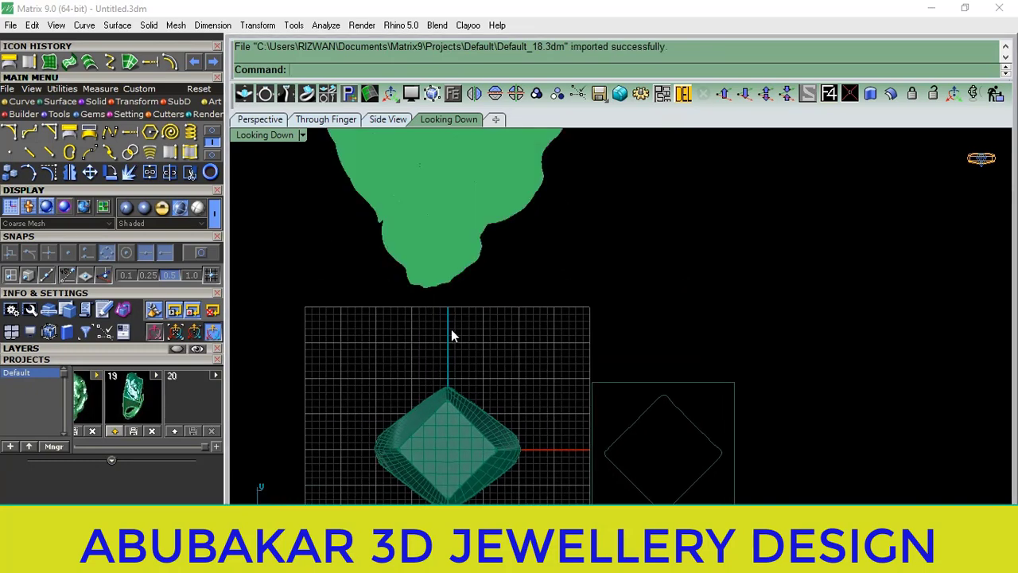
Display the imported lion head in Plastic mode and zoom in on it.
left_click(139, 213)
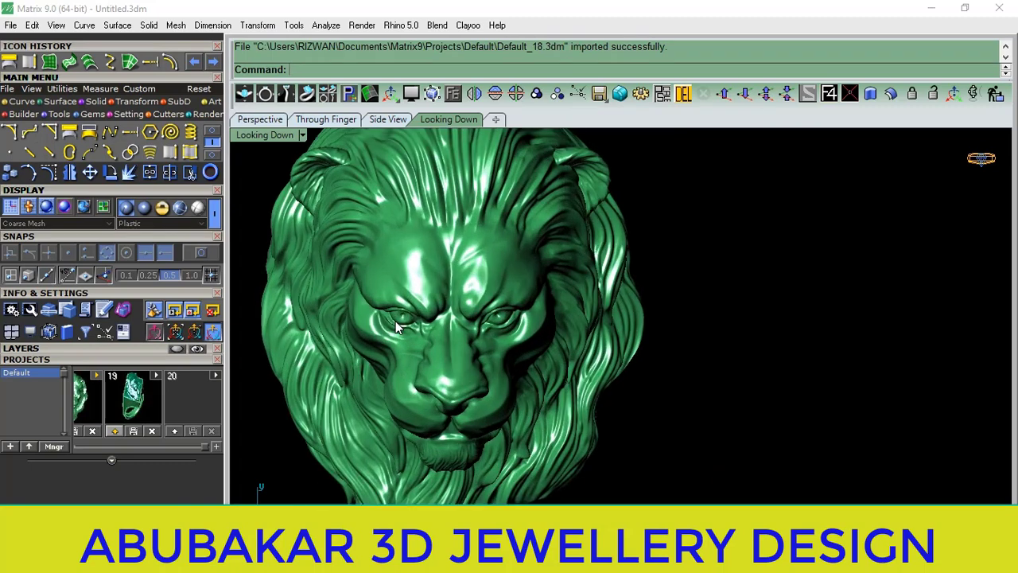
scroll(396, 326, "down", 2)
scroll(395, 327, "down", 1)
scroll(406, 318, "down", 1)
scroll(396, 330, "down", 1)
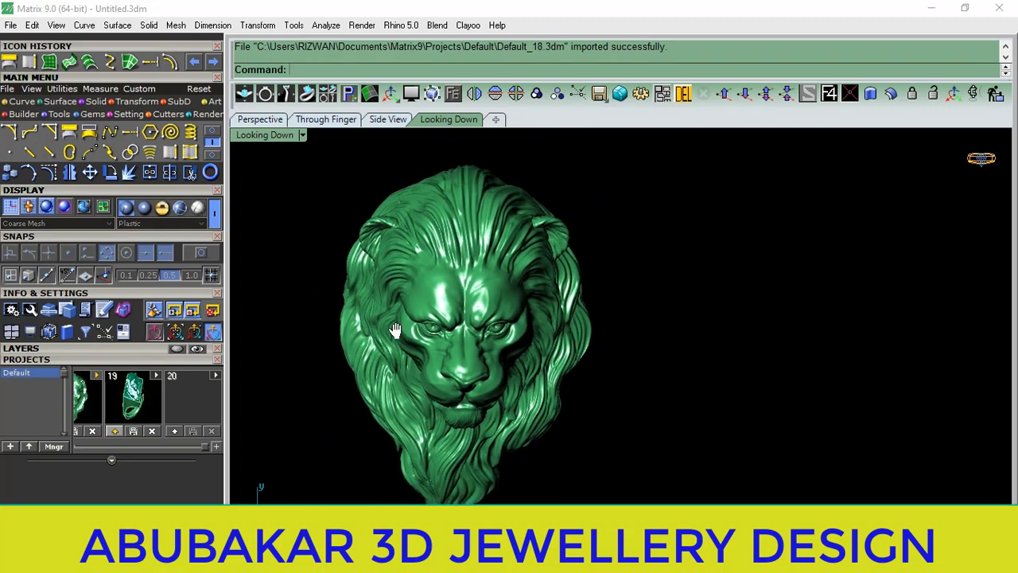
right_click_drag(395, 330, 400, 338)
Open the Matrix Art panel and frame the lion head front-on.
left_click(213, 101)
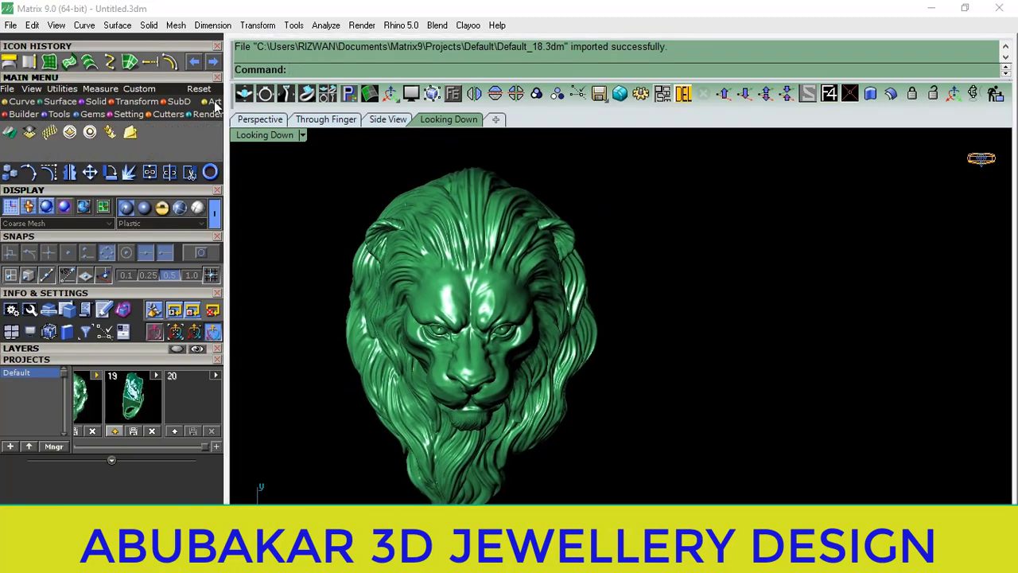
left_click(10, 132)
mouse_move(373, 289)
right_mouse_down("shift")
mouse_move(576, 341)
mouse_move(570, 346)
right_mouse_up("shift")
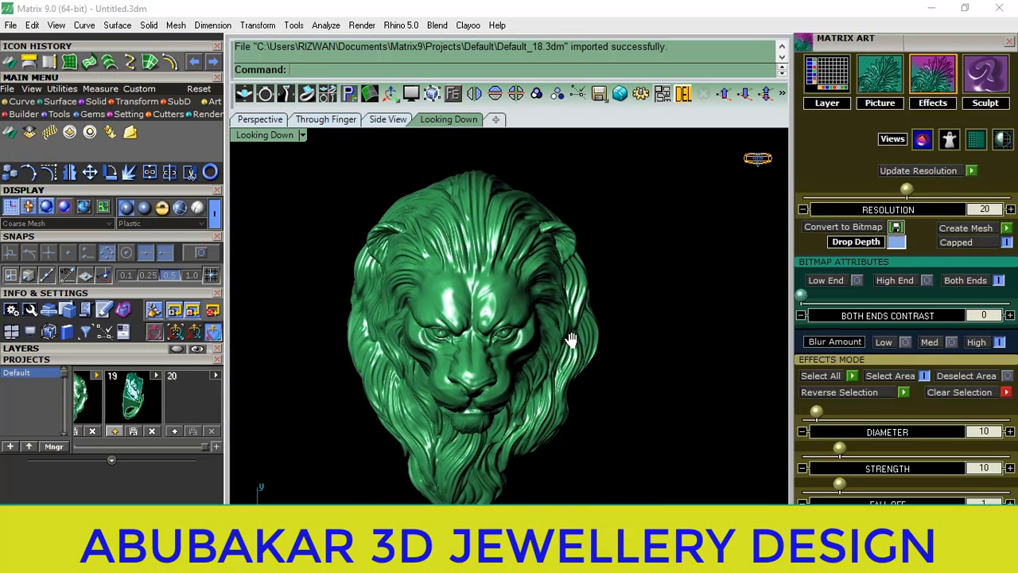
right_click_drag(615, 420, 637, 357)
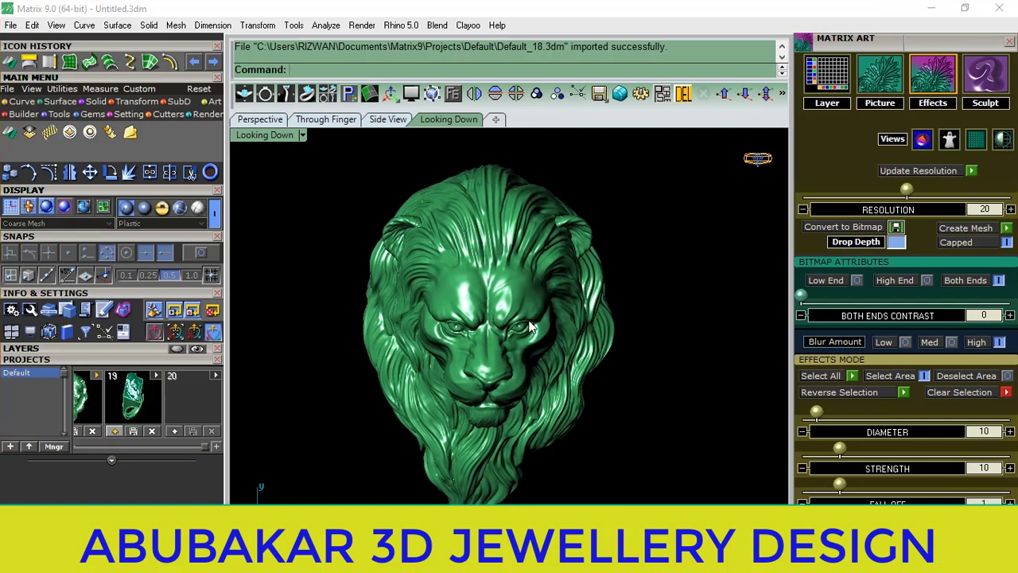
left_click(59, 89)
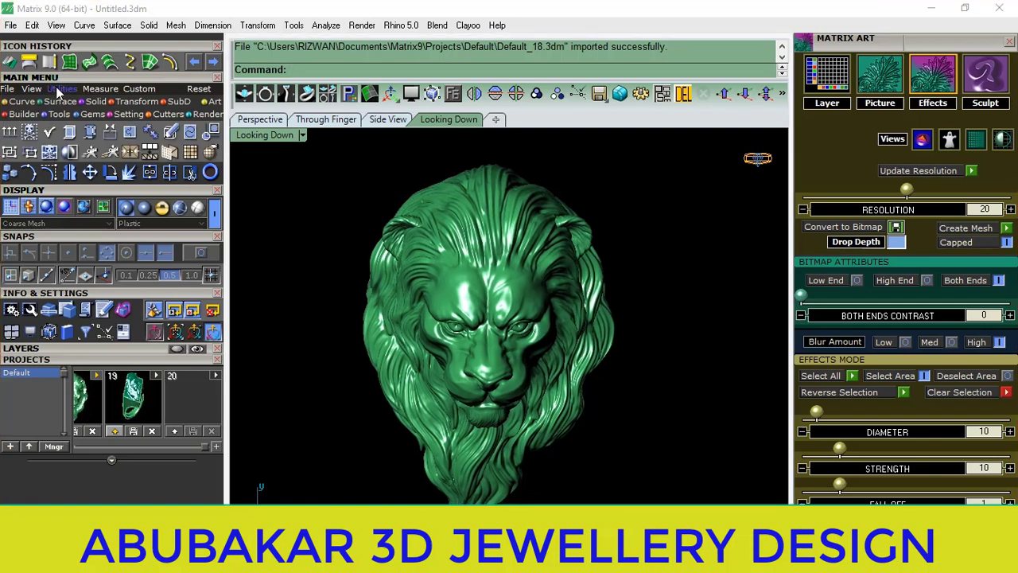
Turn on Show Z Buffer to render the lion head as a greyscale depth image.
left_click(69, 153)
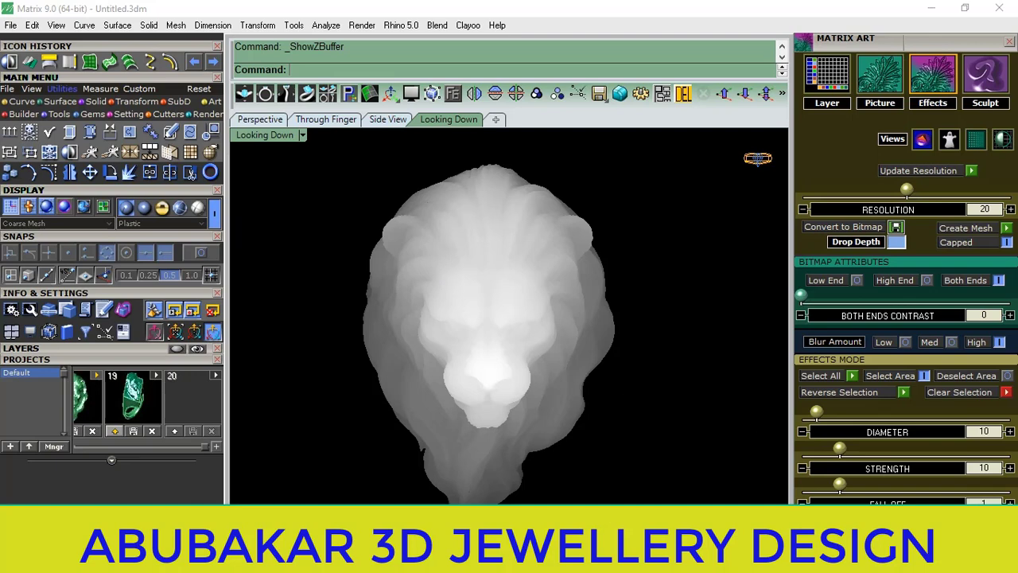
mouse_move(549, 380)
right_mouse_down()
mouse_move(562, 370)
mouse_move(555, 380)
right_mouse_up()
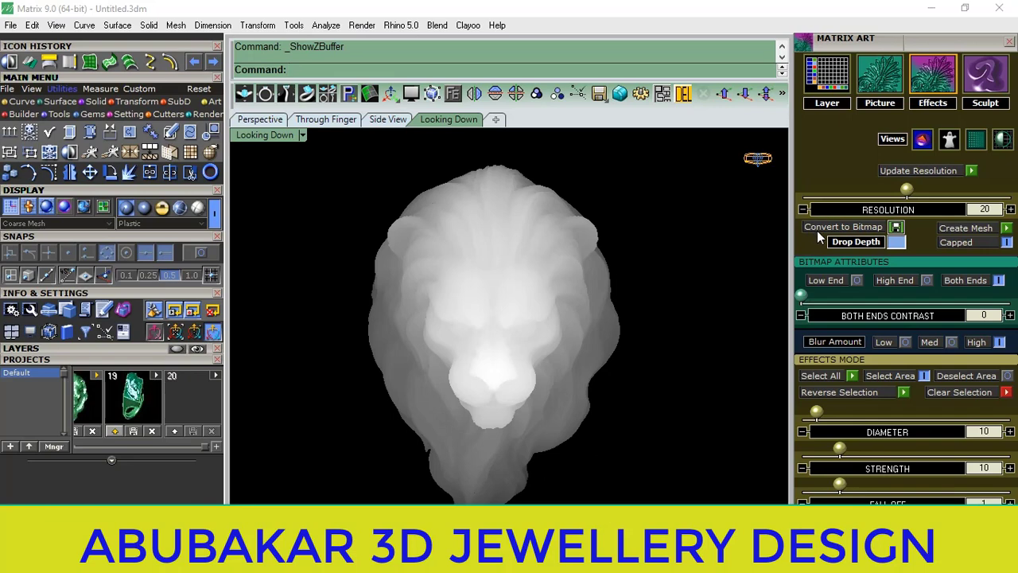
Save the lion's depth image as Desktop bitmap 67, then turn Z Buffer off.
left_click(897, 228)
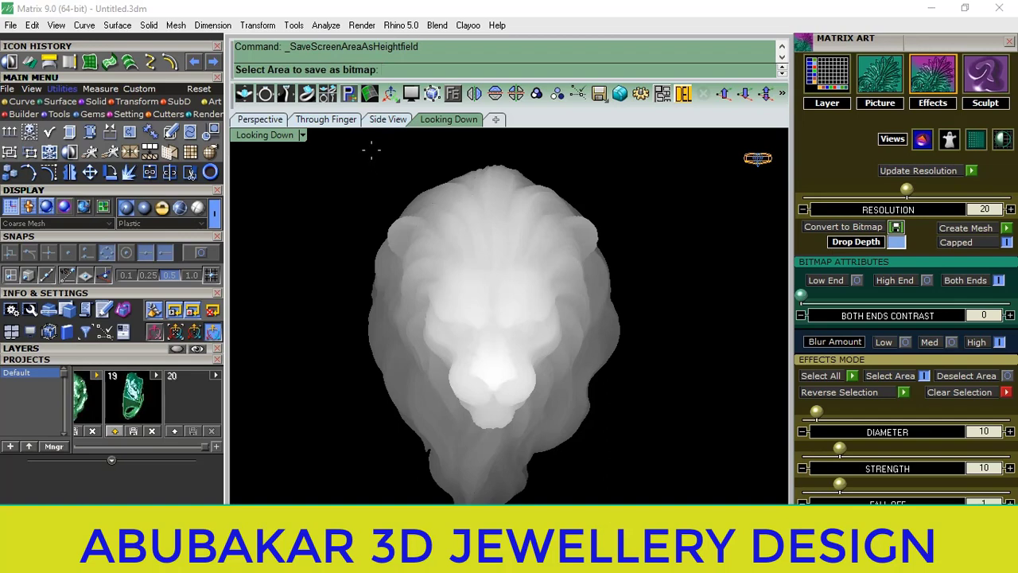
left_click_drag(370, 148, 624, 503)
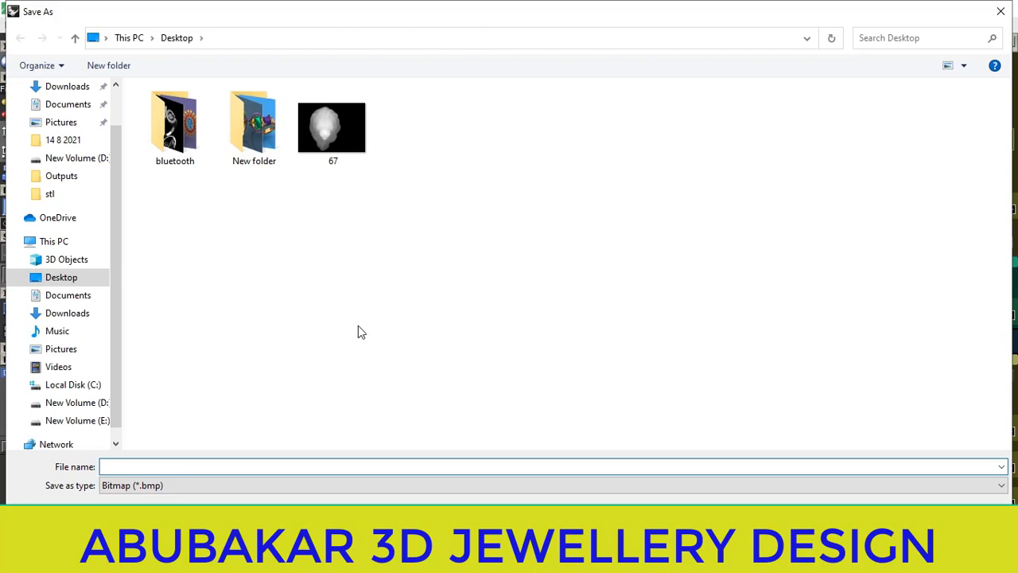
left_click(330, 135)
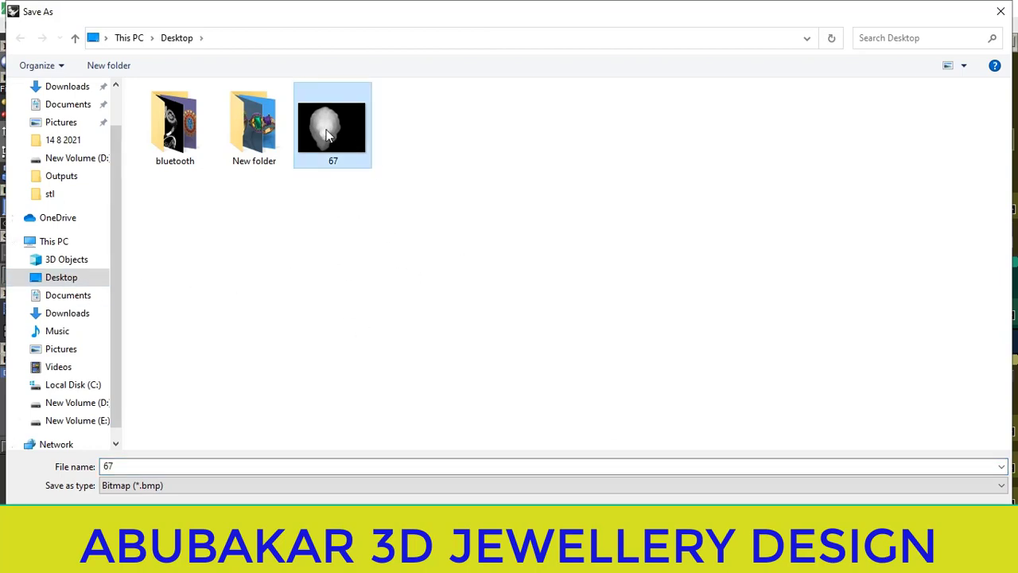
key("Return")
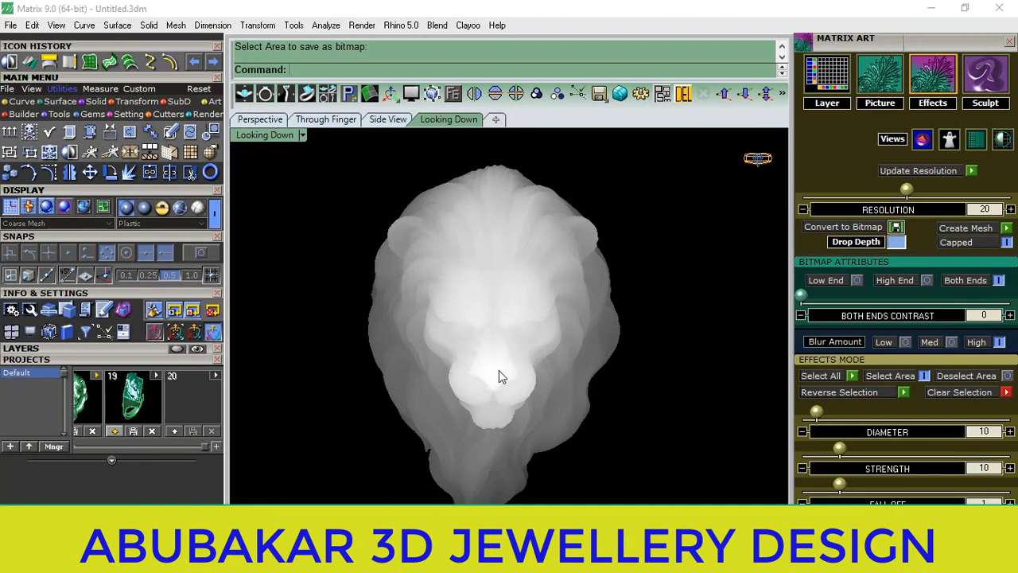
left_click(70, 155)
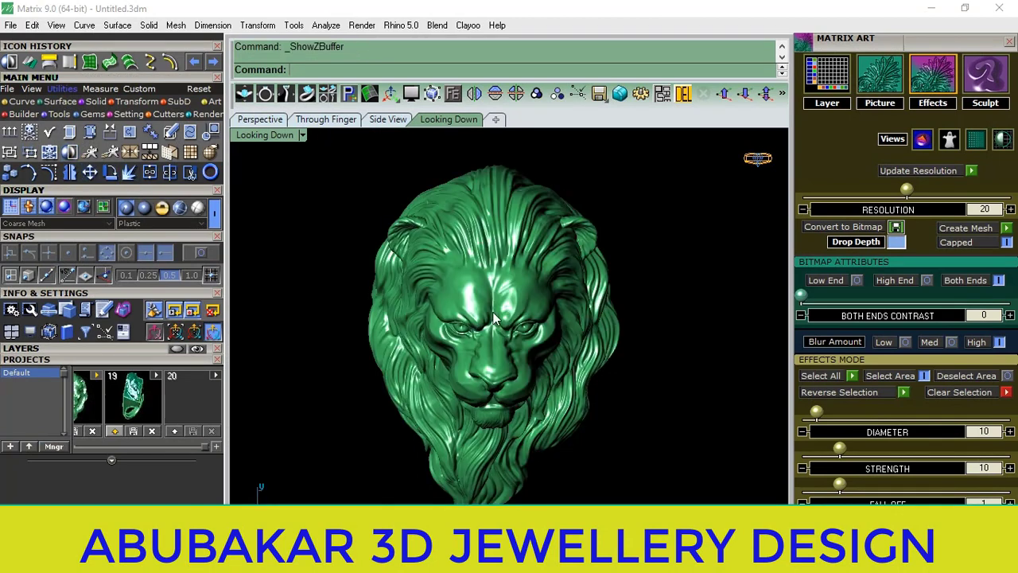
Delete the lion mesh and fill the square outline curve as a Matrix Art layer.
left_click(492, 318)
key("Delete")
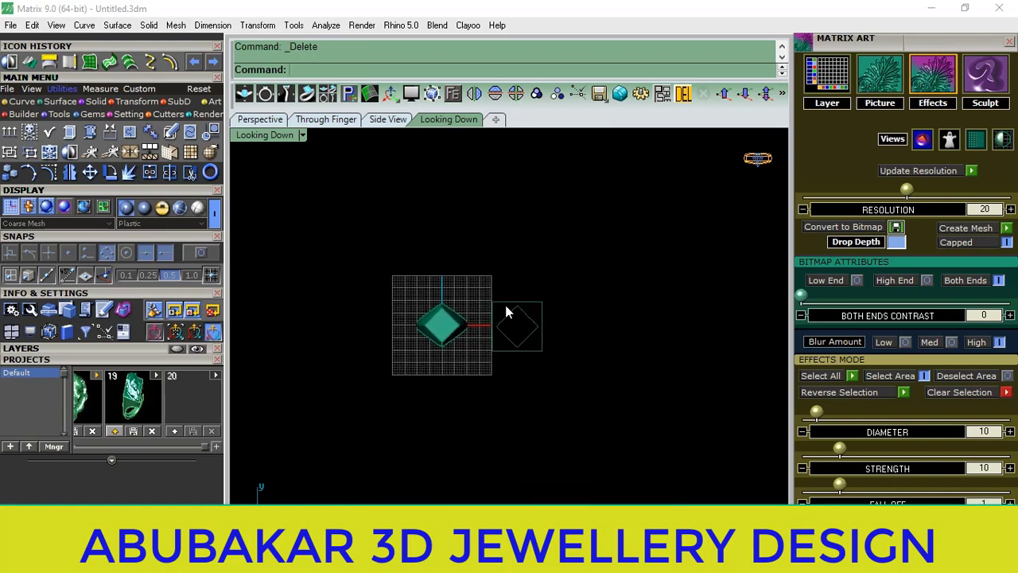
left_click(807, 74)
left_click(591, 347)
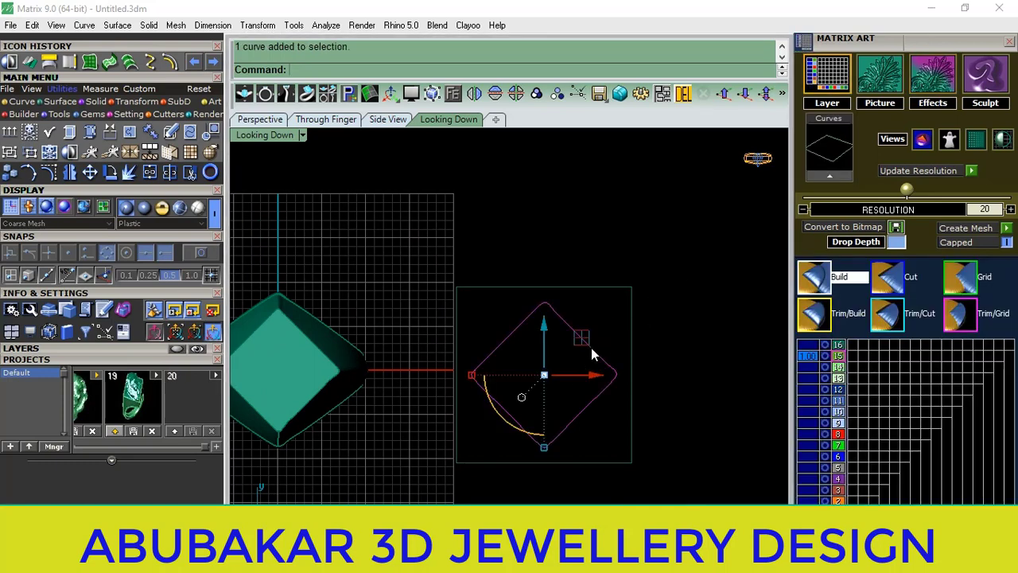
left_click(832, 176)
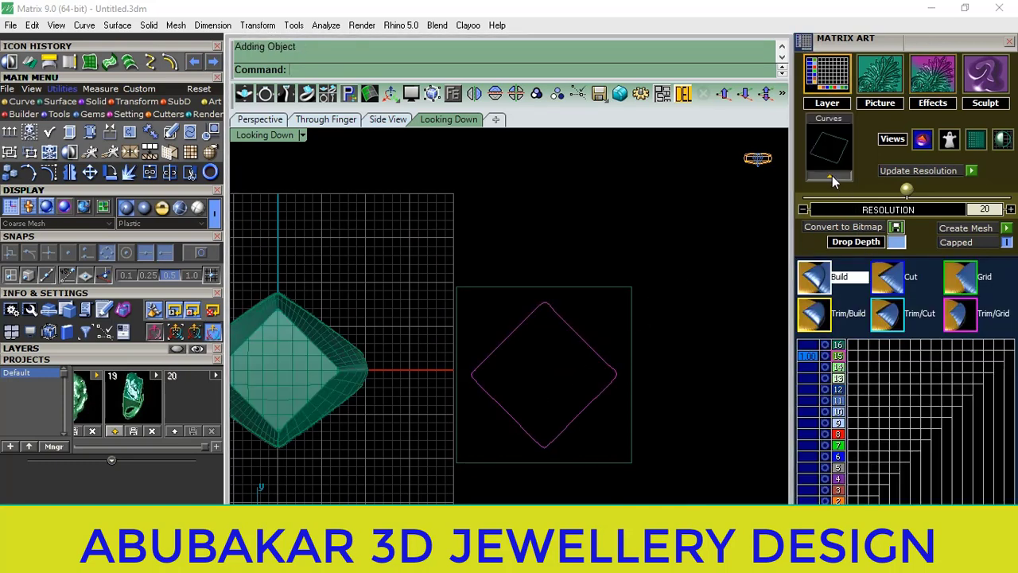
View the flat square layer in Perspective and bring up the Matrix Art Picture controls.
left_click(253, 121)
mouse_move(509, 350)
right_mouse_down()
mouse_move(518, 364)
mouse_move(527, 346)
mouse_move(549, 367)
mouse_move(456, 332)
mouse_move(541, 342)
right_mouse_up()
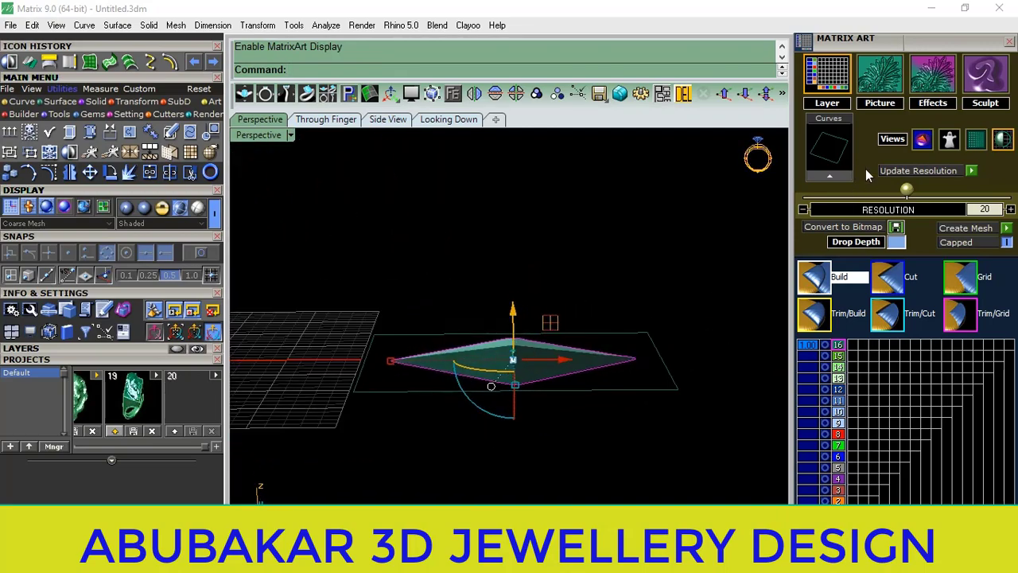
scroll(867, 108, "down", 2)
mouse_move(631, 248)
right_mouse_down()
mouse_move(607, 339)
mouse_move(557, 355)
mouse_move(577, 382)
right_mouse_up()
mouse_move(482, 359)
right_mouse_down()
mouse_move(538, 338)
mouse_move(488, 366)
mouse_move(562, 329)
mouse_move(509, 360)
right_mouse_up()
scroll(885, 165, "up", 2)
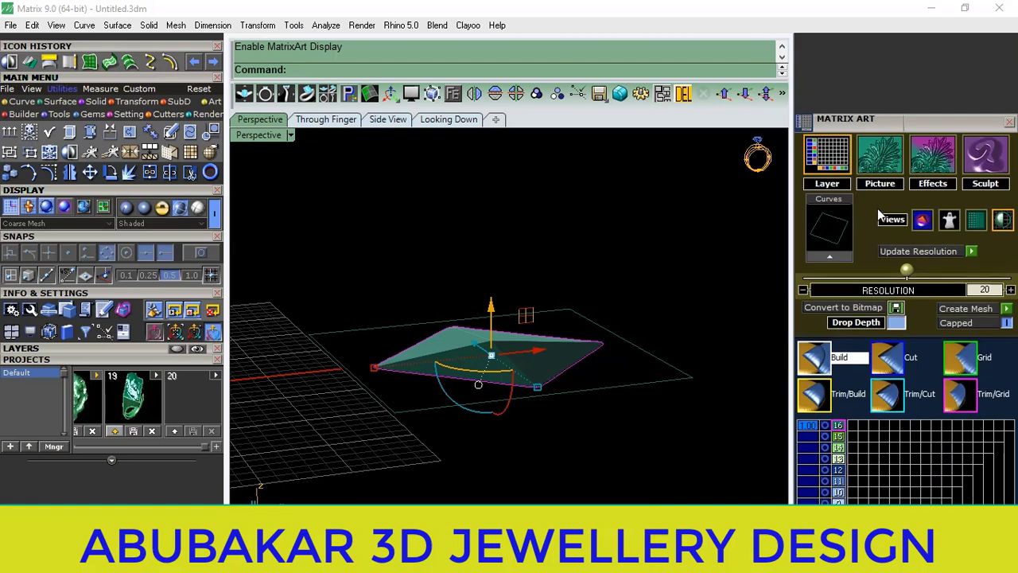
left_click(885, 163)
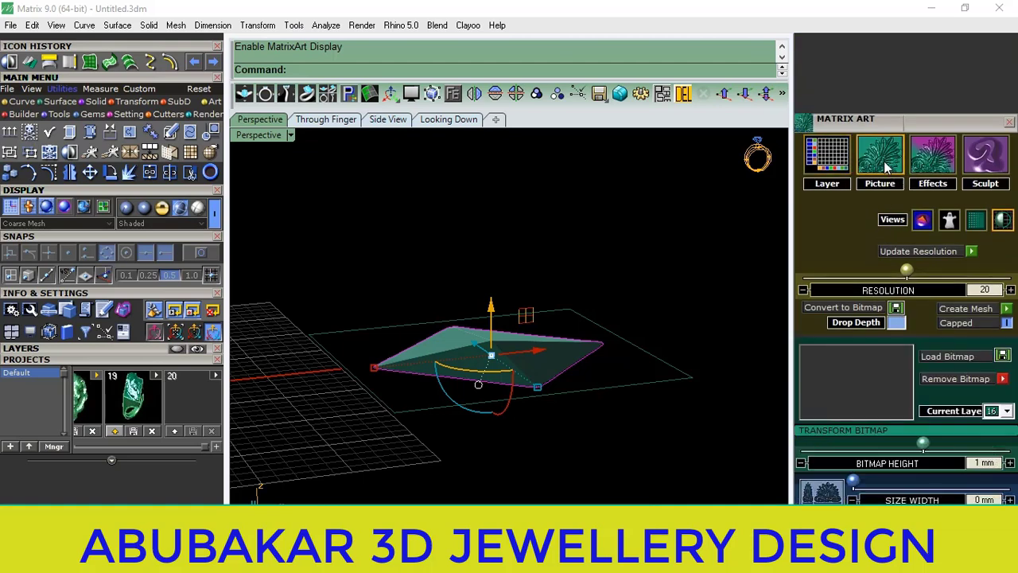
Load the saved 67 depth image onto the square layer as a raised relief.
left_click(863, 379)
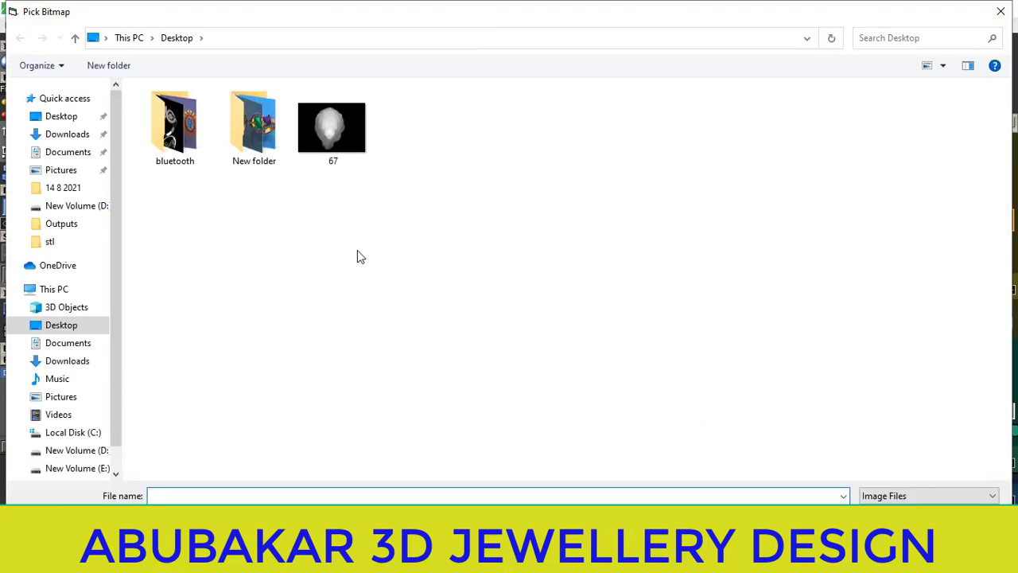
left_click(338, 136)
double_click(338, 137)
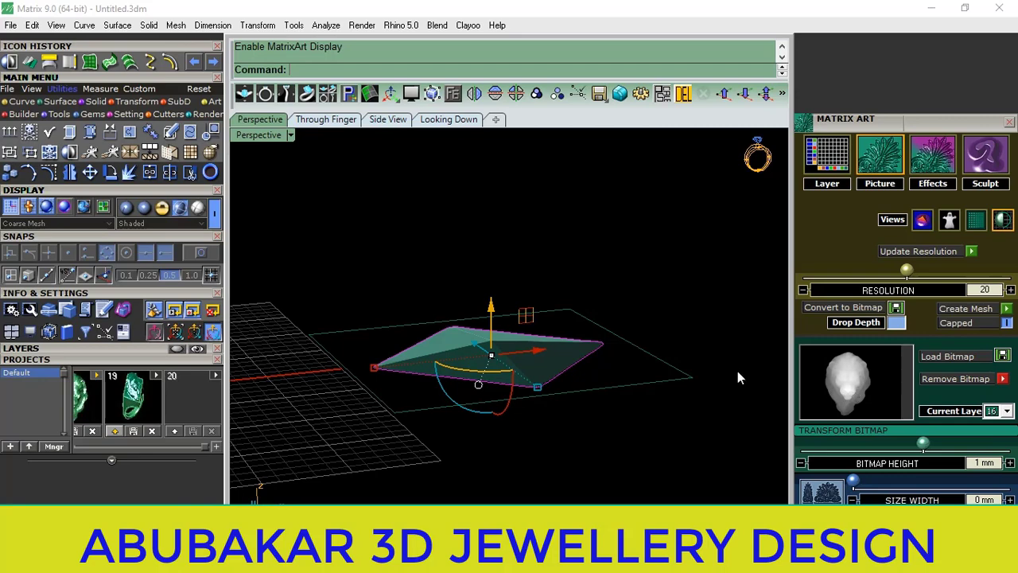
right_click_drag(526, 366, 443, 136)
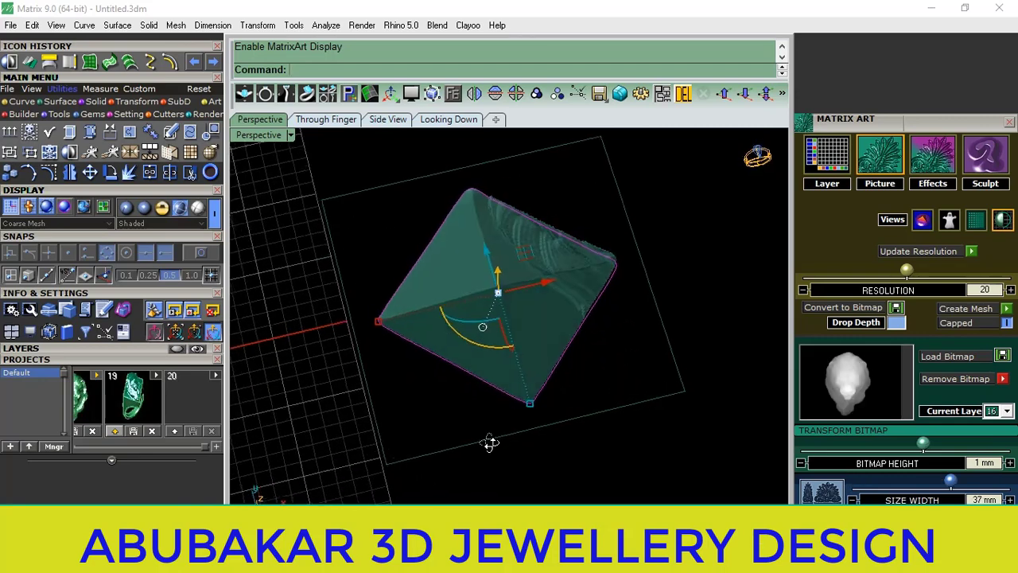
right_click_drag(488, 273, 557, 357)
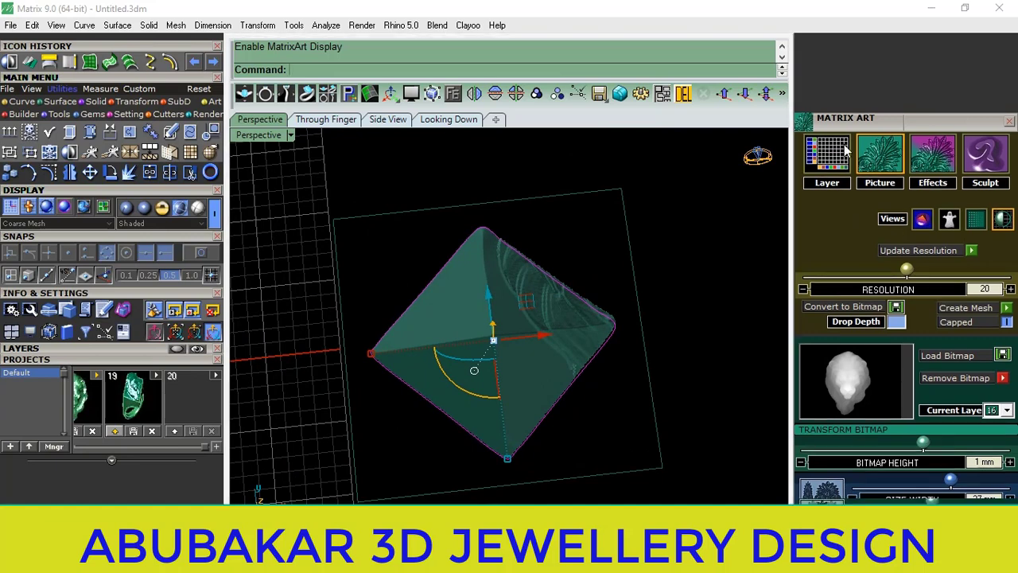
scroll(944, 305, "down", 3)
Resize the lion relief to 20.94 × 15.31 mm and offset it to -1.32, 0.57.
mouse_move(952, 355)
left_mouse_down()
mouse_move(907, 355)
mouse_move(912, 375)
left_mouse_up()
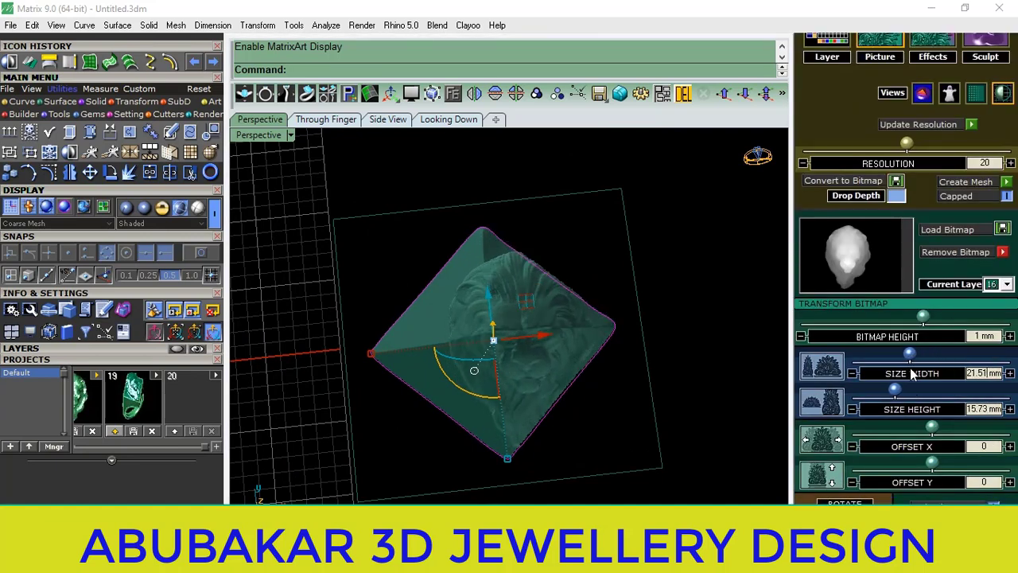
left_click_drag(934, 466, 930, 465)
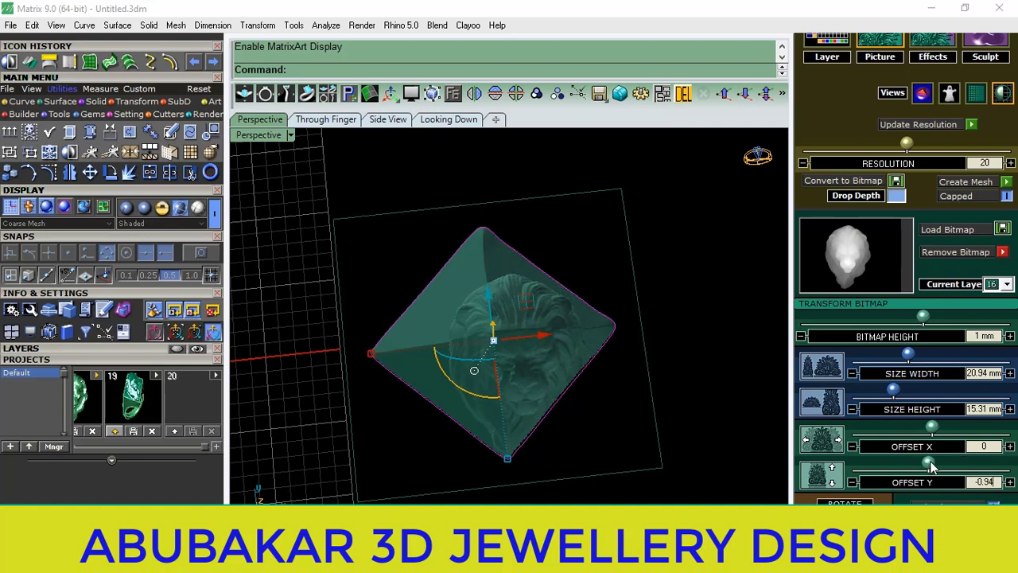
left_click_drag(931, 430, 928, 431)
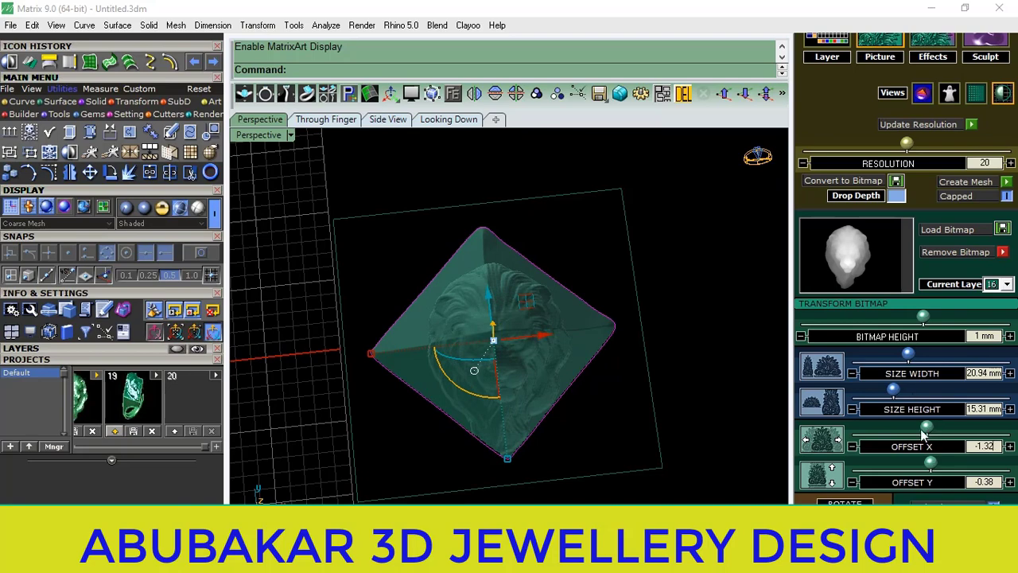
left_click_drag(932, 465, 936, 466)
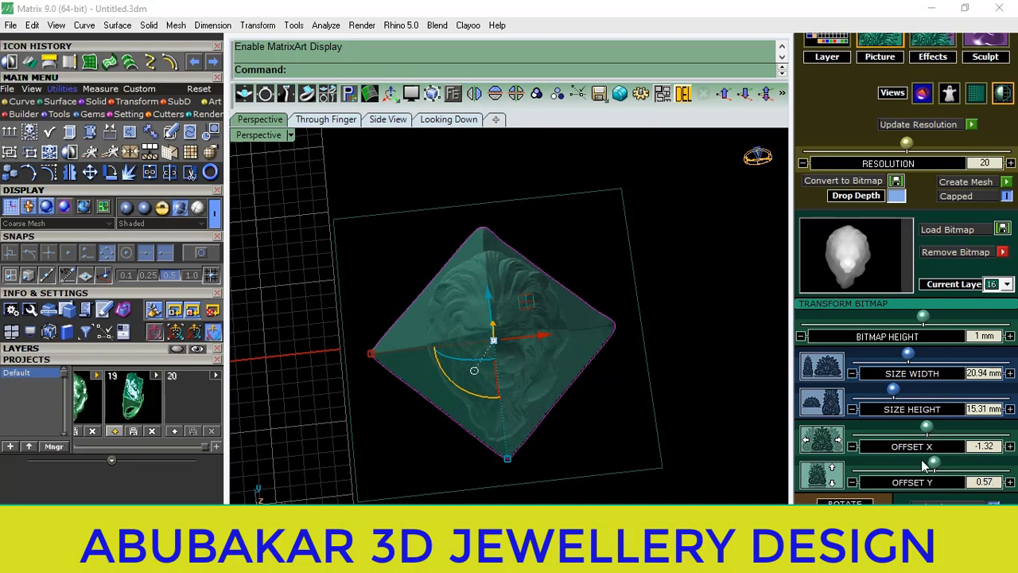
mouse_move(525, 397)
right_mouse_down()
mouse_move(503, 404)
mouse_move(608, 381)
mouse_move(637, 352)
mouse_move(533, 355)
right_mouse_up()
Raise the lion relief's bitmap height to 3.36 mm.
scroll(533, 362, "down", 2)
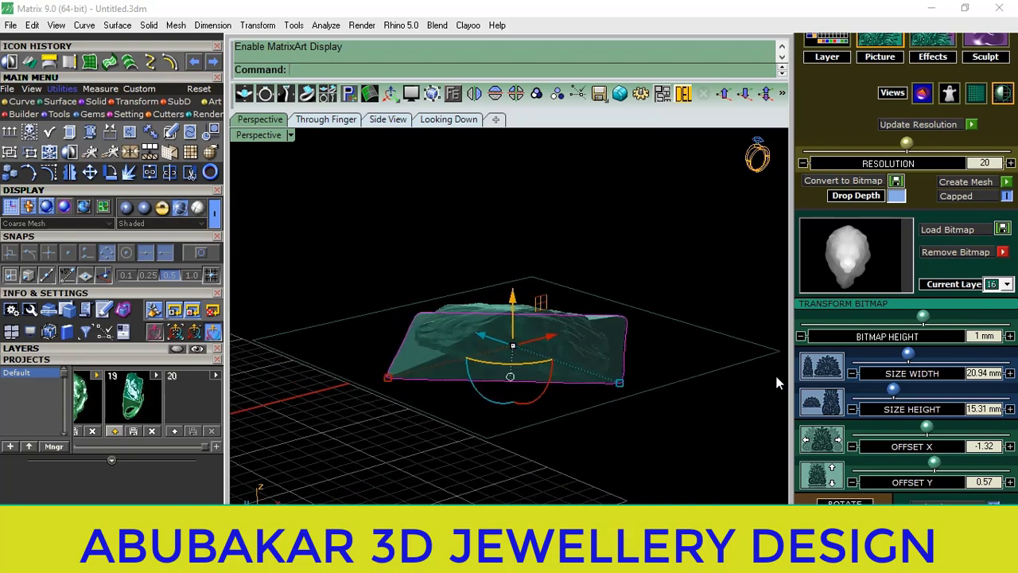
left_click_drag(928, 318, 965, 316)
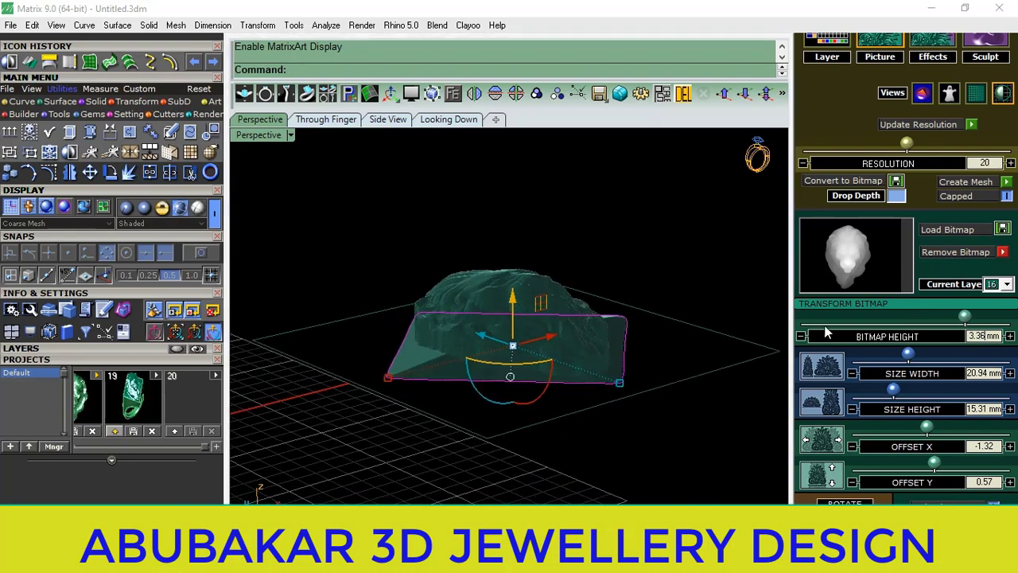
mouse_move(557, 334)
right_mouse_down()
mouse_move(609, 319)
mouse_move(521, 369)
mouse_move(602, 262)
mouse_move(560, 257)
mouse_move(461, 163)
mouse_move(557, 254)
mouse_move(612, 343)
mouse_move(671, 295)
mouse_move(603, 316)
right_mouse_up()
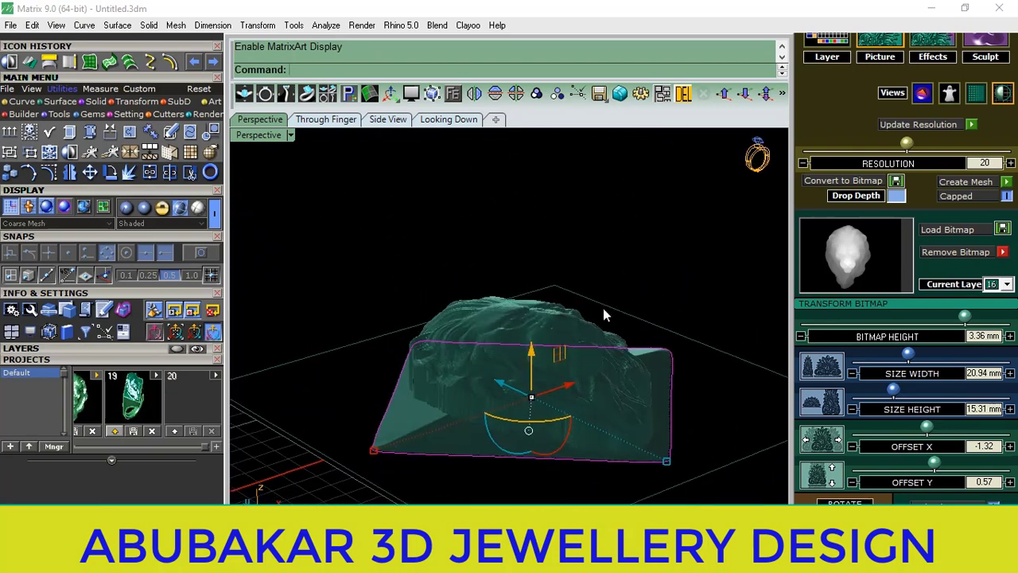
right_click_drag(532, 318, 526, 354)
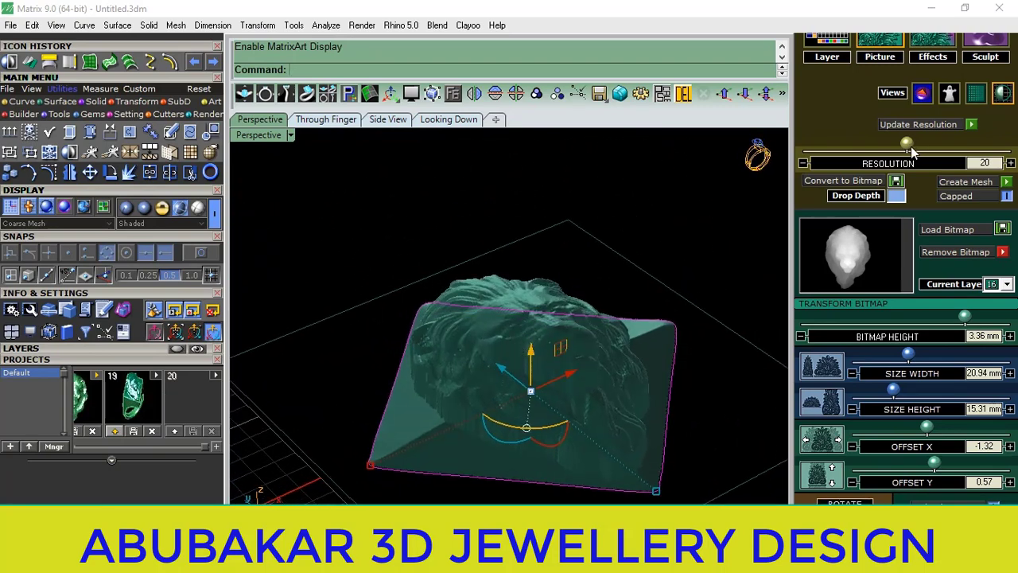
Rebuild the relief at resolution 18 and apply a high Blur Amount in Effects.
left_click_drag(906, 144, 886, 144)
left_click(971, 125)
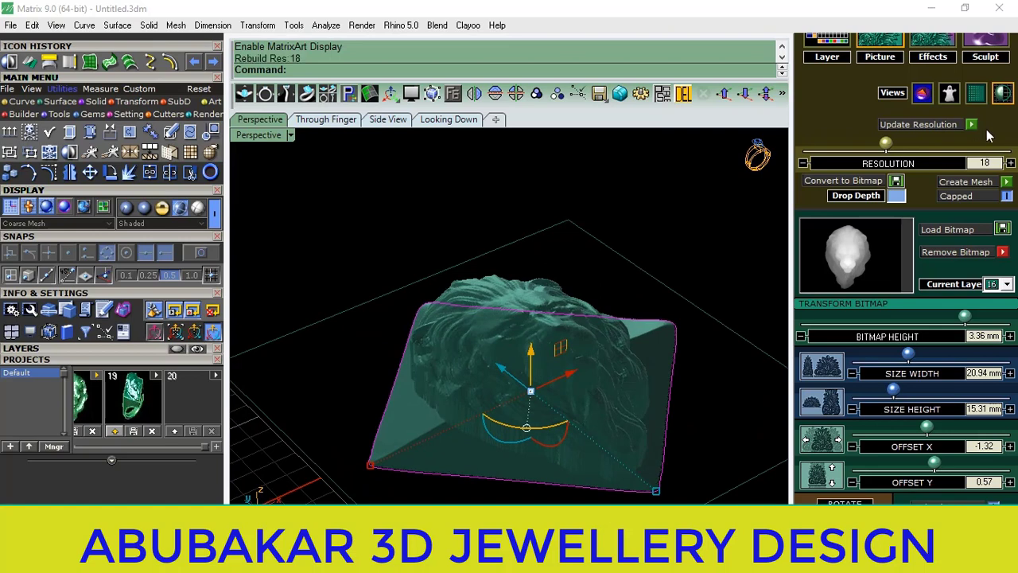
right_click_drag(359, 387, 416, 356)
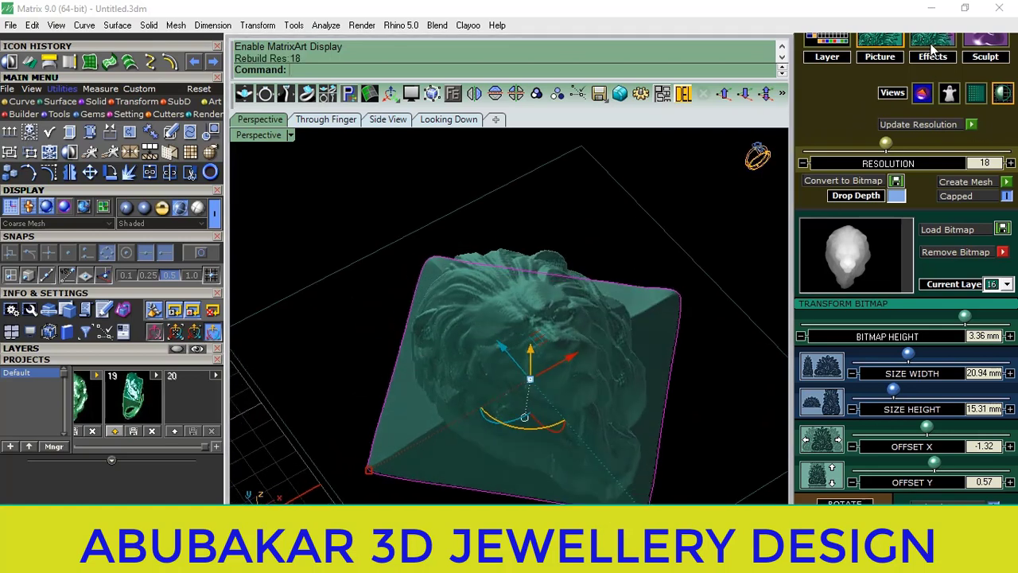
left_click(933, 49)
left_click(1000, 296)
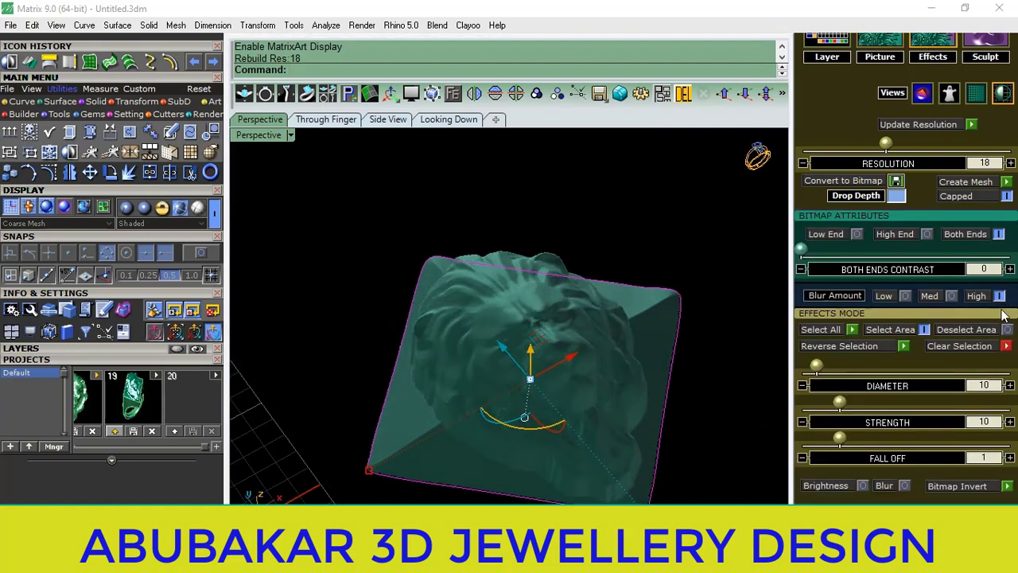
mouse_move(647, 348)
right_mouse_down()
mouse_move(582, 371)
mouse_move(523, 334)
mouse_move(595, 298)
mouse_move(520, 364)
mouse_move(528, 341)
mouse_move(548, 425)
mouse_move(530, 374)
mouse_move(626, 388)
mouse_move(568, 381)
right_mouse_up()
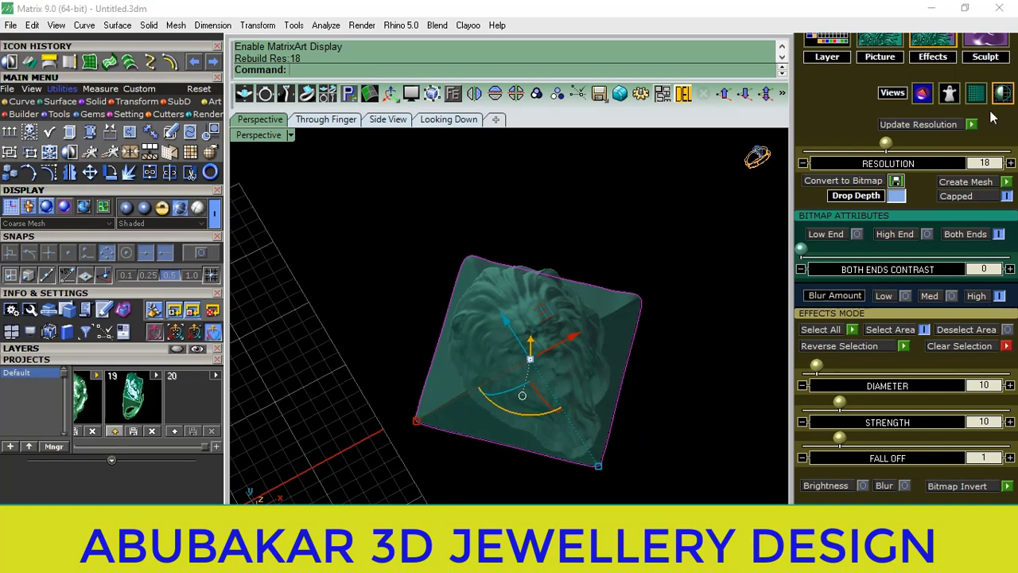
Convert the relief into a real mesh, close Matrix Art and use Plastic display.
left_click(1007, 182)
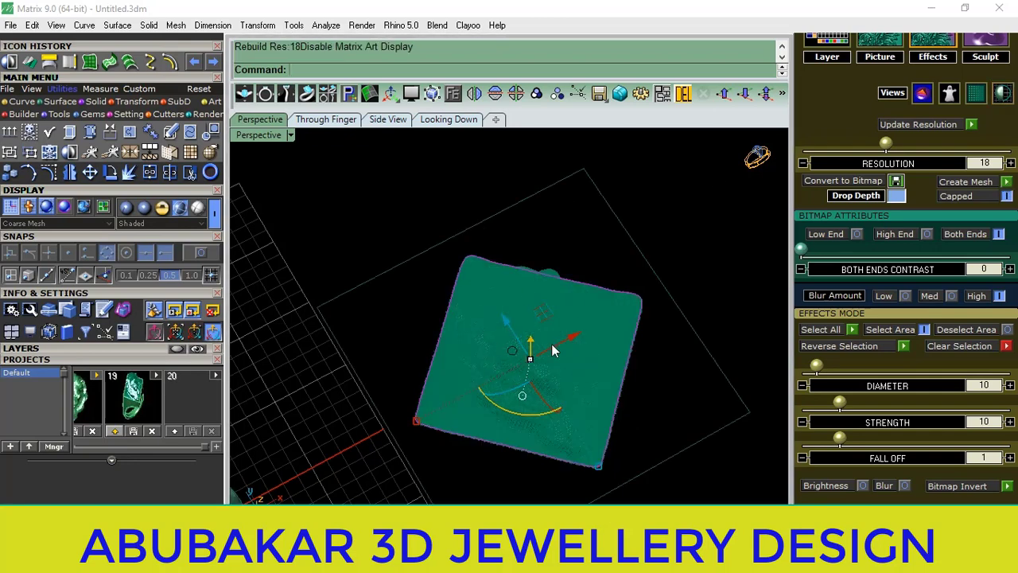
left_click_drag(850, 116, 850, 206)
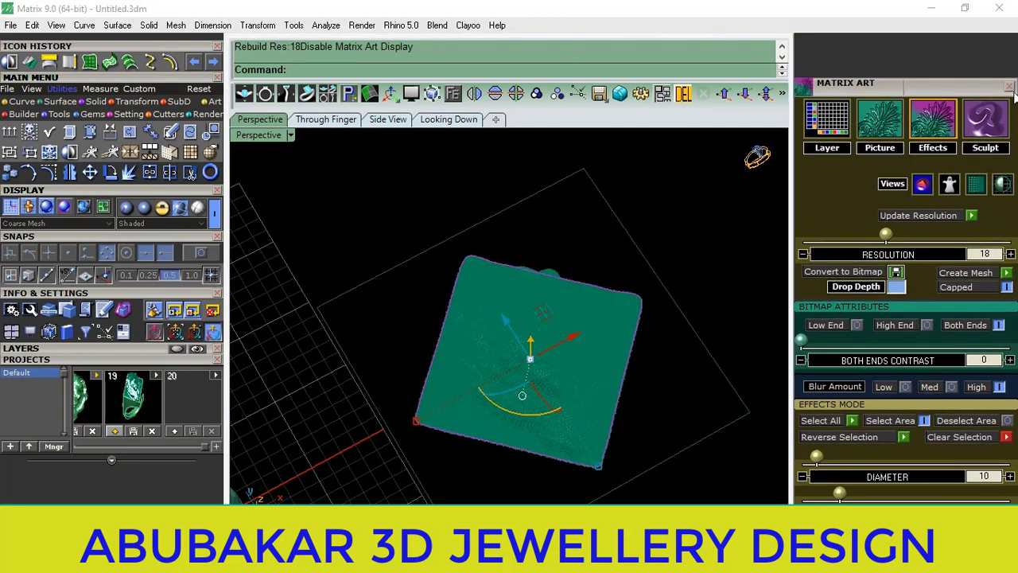
left_click(1009, 86)
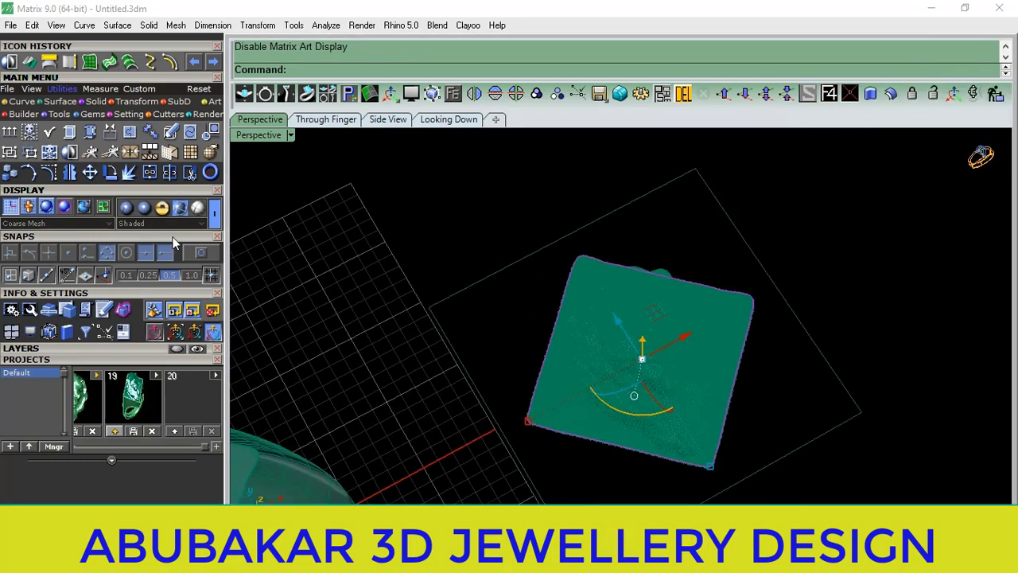
left_click(125, 209)
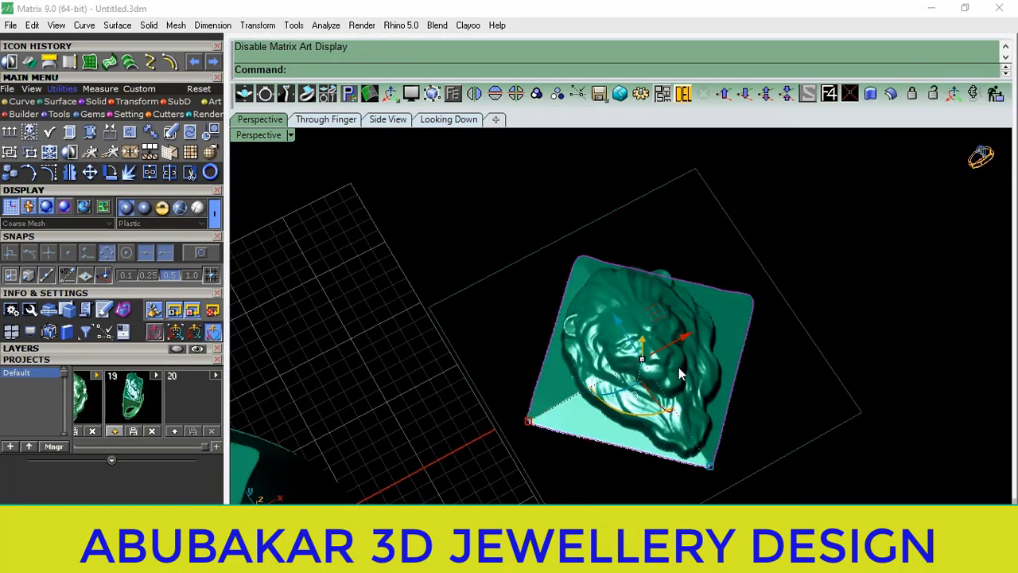
Split the relief mesh into parts and delete its flat plate part.
right_click_drag(680, 374, 523, 457)
mouse_move(636, 397)
right_mouse_down()
mouse_move(684, 452)
mouse_move(675, 172)
mouse_move(657, 191)
mouse_move(662, 339)
right_mouse_up()
left_click(662, 338)
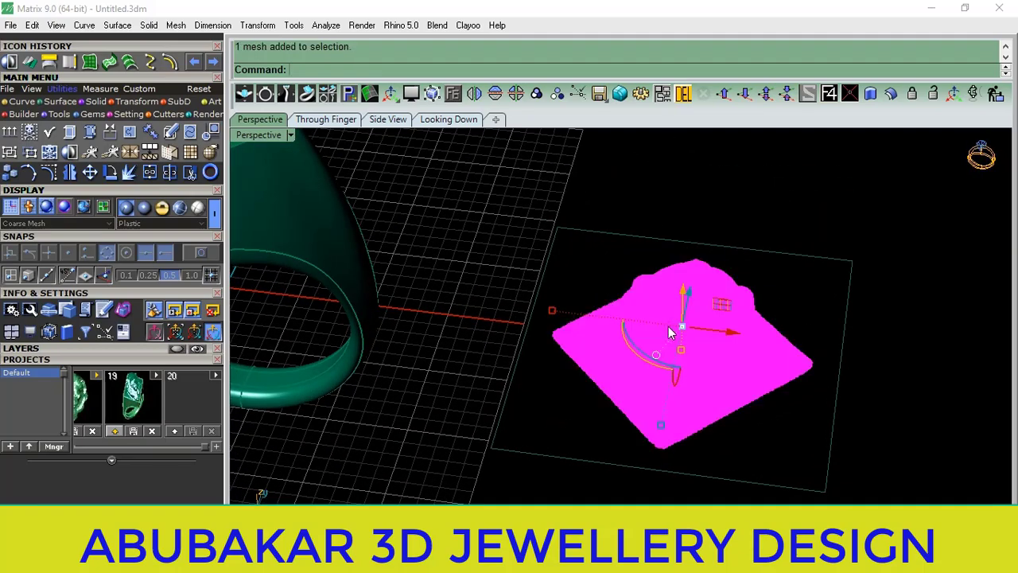
left_click(130, 172)
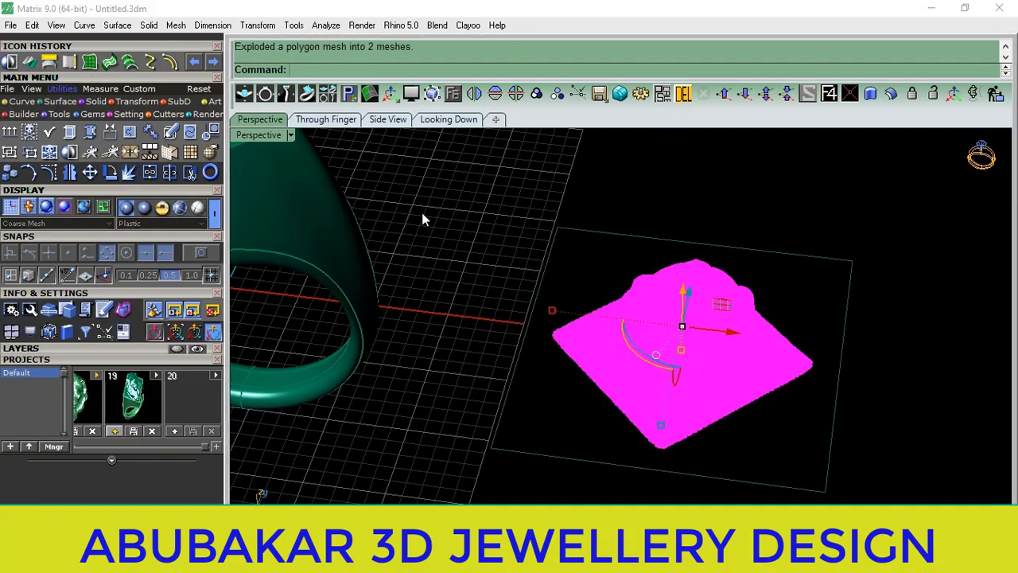
left_click(422, 213)
right_click_drag(541, 281, 615, 193)
left_click(678, 354)
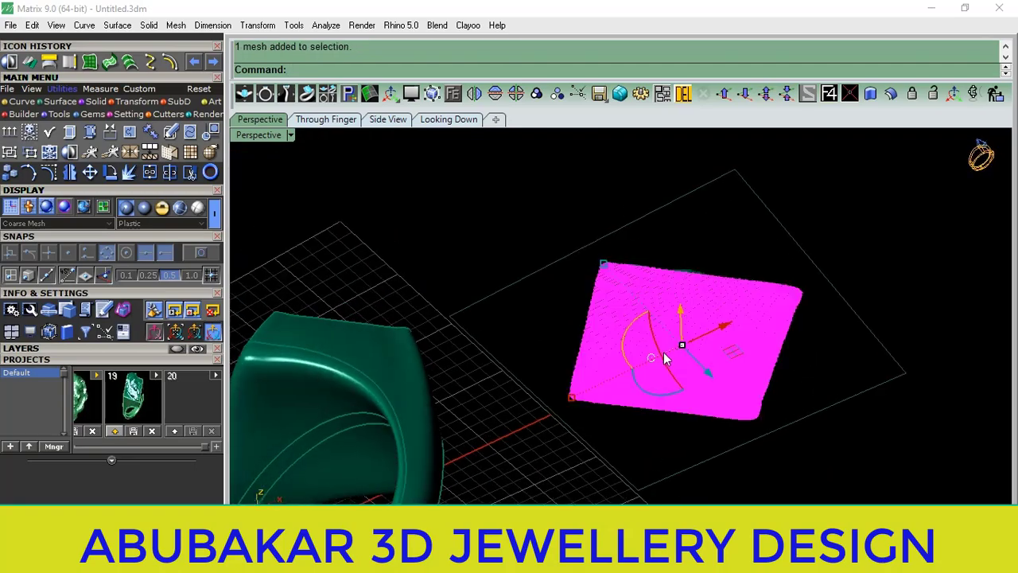
key("Delete")
Select the lion mesh with its outline curves, try wrapping it, then undo.
mouse_move(686, 387)
right_mouse_down()
mouse_move(739, 177)
mouse_move(739, 352)
mouse_move(778, 138)
mouse_move(787, 373)
mouse_move(661, 419)
mouse_move(607, 276)
mouse_move(626, 379)
mouse_move(663, 315)
mouse_move(716, 310)
right_mouse_up()
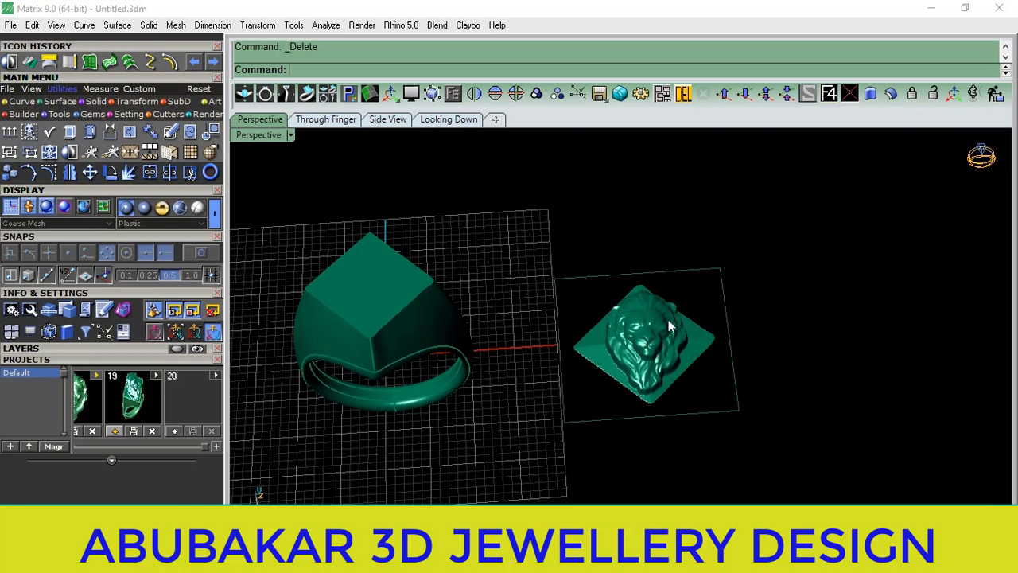
left_click_drag(526, 499, 525, 504)
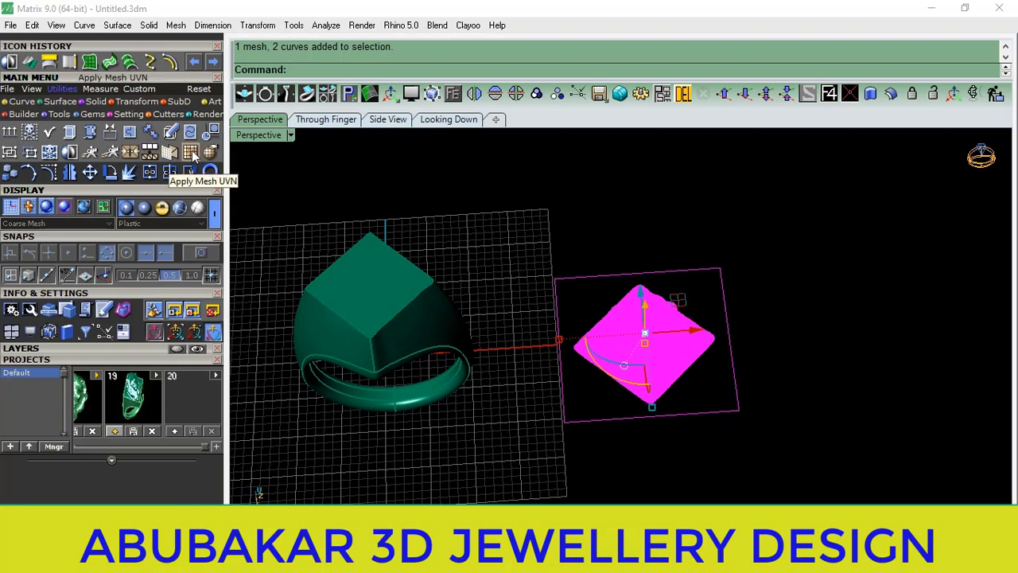
left_click(194, 156)
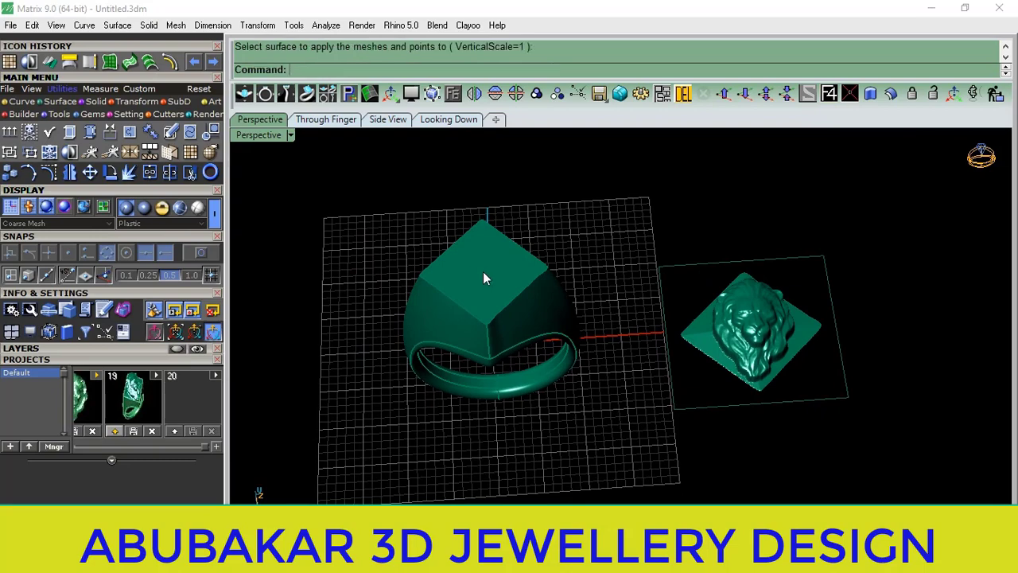
right_click_drag(483, 272, 553, 293)
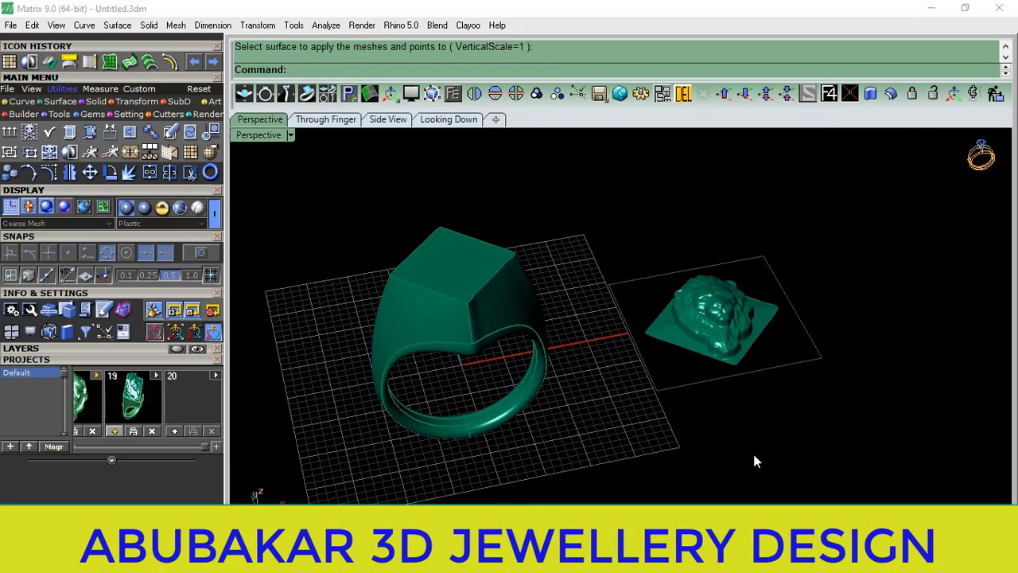
key("ctrl+z")
Wrap the lion mesh onto the ring's square top, then select the plate and two curves.
right_click_drag(662, 352, 781, 302)
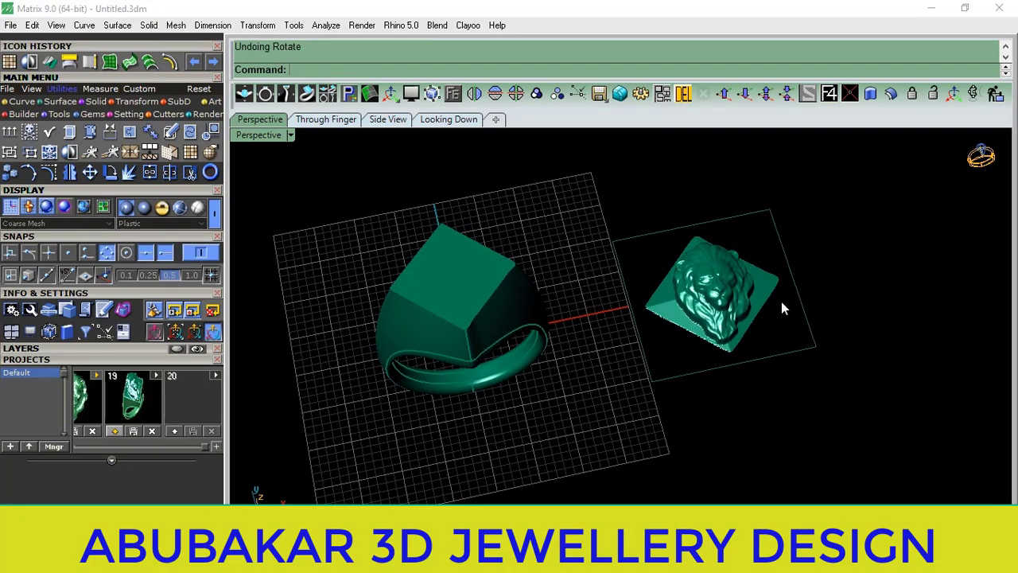
left_click_drag(768, 277, 612, 420)
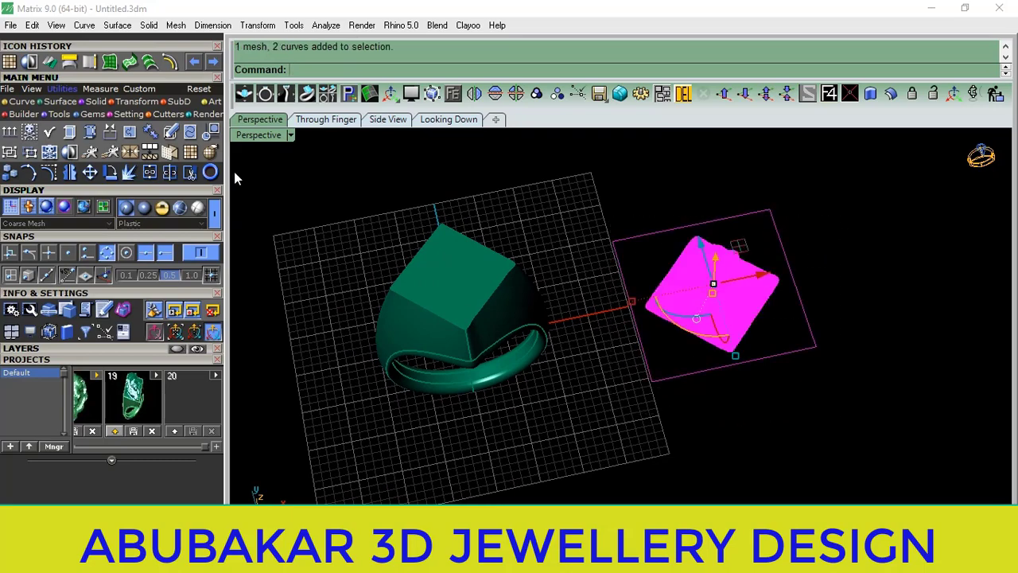
left_click(191, 153)
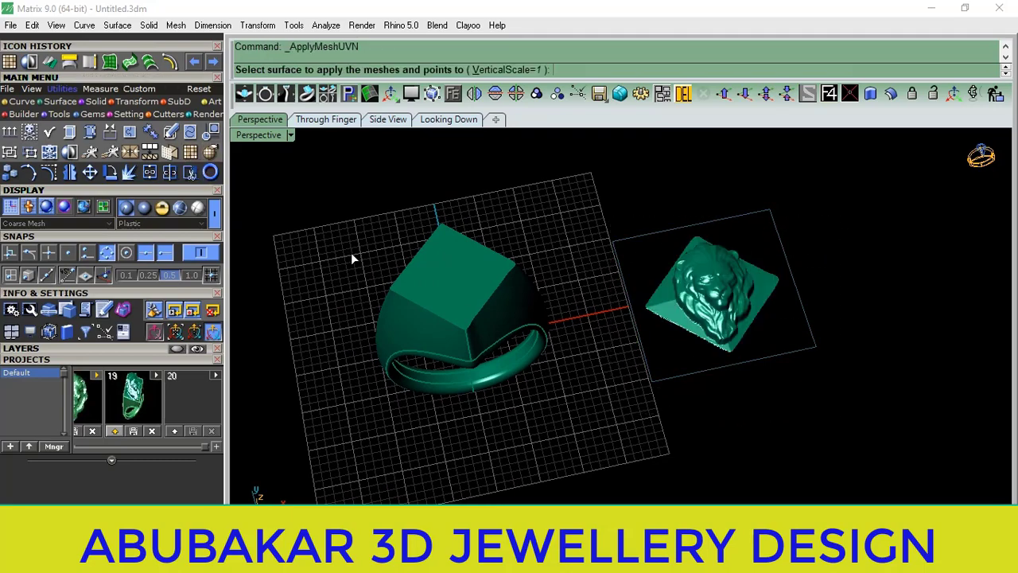
left_click(467, 294)
right_click_drag(468, 294, 487, 262)
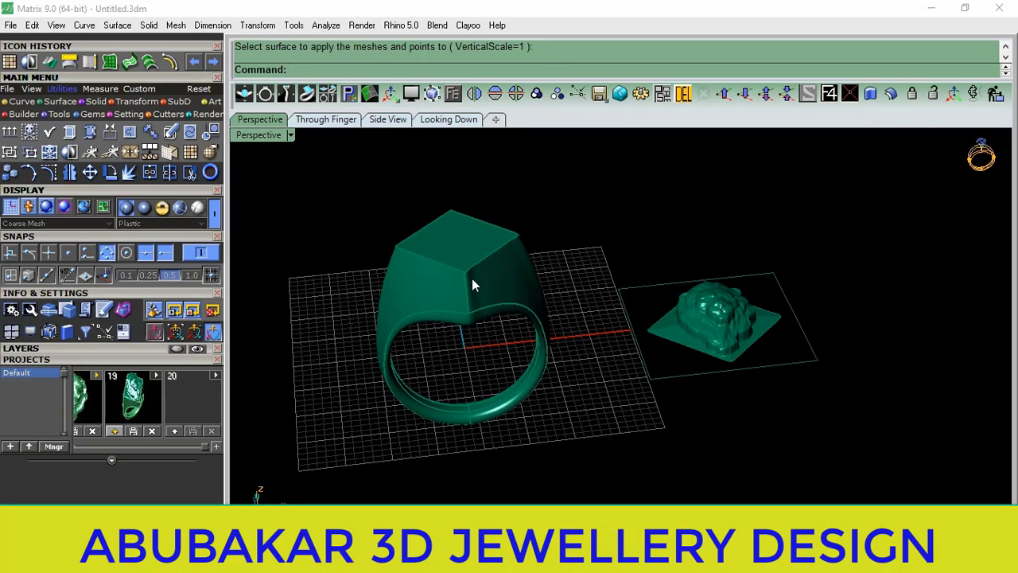
right_click_drag(471, 297, 556, 321)
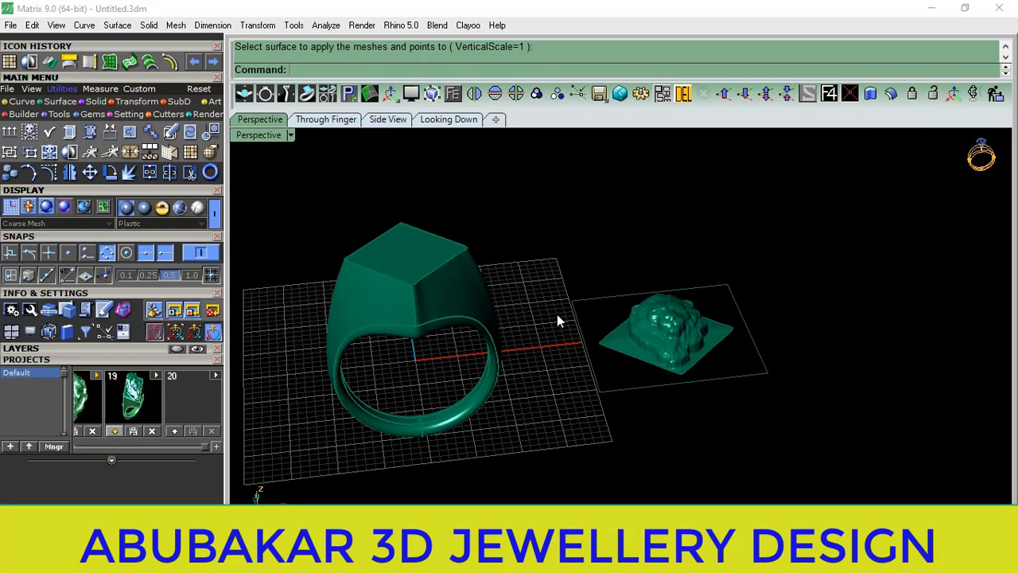
right_click_drag(672, 335, 689, 270)
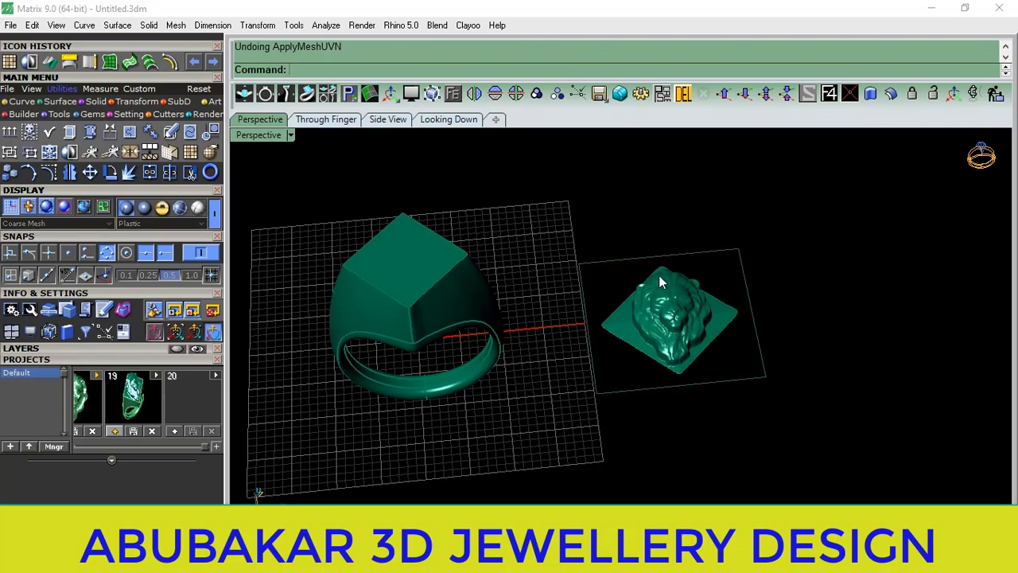
left_click_drag(656, 339, 575, 458)
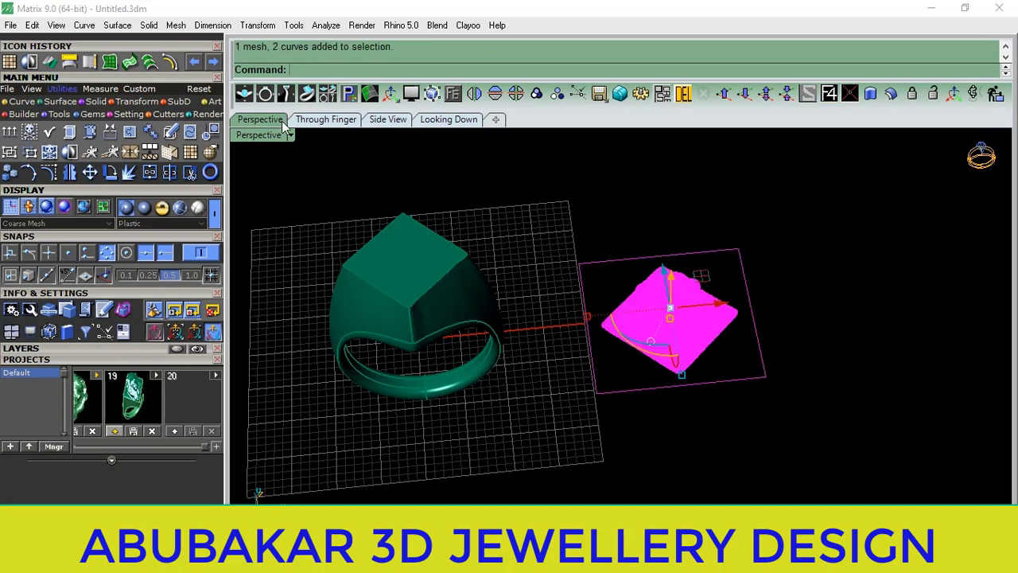
Flip the lion plate 180° in the Through Finger view and apply its relief to the ring's square top.
left_click(325, 121)
left_click(109, 173)
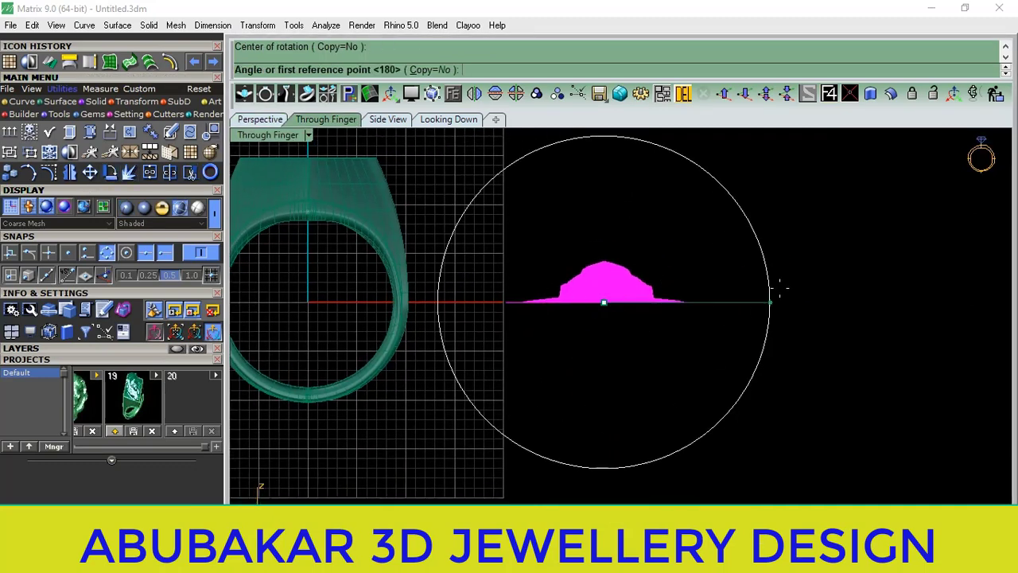
left_click(483, 263)
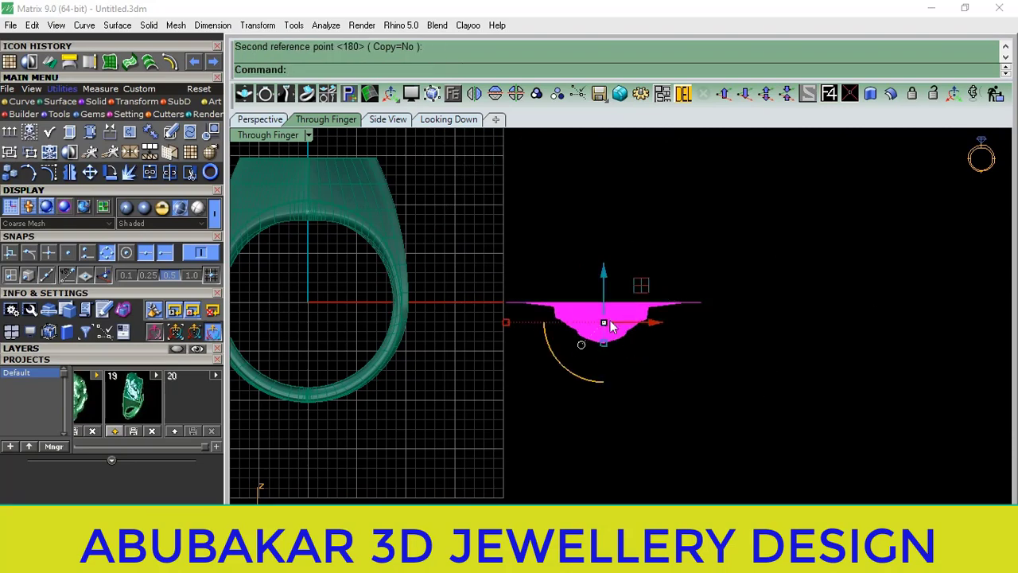
left_click(256, 121)
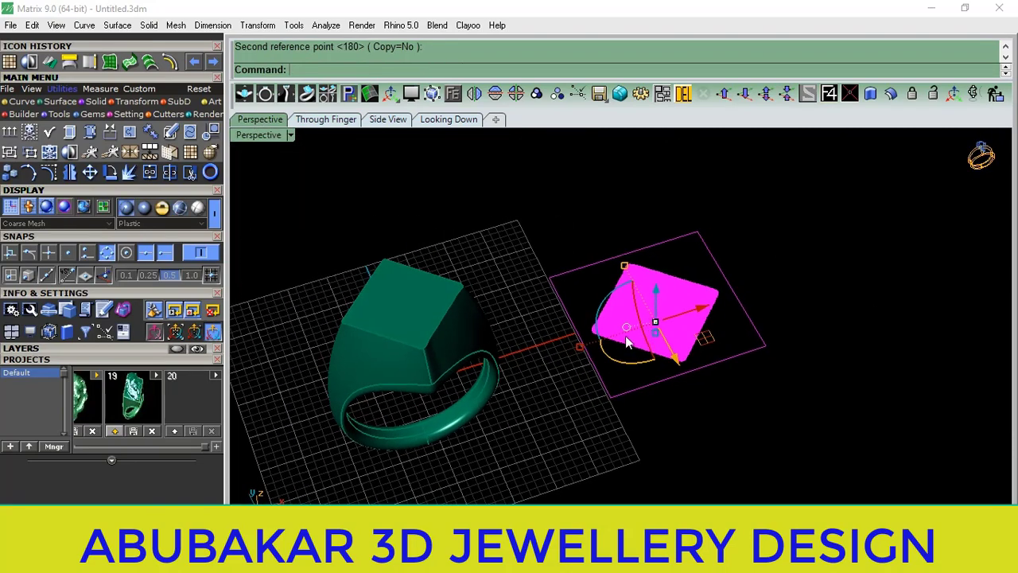
left_click(191, 156)
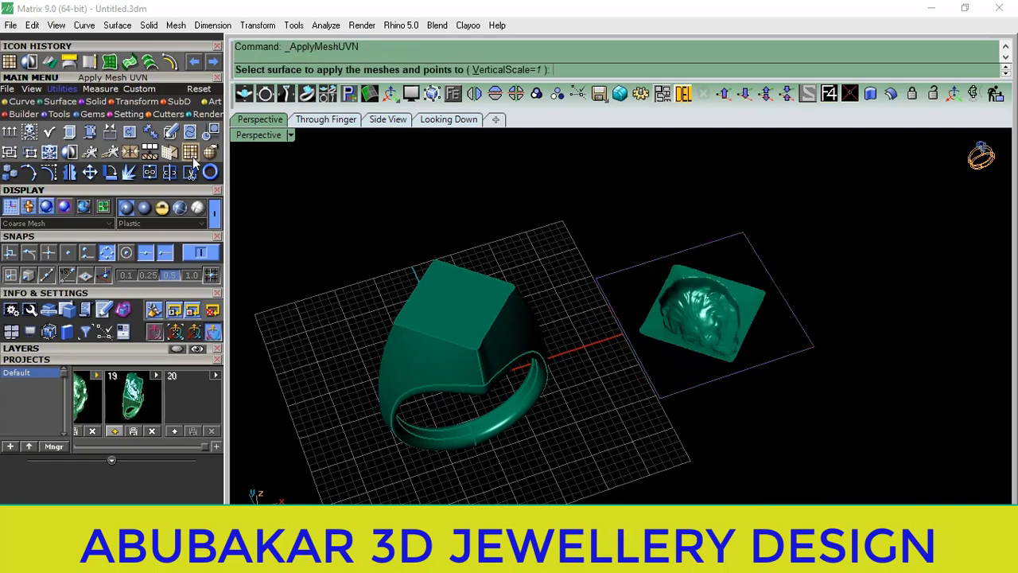
left_click(451, 319)
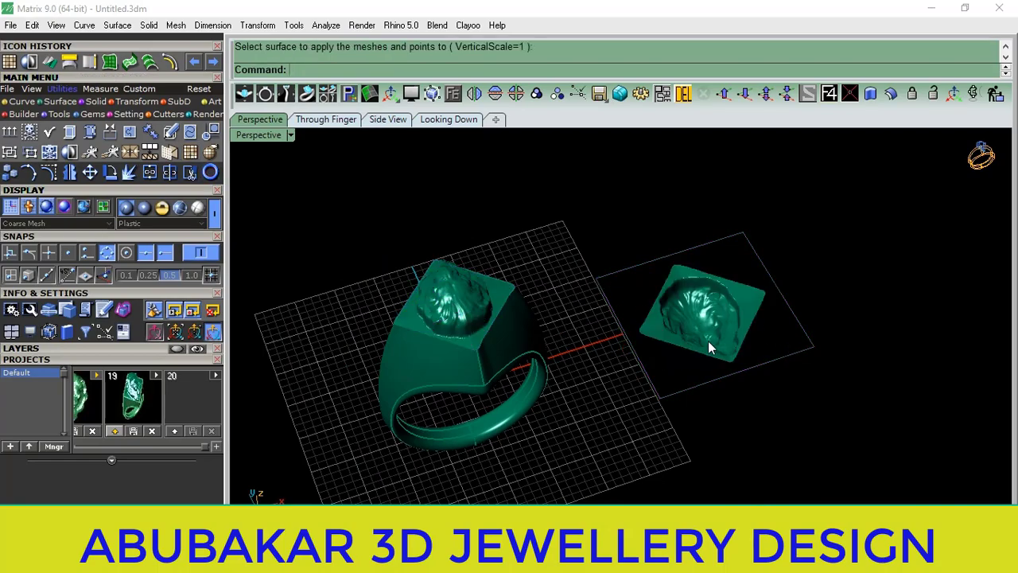
mouse_move(390, 357)
right_mouse_down()
mouse_move(690, 342)
mouse_move(479, 385)
mouse_move(560, 372)
mouse_move(542, 343)
right_mouse_up()
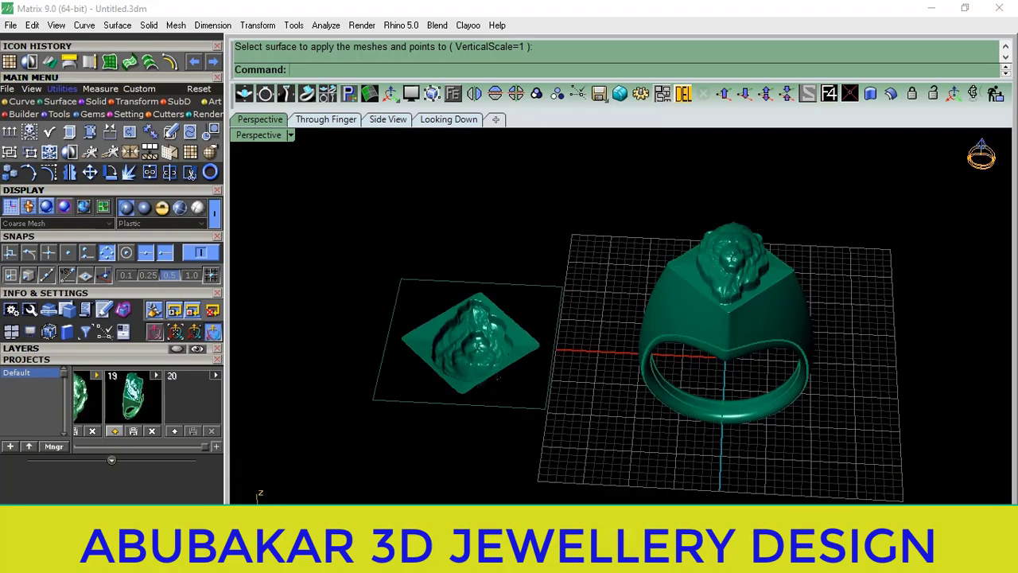
Hide the flat lion plate and its two curves from the Layers panel.
mouse_move(579, 422)
right_mouse_down()
mouse_move(506, 338)
mouse_move(569, 357)
right_mouse_up()
mouse_move(655, 213)
left_mouse_down()
mouse_move(628, 235)
mouse_move(179, 356)
left_mouse_up()
left_click(120, 349)
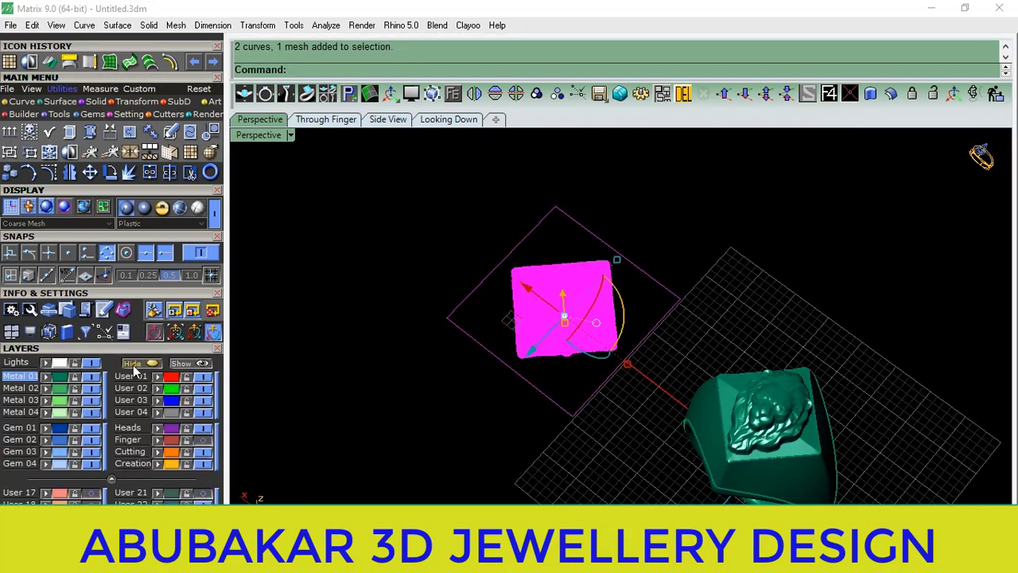
left_click(133, 365)
mouse_move(557, 382)
right_mouse_down()
mouse_move(614, 388)
mouse_move(540, 317)
right_mouse_up()
Select the lion relief mesh on the ring's square top.
scroll(527, 307, "up", 5)
left_click(527, 306)
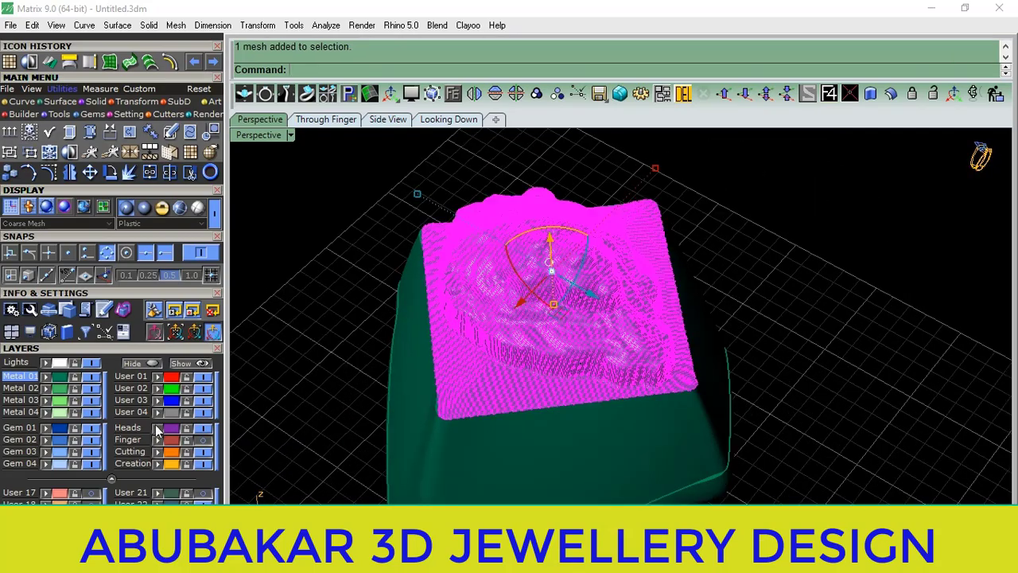
left_click(347, 312)
mouse_move(347, 312)
right_mouse_down()
mouse_move(557, 280)
mouse_move(532, 333)
mouse_move(531, 318)
right_mouse_up()
scroll(534, 332, "down", 4)
left_click(532, 332)
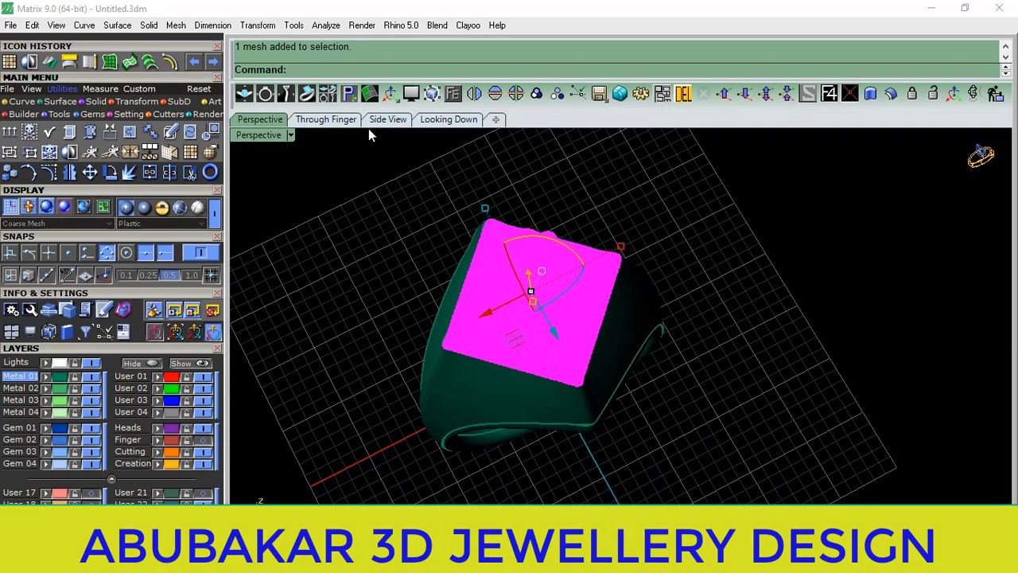
Smooth the lion relief mesh with Smooth X/Y/Z and Fix Boundaries kept on.
type("Sm")
left_click(307, 84)
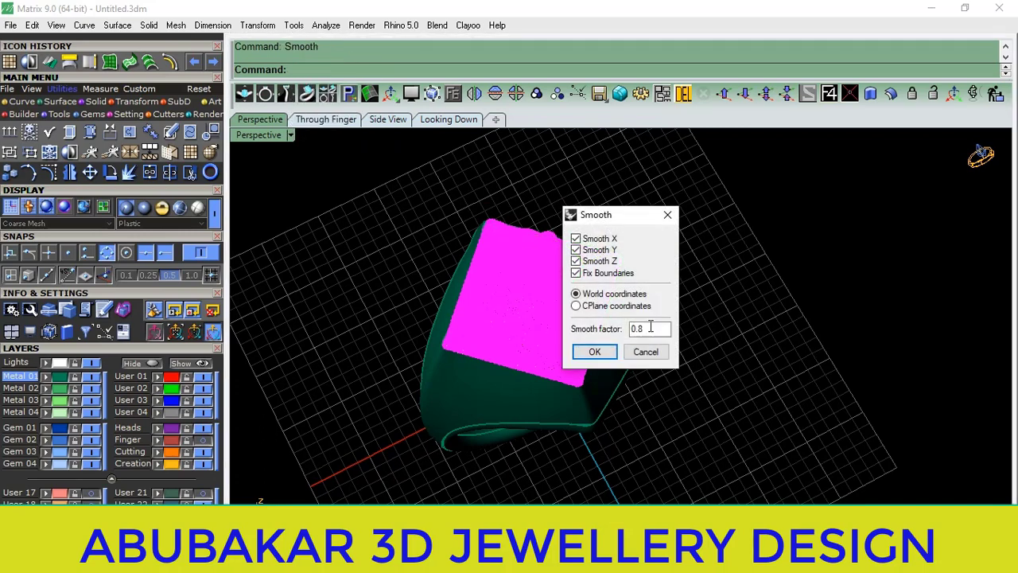
left_click(595, 352)
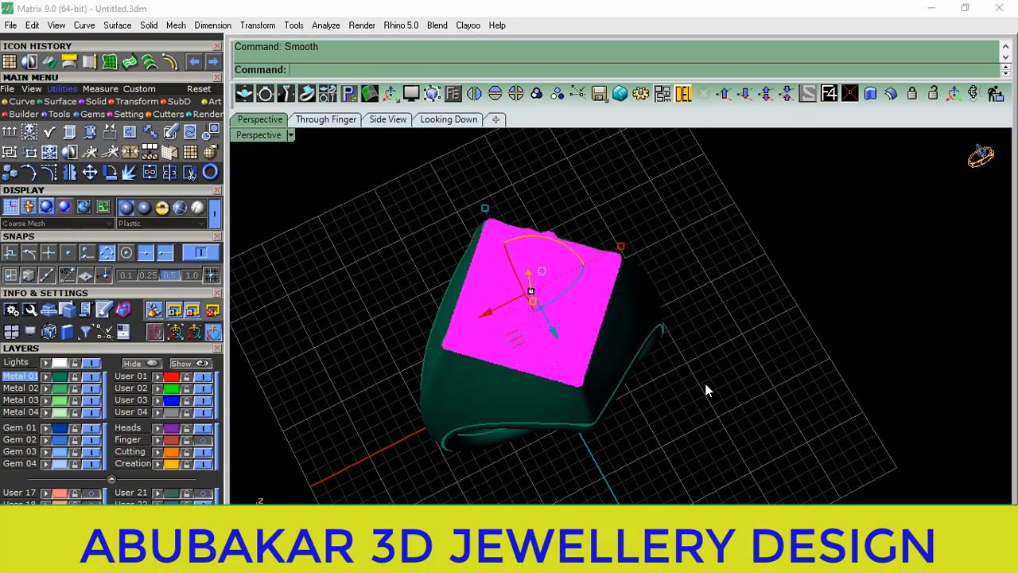
mouse_move(614, 386)
right_mouse_down()
mouse_move(557, 293)
mouse_move(527, 359)
right_mouse_up()
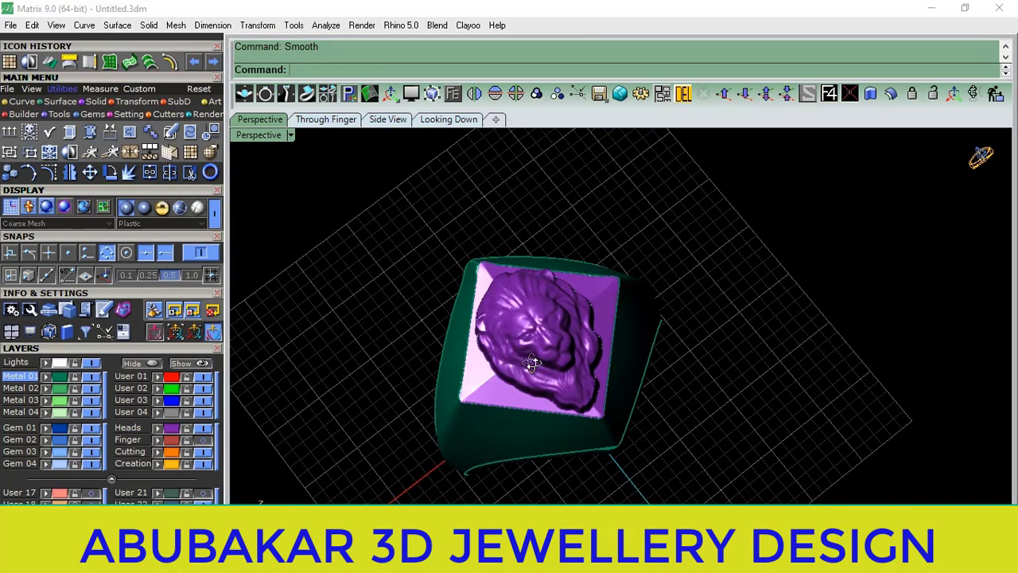
scroll(533, 346, "up", 5)
scroll(532, 356, "down", 5)
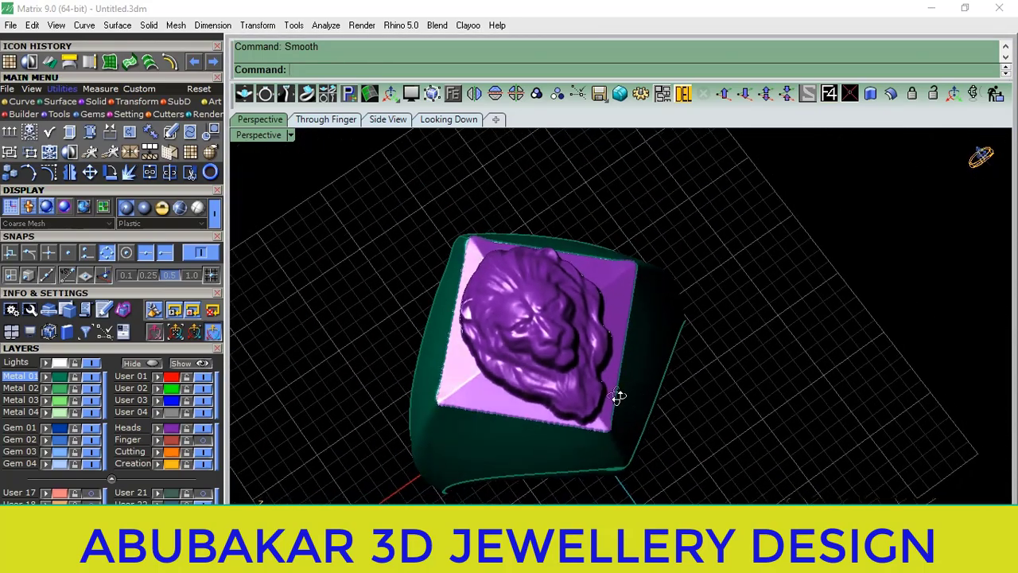
Orbit and zoom around the smoothed ring to inspect the lion-head top.
mouse_move(615, 397)
right_mouse_down()
mouse_move(484, 389)
mouse_move(642, 299)
mouse_move(546, 250)
mouse_move(708, 296)
mouse_move(586, 303)
mouse_move(645, 286)
right_mouse_up()
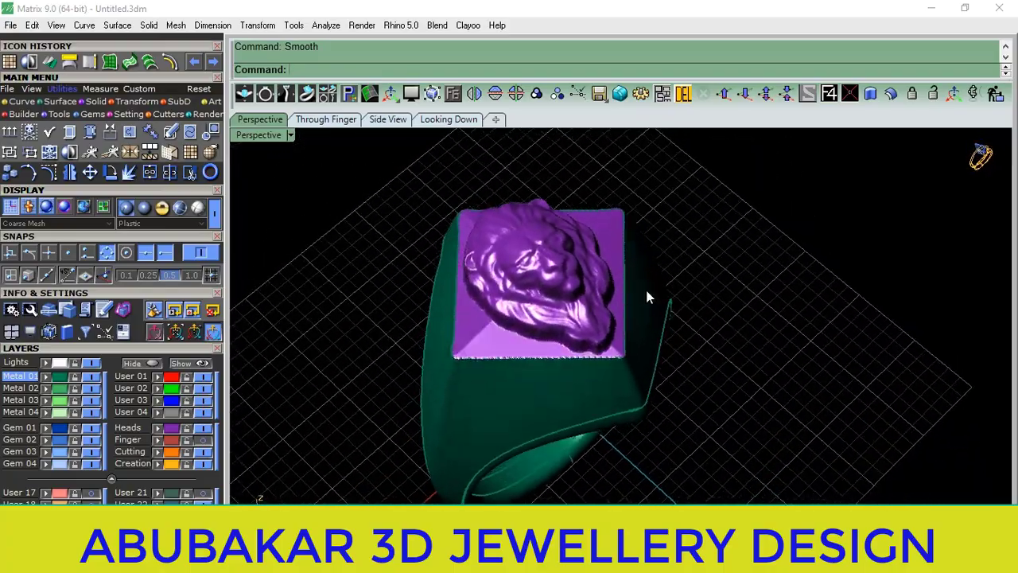
scroll(566, 311, "up", 2)
scroll(537, 308, "up", 3)
scroll(537, 309, "up", 2)
right_click_drag(554, 320, 504, 343)
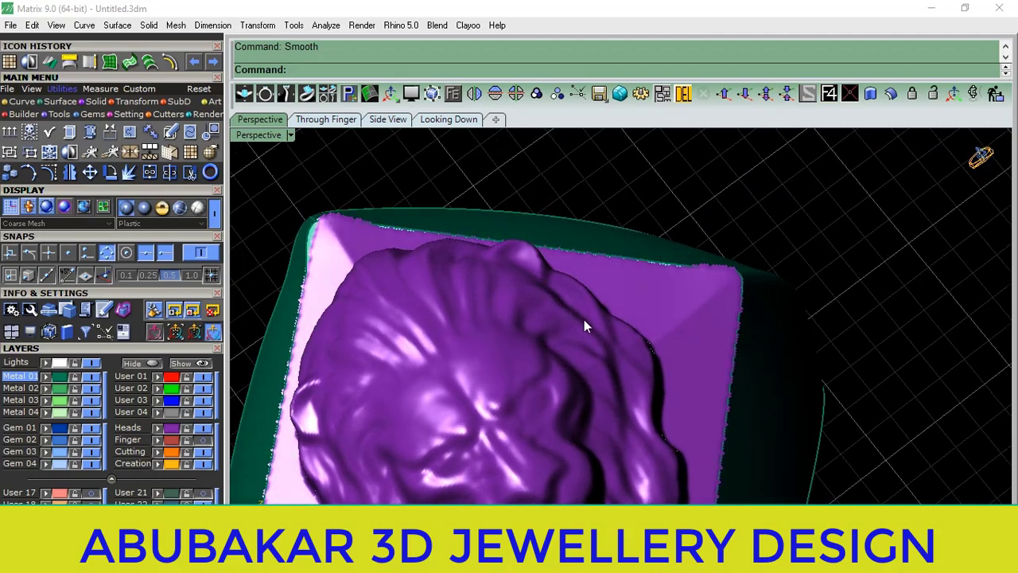
scroll(584, 319, "down", 3)
mouse_move(567, 322)
right_mouse_down()
mouse_move(505, 450)
mouse_move(546, 341)
mouse_move(594, 298)
mouse_move(564, 408)
mouse_move(566, 297)
mouse_move(618, 308)
mouse_move(648, 334)
right_mouse_up()
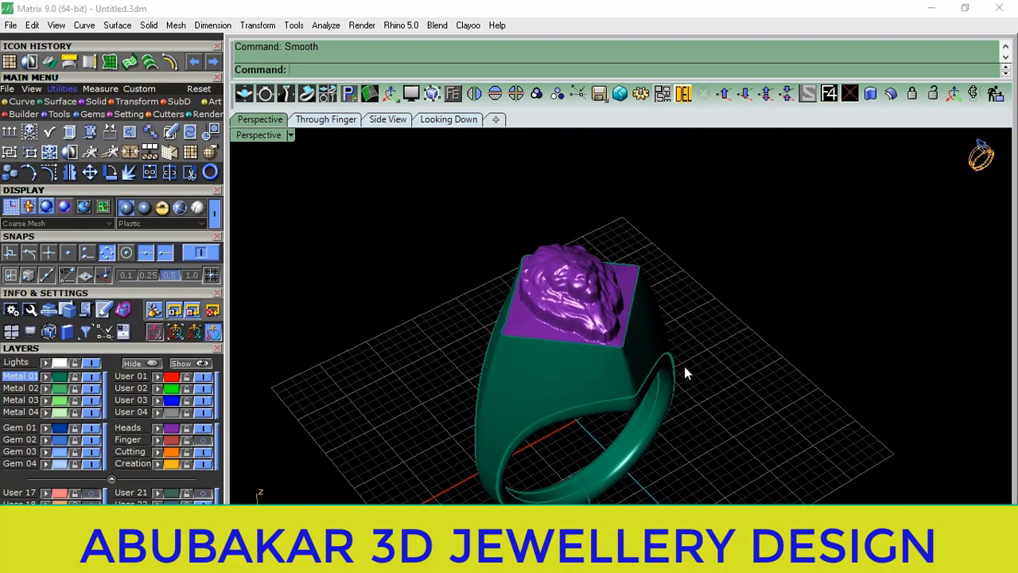
mouse_move(684, 369)
right_mouse_down()
mouse_move(529, 430)
mouse_move(660, 287)
mouse_move(719, 286)
mouse_move(663, 295)
mouse_move(658, 364)
mouse_move(691, 305)
mouse_move(570, 337)
right_mouse_up()
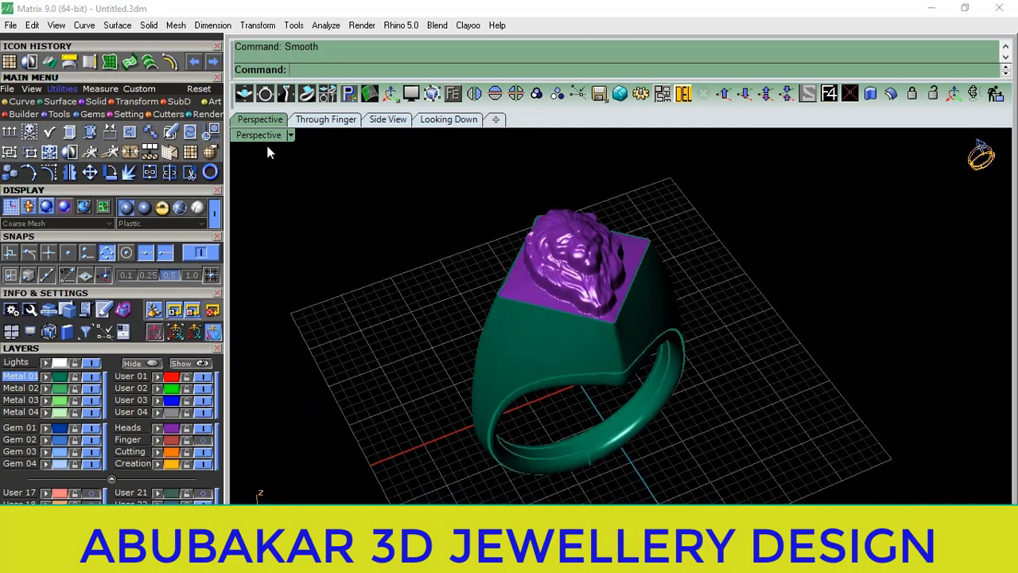
left_click(258, 134)
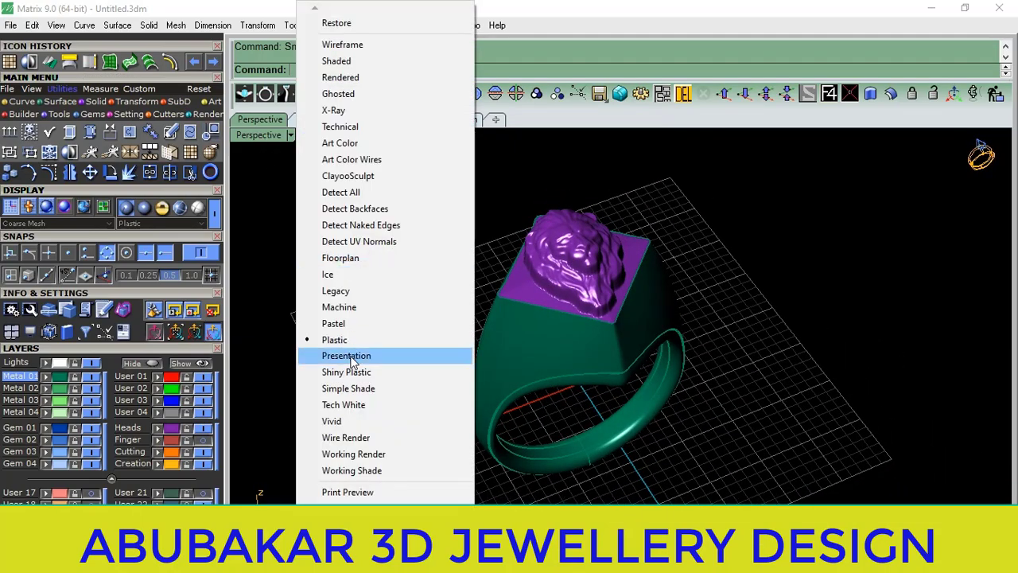
left_click(352, 362)
mouse_move(450, 327)
right_mouse_down()
mouse_move(473, 353)
mouse_move(810, 232)
mouse_move(520, 298)
mouse_move(488, 354)
mouse_move(395, 276)
mouse_move(425, 223)
mouse_move(425, 461)
mouse_move(291, 229)
mouse_move(467, 285)
mouse_move(430, 255)
right_mouse_up()
left_click(270, 136)
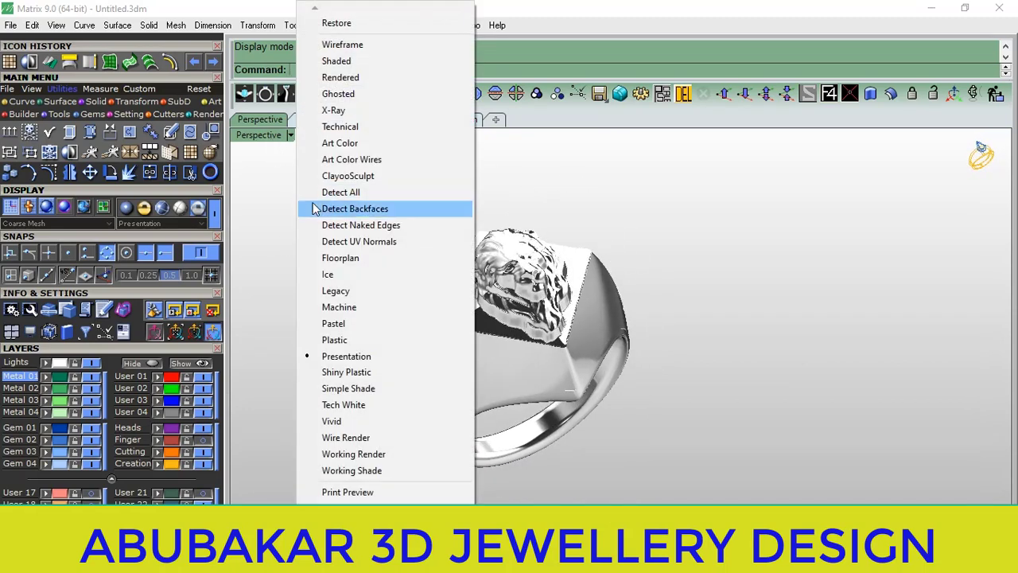
left_click(327, 294)
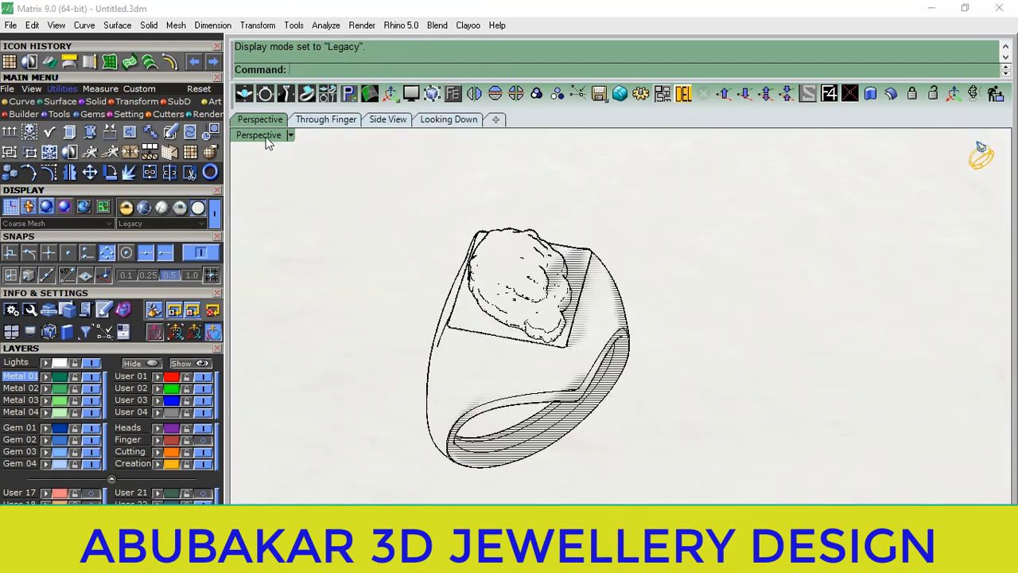
left_click(268, 140)
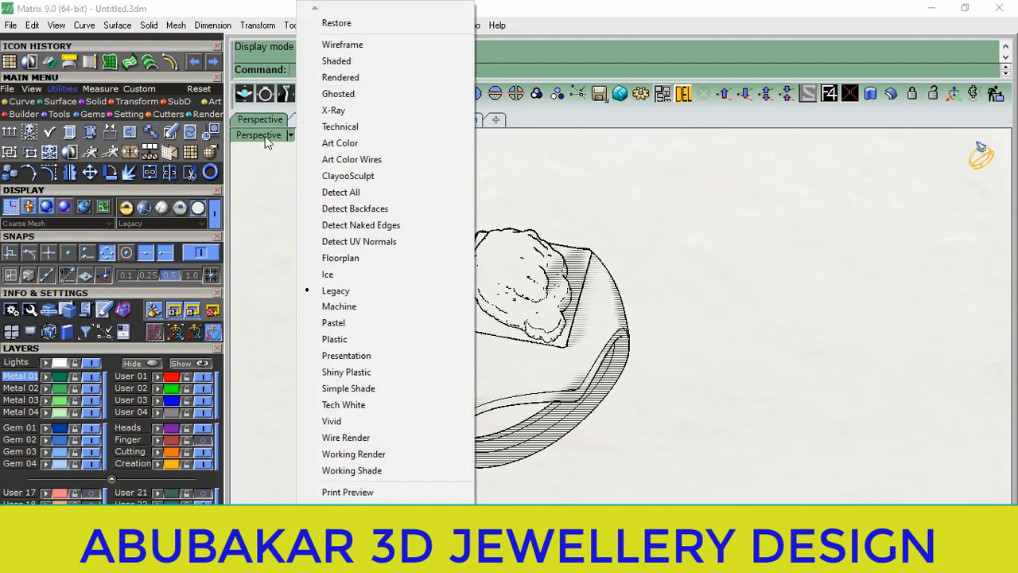
left_click(355, 339)
right_click_drag(490, 332, 507, 302)
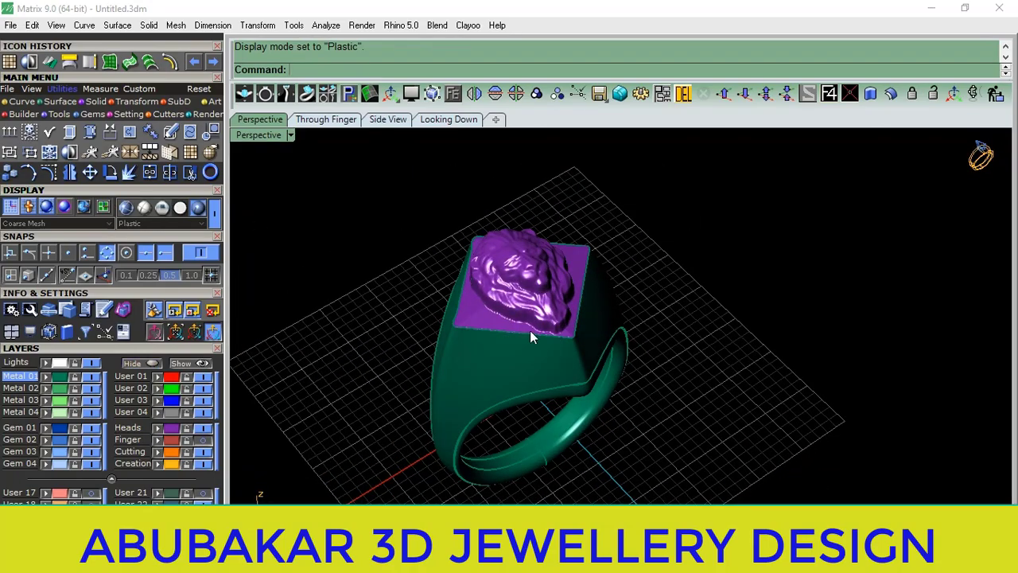
mouse_move(531, 337)
right_mouse_down()
mouse_move(504, 427)
mouse_move(603, 341)
mouse_move(671, 337)
mouse_move(570, 346)
mouse_move(550, 363)
mouse_move(593, 371)
mouse_move(604, 268)
mouse_move(681, 334)
mouse_move(502, 298)
mouse_move(625, 339)
mouse_move(541, 309)
mouse_move(552, 409)
mouse_move(667, 380)
mouse_move(630, 363)
mouse_move(632, 378)
right_mouse_up()
mouse_move(532, 245)
right_mouse_down()
mouse_move(644, 380)
mouse_move(591, 462)
mouse_move(591, 391)
mouse_move(513, 352)
mouse_move(524, 374)
mouse_move(711, 297)
mouse_move(523, 347)
mouse_move(489, 459)
mouse_move(511, 318)
mouse_move(533, 326)
mouse_move(549, 315)
mouse_move(528, 371)
right_mouse_up()
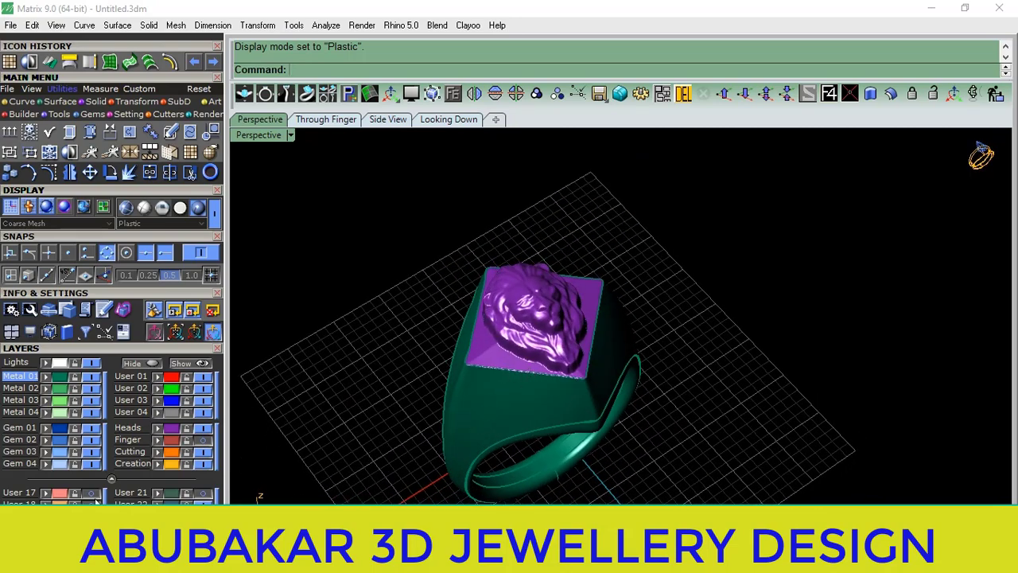
mouse_move(568, 336)
right_mouse_down()
mouse_move(497, 331)
mouse_move(488, 410)
mouse_move(622, 299)
right_mouse_up()
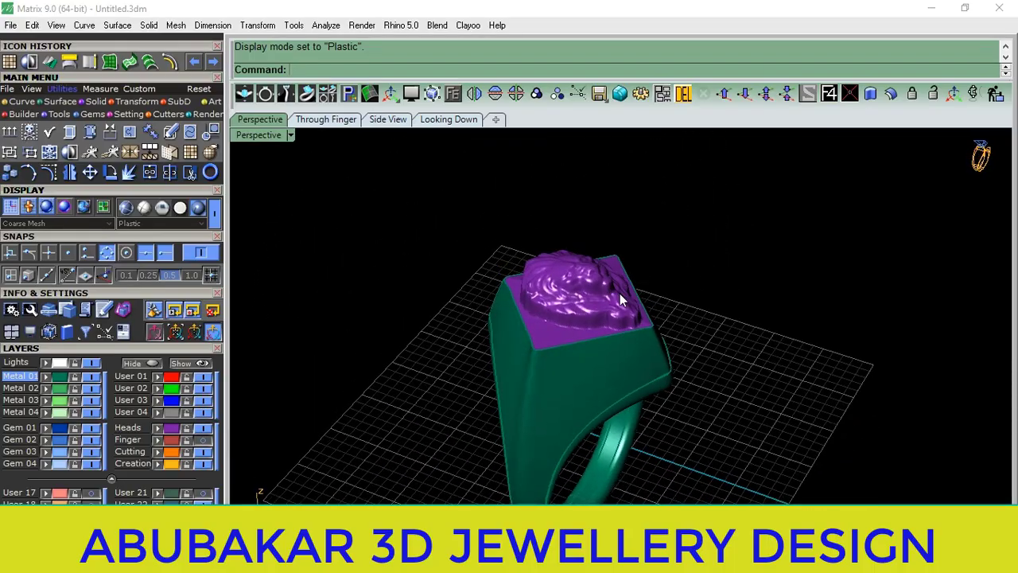
mouse_move(658, 366)
right_mouse_down()
mouse_move(550, 403)
mouse_move(609, 364)
mouse_move(813, 289)
mouse_move(716, 311)
mouse_move(556, 316)
mouse_move(549, 337)
mouse_move(625, 353)
mouse_move(570, 359)
right_mouse_up()
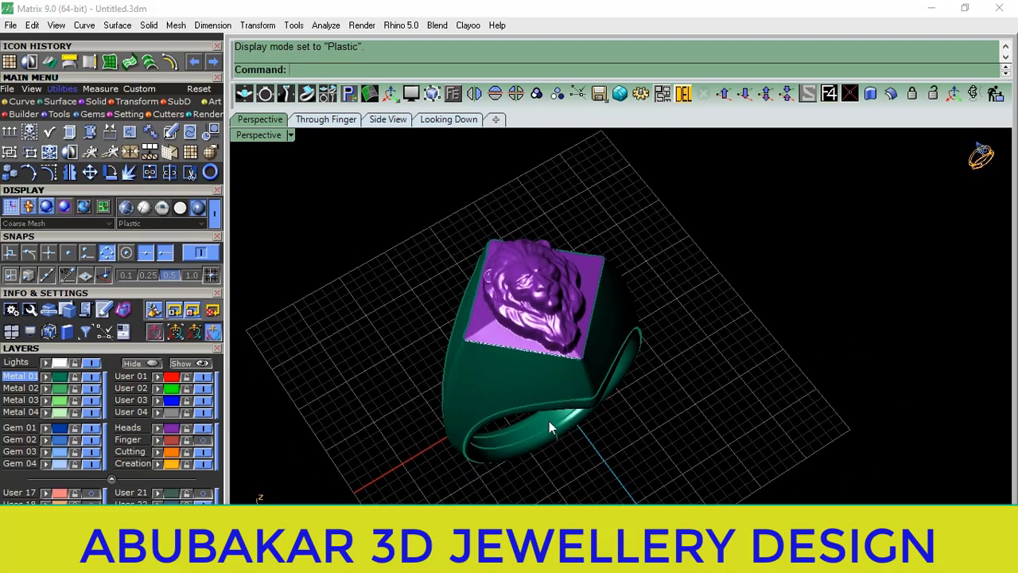